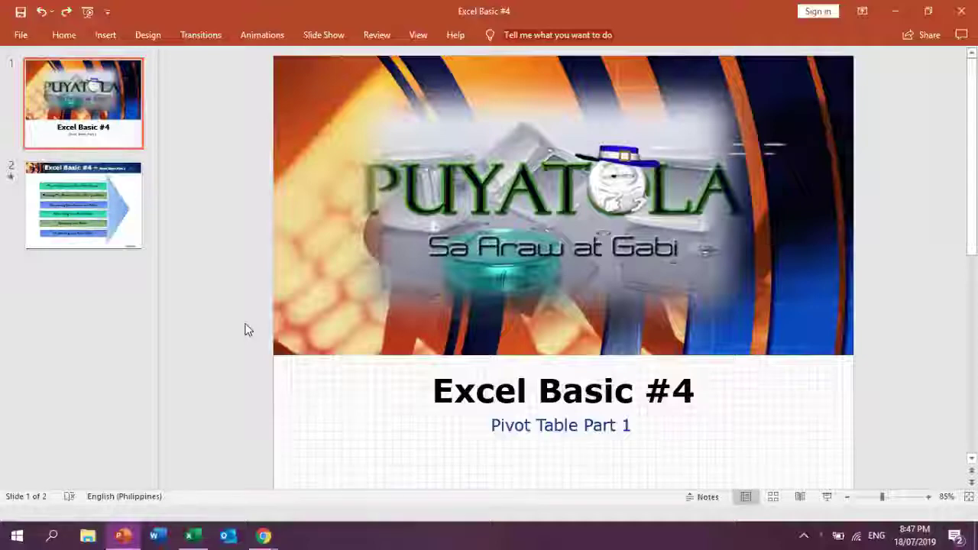
# - Start the slide show from the 'Excel Basic #4 – Pivot Table Part 1' title slide
pyautogui.press('F5')
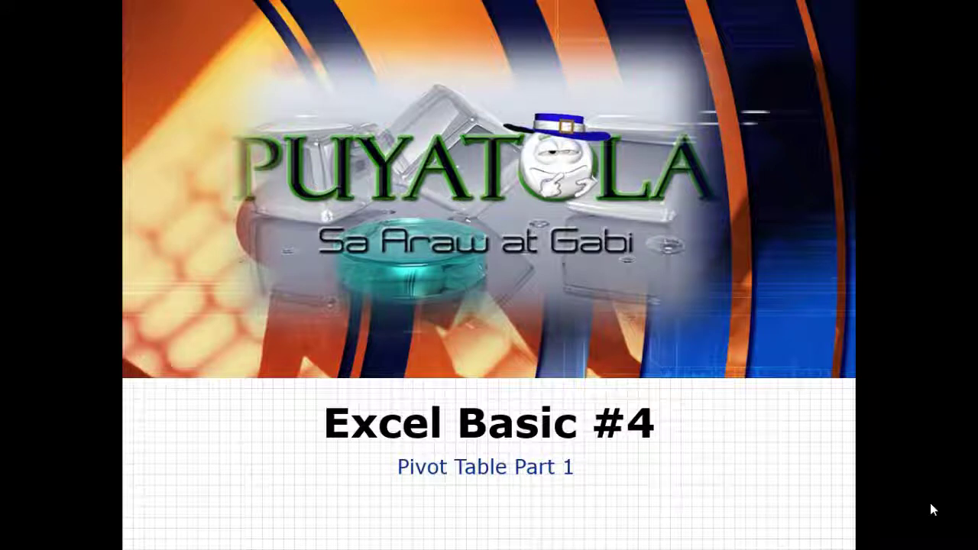
# - Advance the slide show to the agenda slide listing the six topics
pyautogui.press('Right')
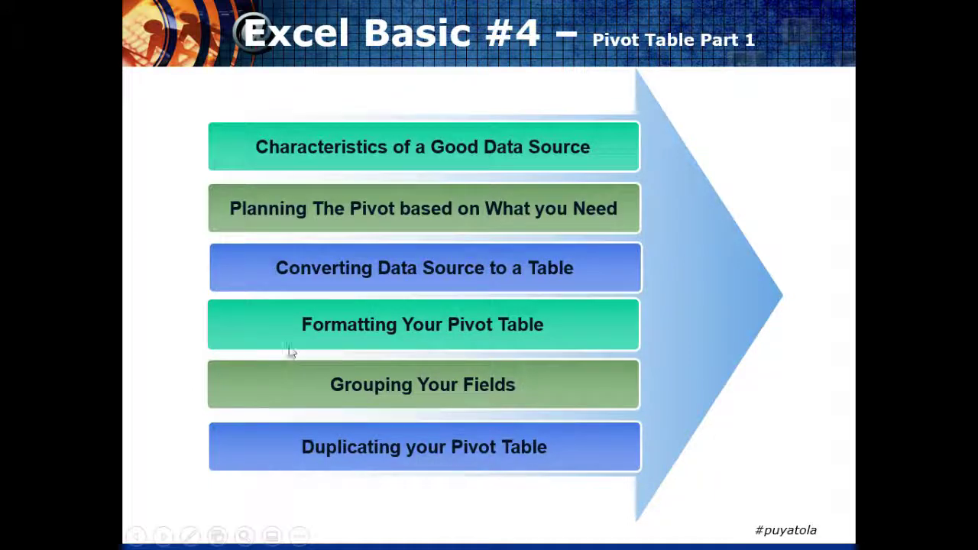
# - End the slide show and switch to the Excel workbook's Table sheet
pyautogui.press('Escape')
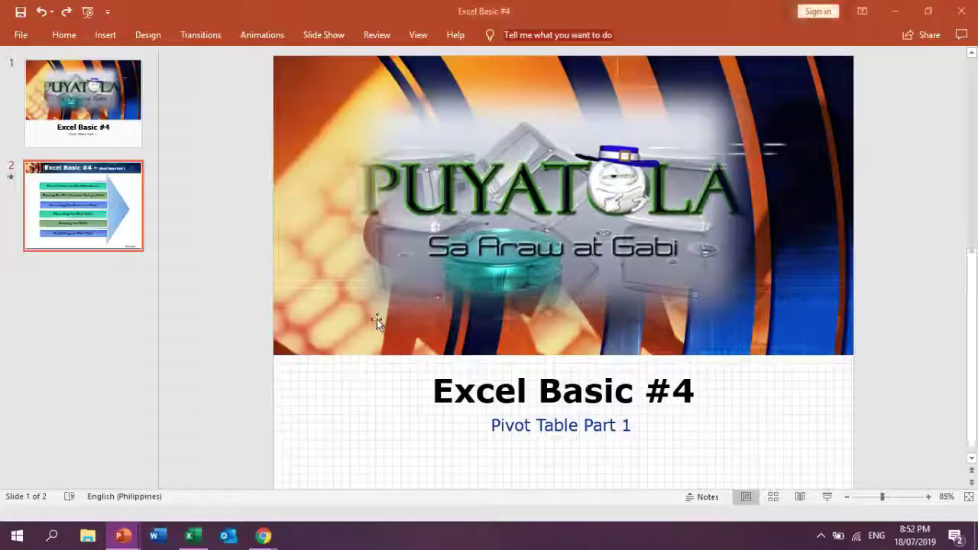
pyautogui.click(190, 541)
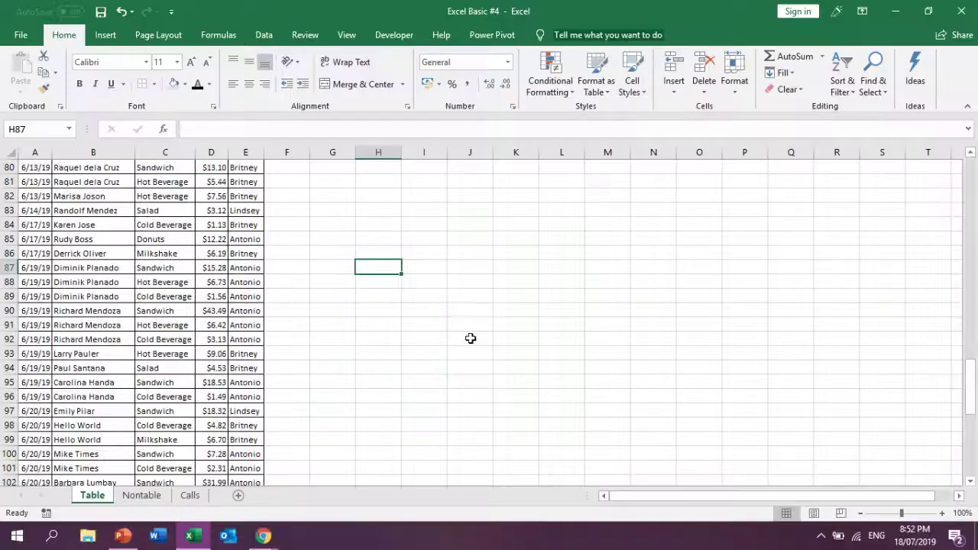
pyautogui.click(471, 339)
# - Clear the customer in B88, undo it, then scroll the Table sheet back to the top
pyautogui.click(92, 276)
pyautogui.scroll(5, 143, 351)
pyautogui.scroll(10, 143, 351)
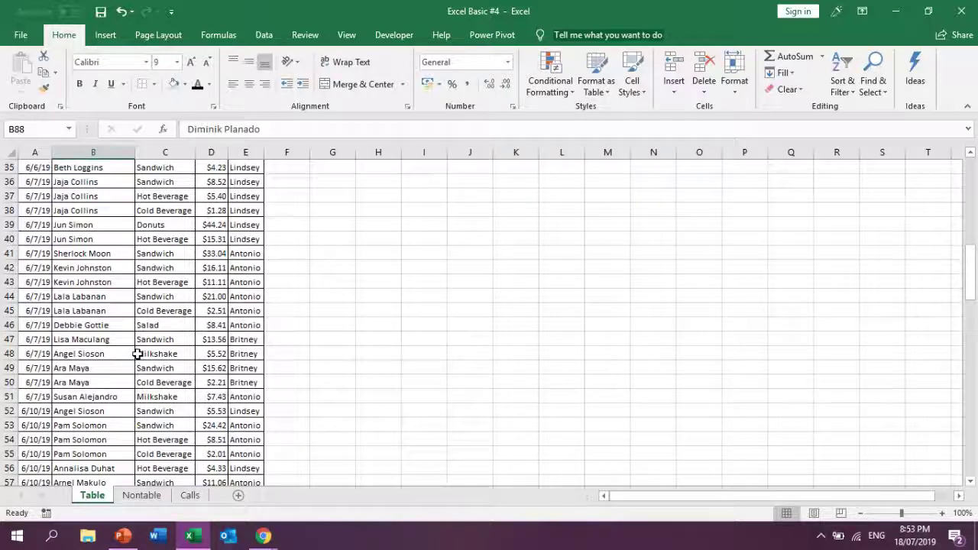
pyautogui.press('Delete')
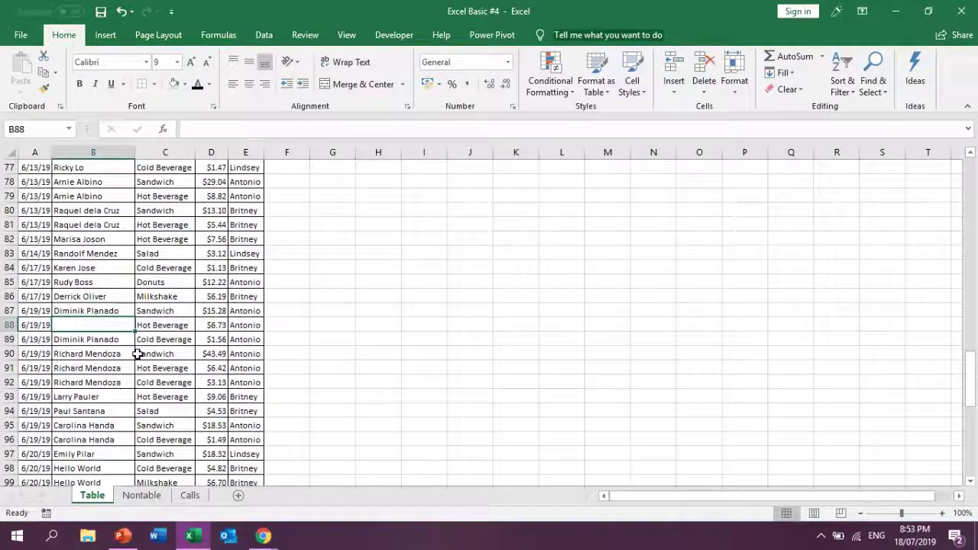
pyautogui.hotkey('ctrl', 'z')
pyautogui.click(101, 367)
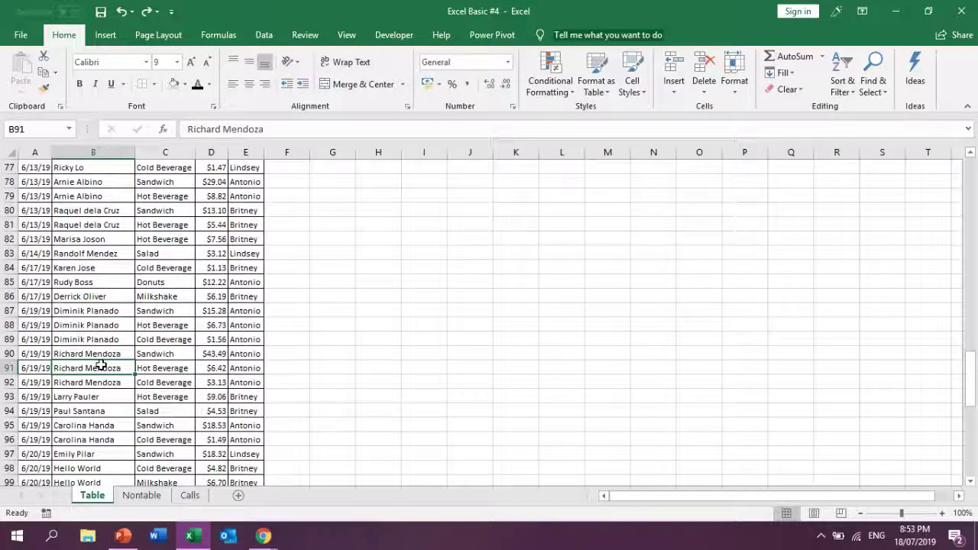
pyautogui.press('Left')
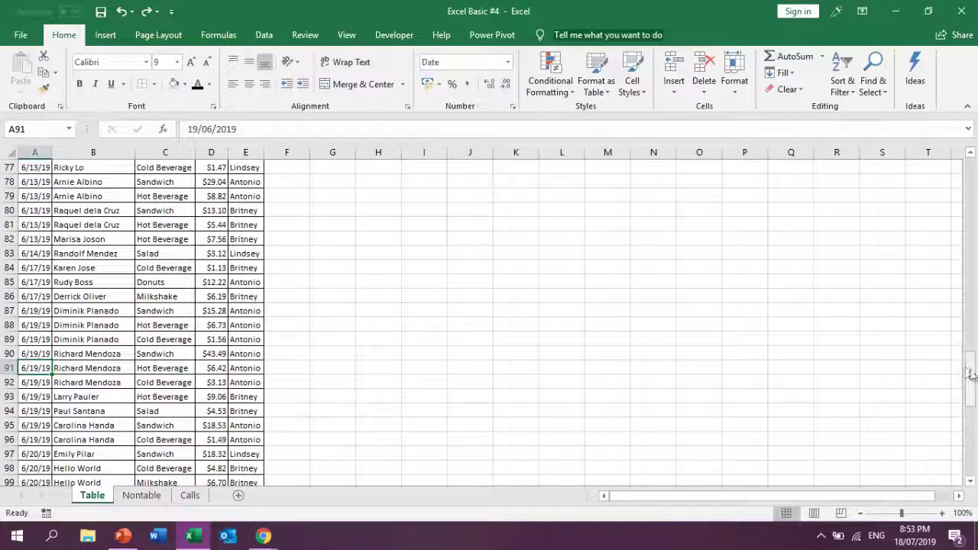
pyautogui.moveTo(971, 373); pyautogui.dragTo(971, 178)
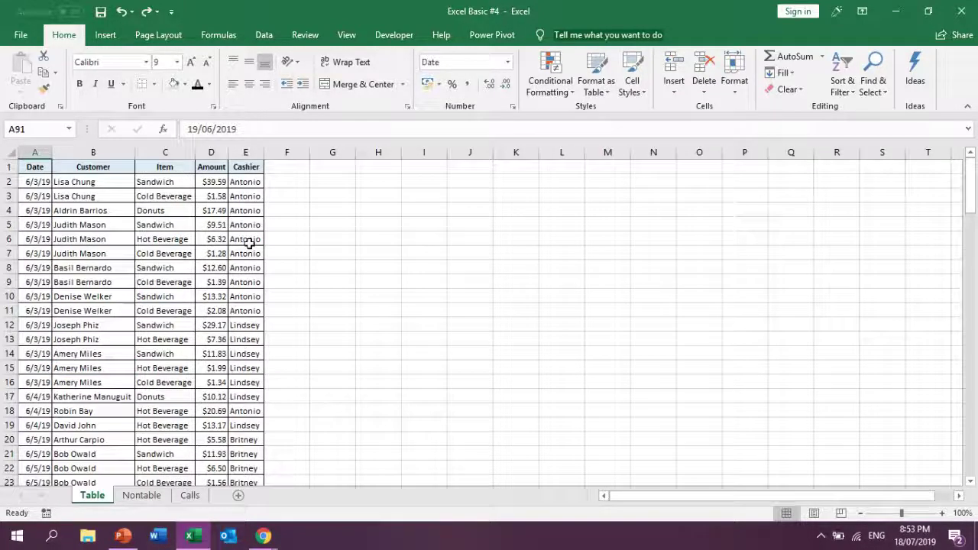
pyautogui.click(35, 186)
pyautogui.click(32, 170)
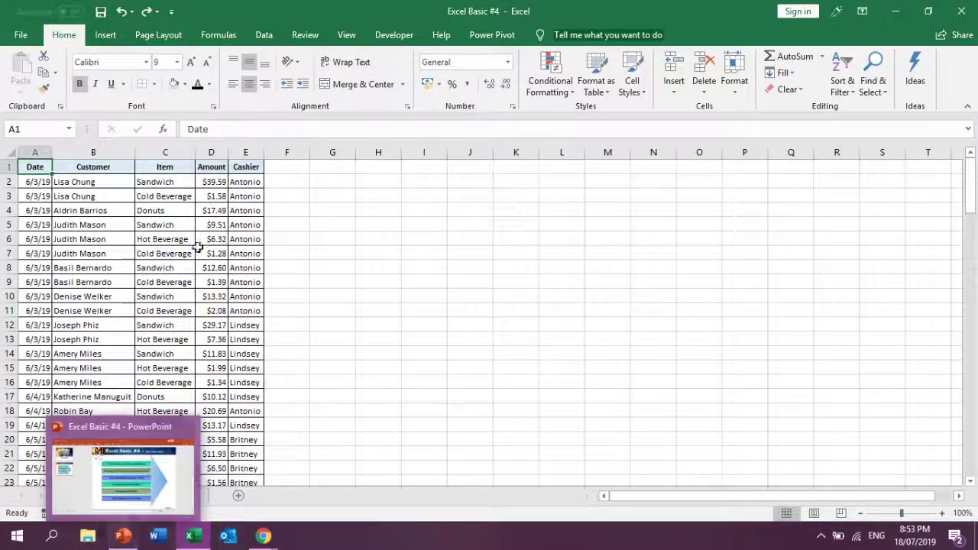
pyautogui.click(336, 297)
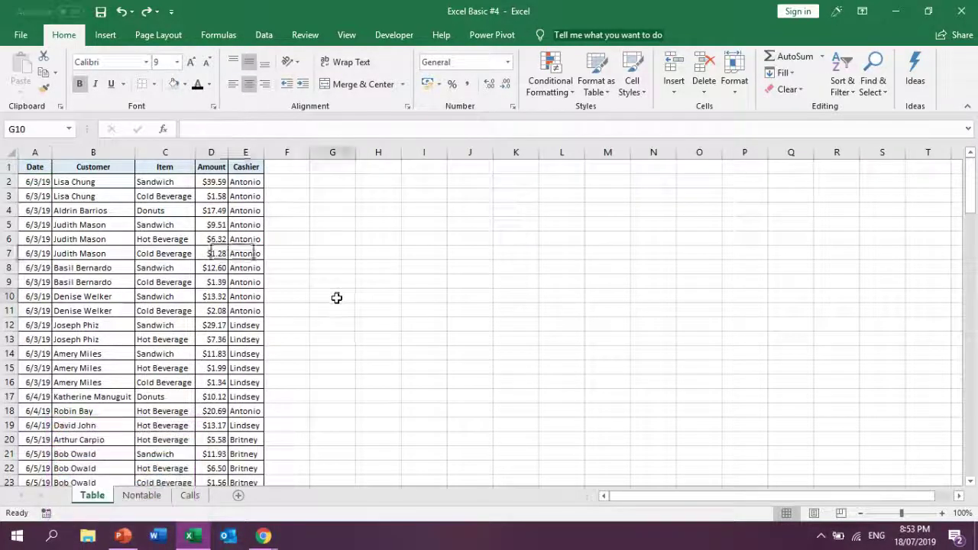
pyautogui.click(29, 165)
pyautogui.press('Right')
pyautogui.click(207, 211)
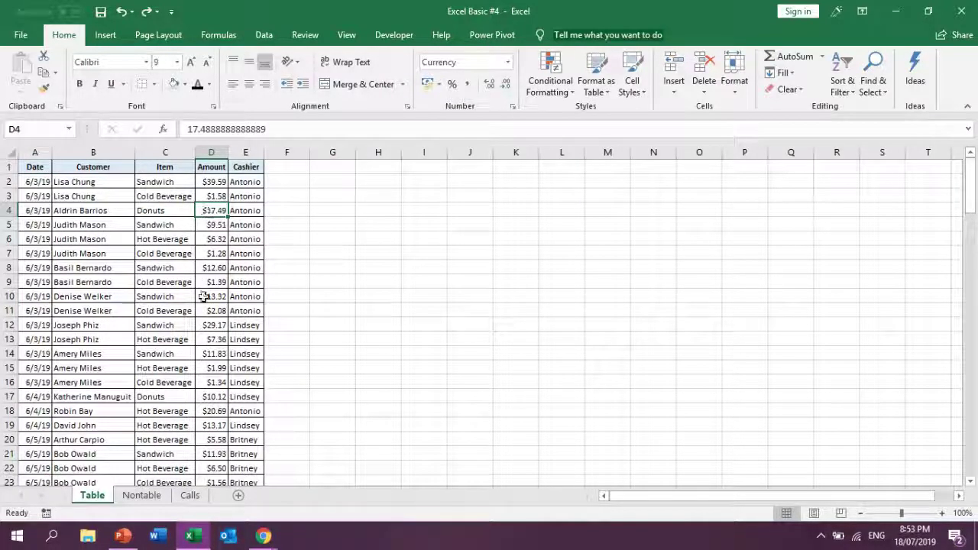
pyautogui.moveTo(31, 170); pyautogui.dragTo(245, 167)
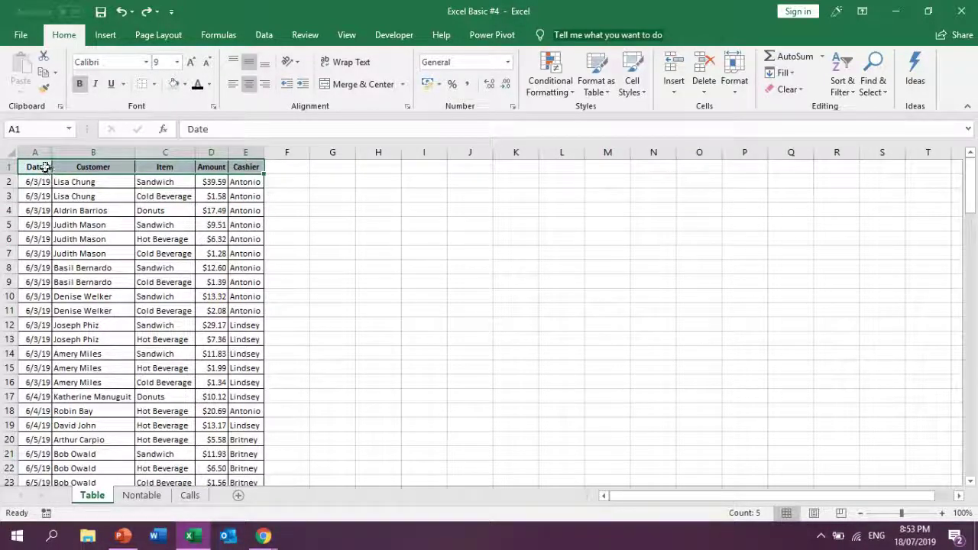
pyautogui.click(36, 155)
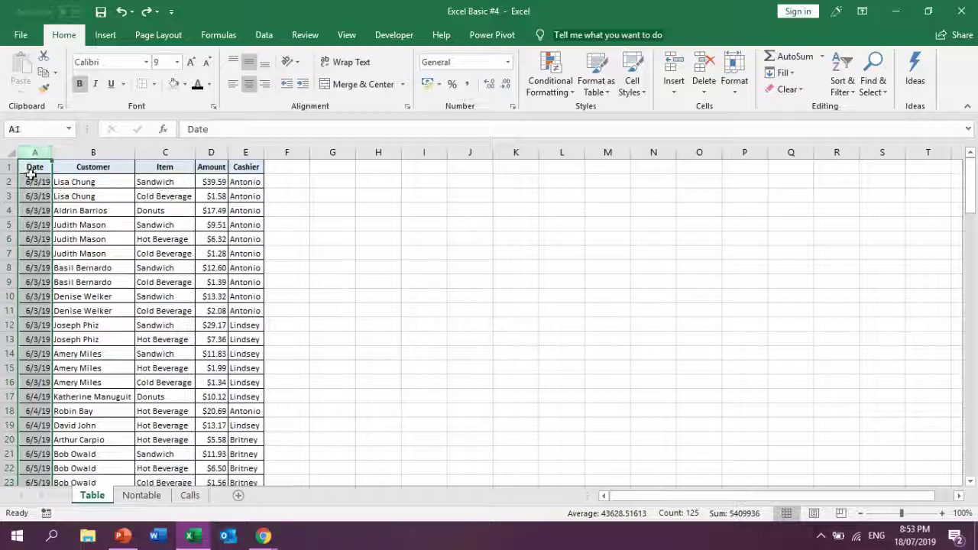
pyautogui.moveTo(33, 163); pyautogui.dragTo(245, 165)
pyautogui.moveTo(44, 187); pyautogui.dragTo(23, 506)
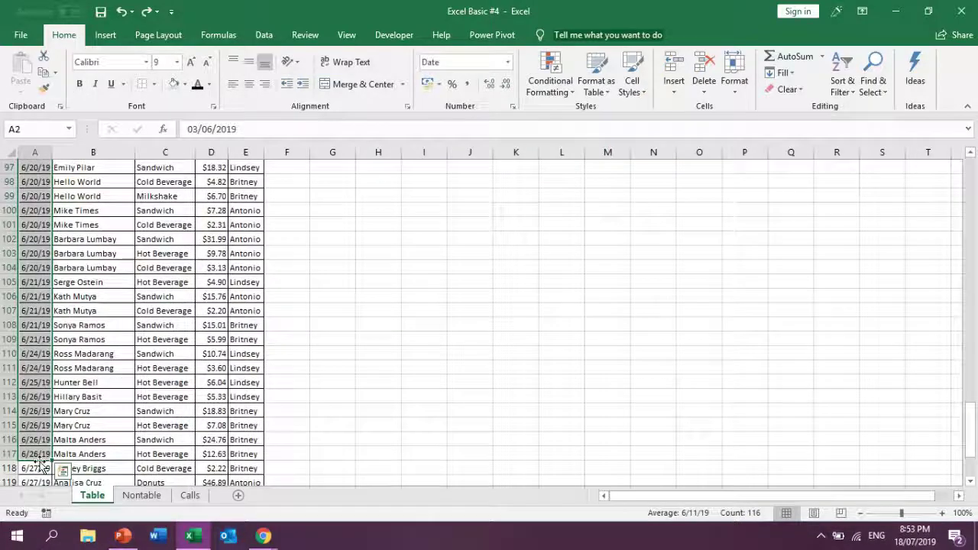
pyautogui.hotkey('ctrl', 'Home')
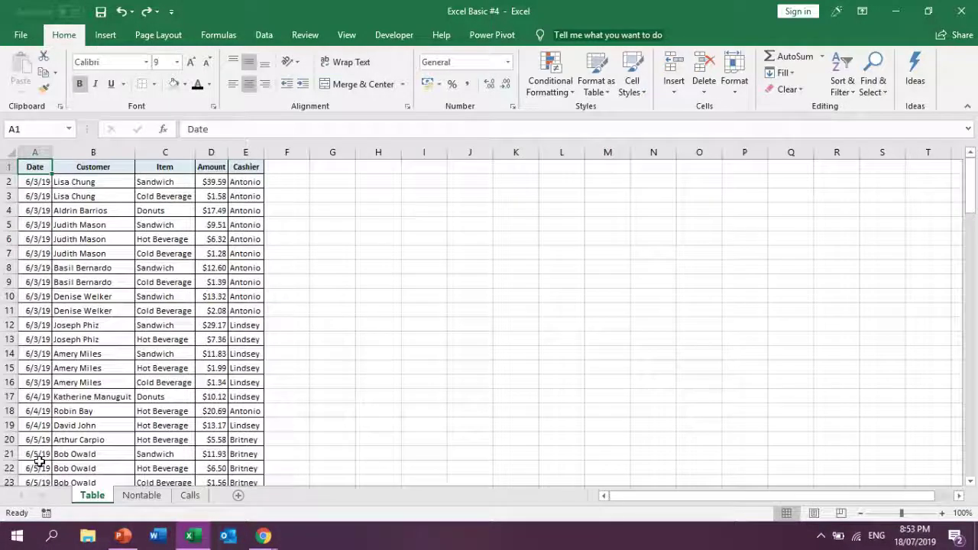
pyautogui.press('Down')
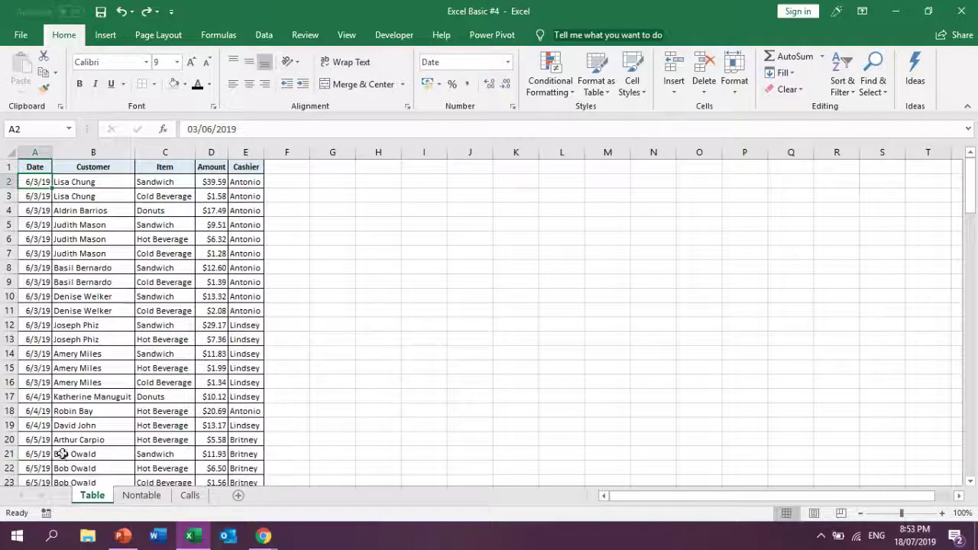
pyautogui.click(33, 151)
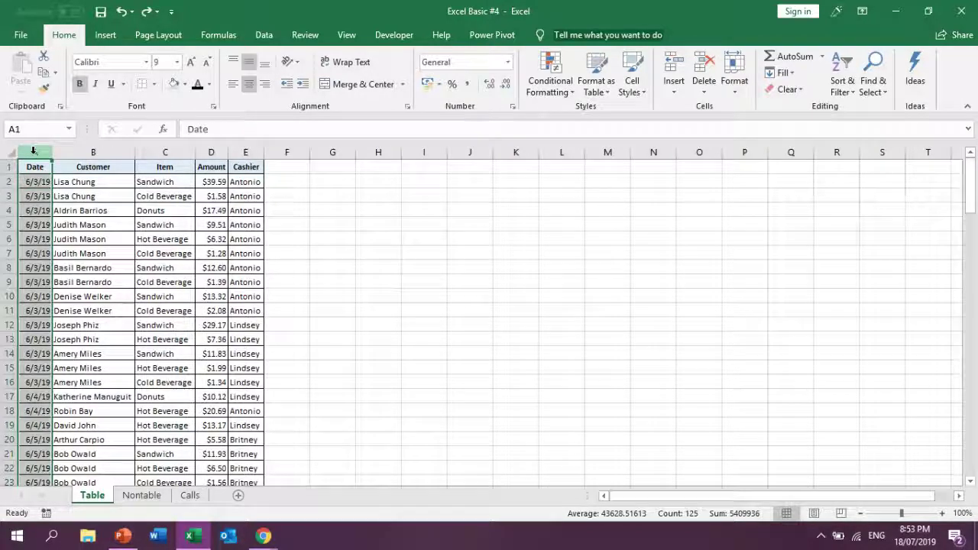
pyautogui.click(94, 151)
pyautogui.click(176, 150)
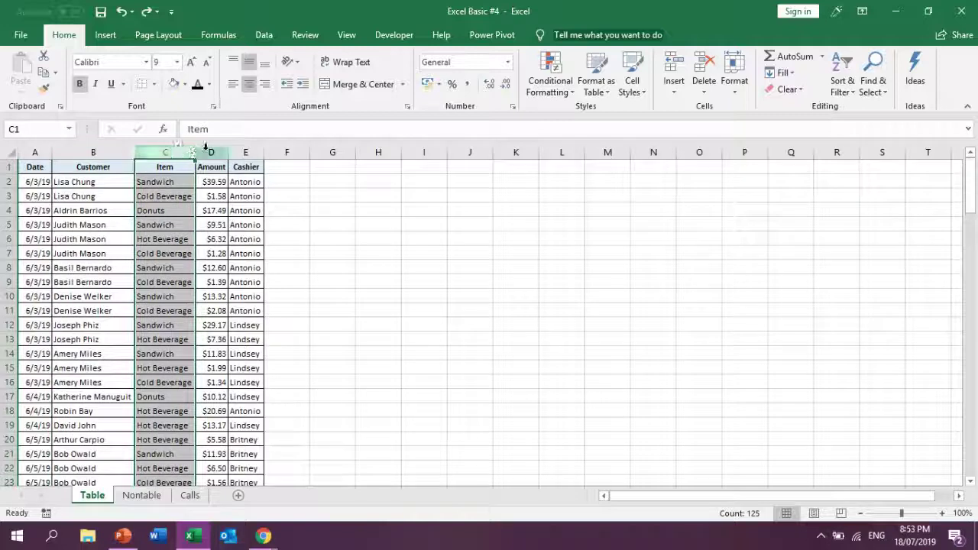
pyautogui.click(211, 152)
pyautogui.click(245, 151)
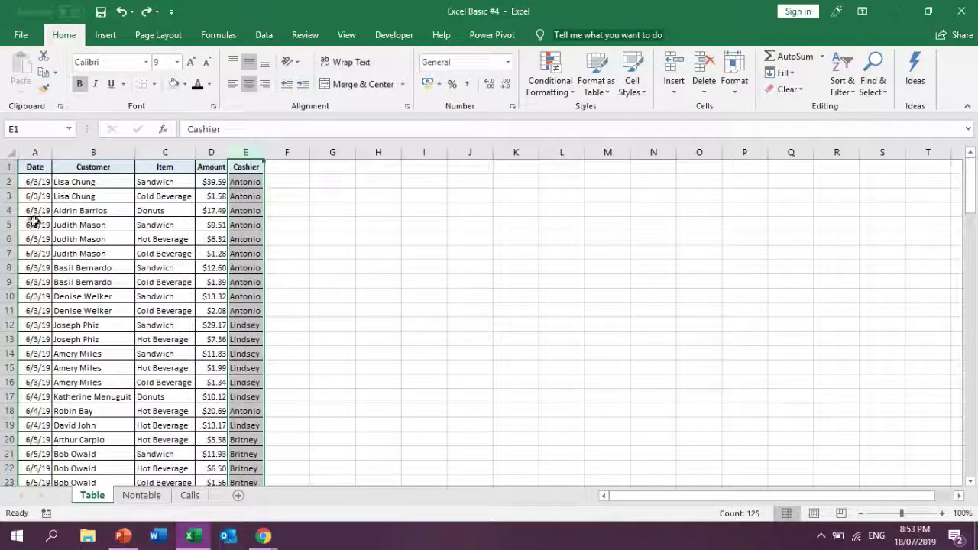
pyautogui.click(34, 212)
pyautogui.click(80, 256)
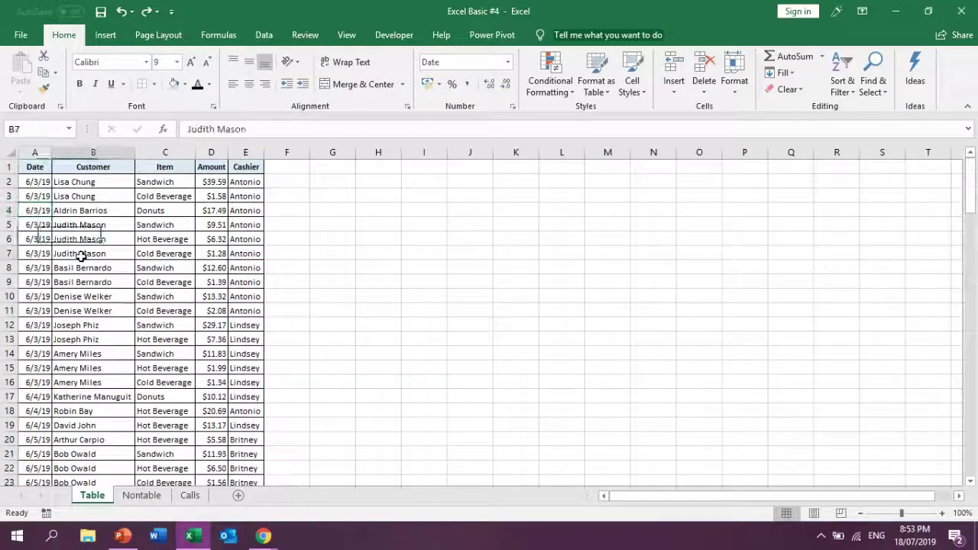
pyautogui.click(147, 255)
pyautogui.click(213, 185)
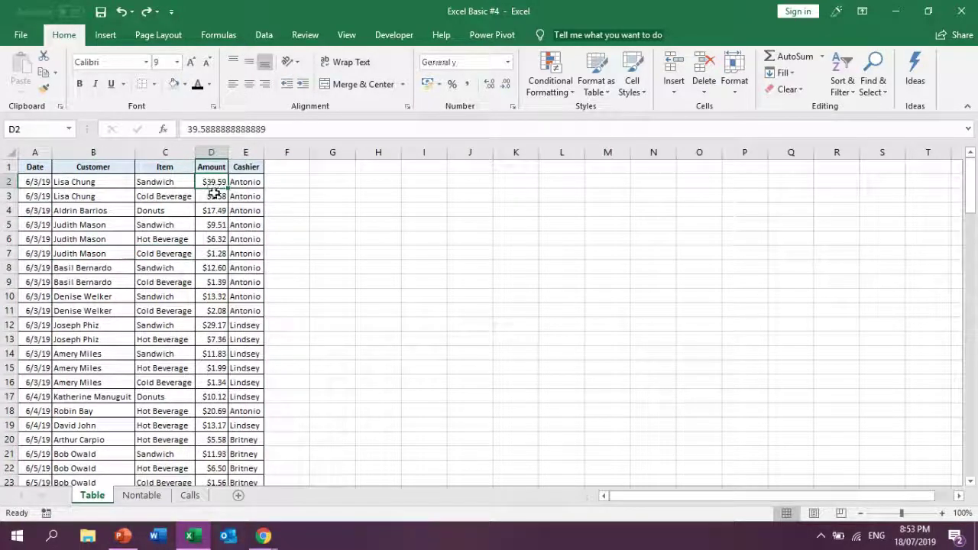
pyautogui.click(32, 150)
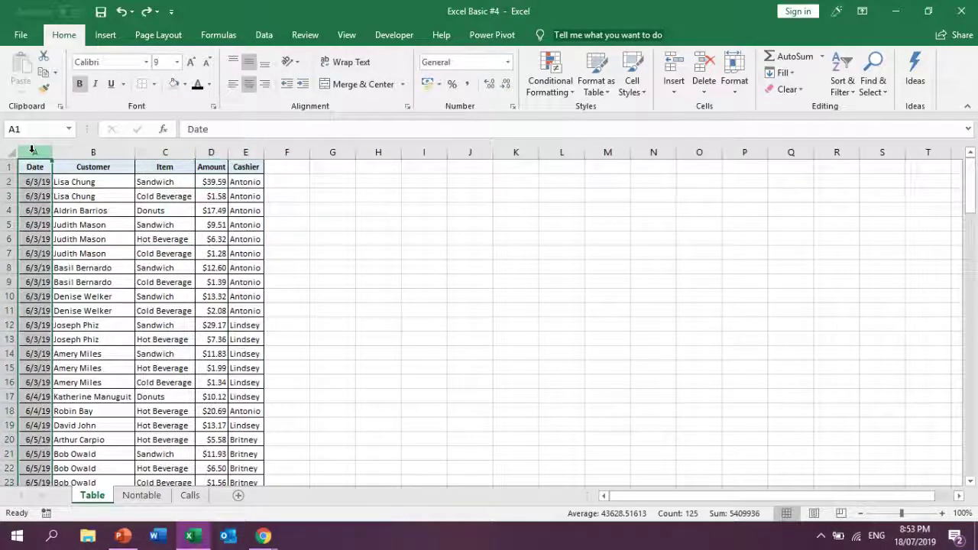
pyautogui.click(71, 149)
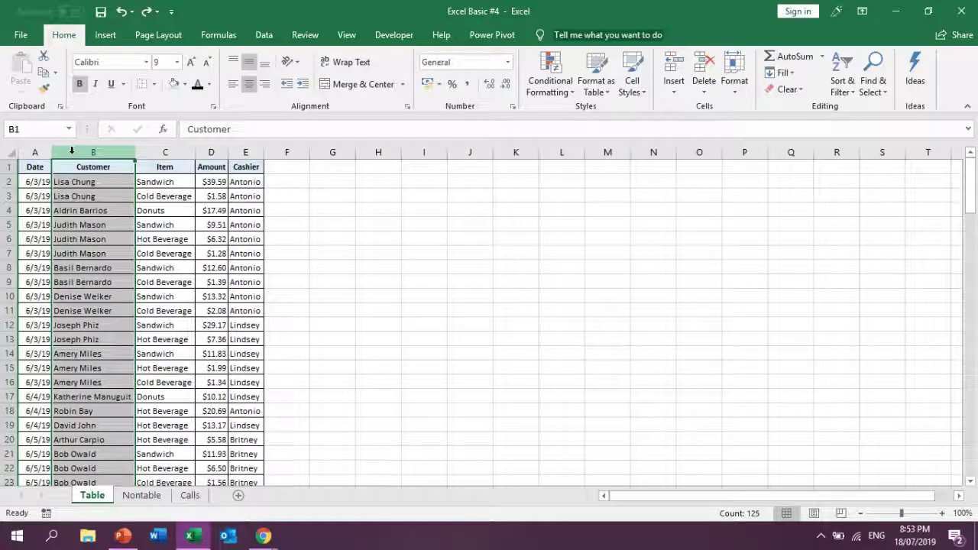
pyautogui.click(164, 152)
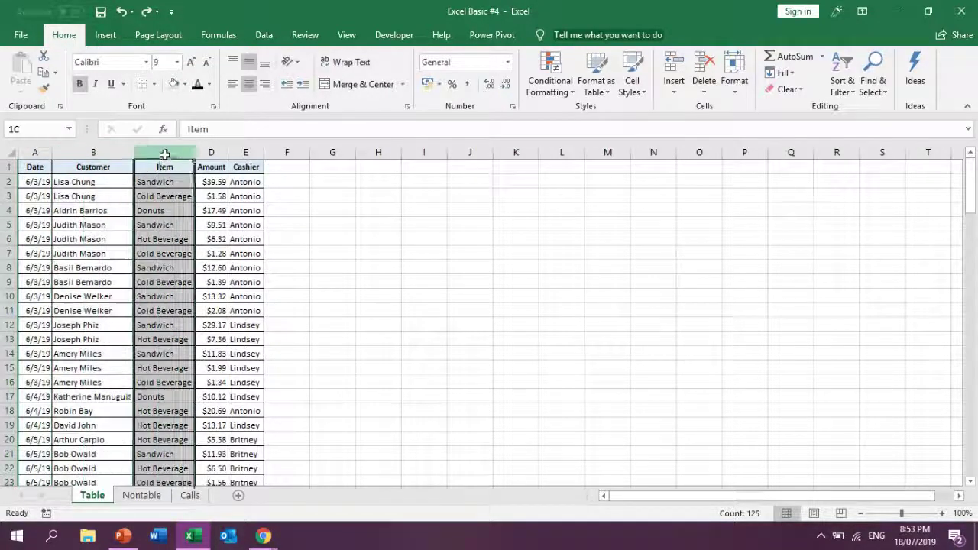
pyautogui.click(211, 153)
pyautogui.click(245, 239)
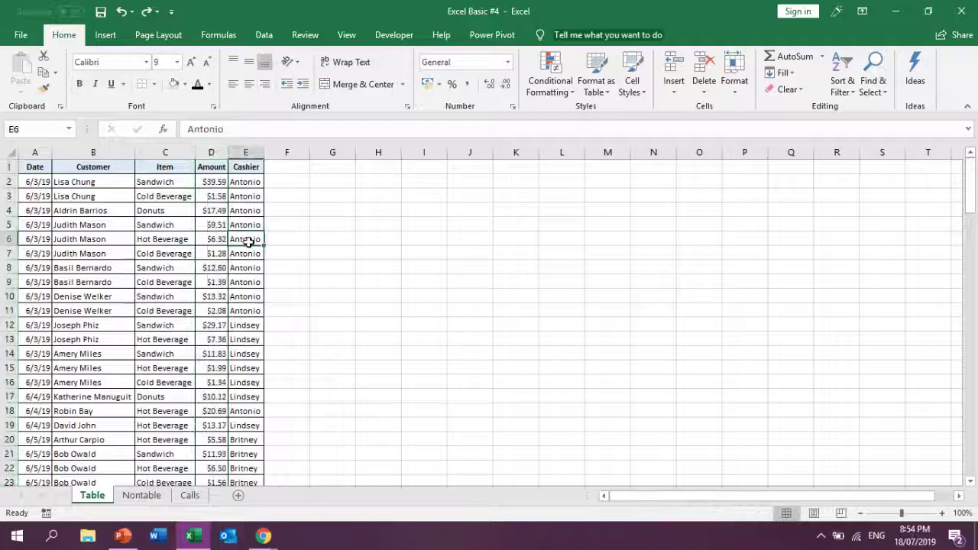
pyautogui.click(91, 299)
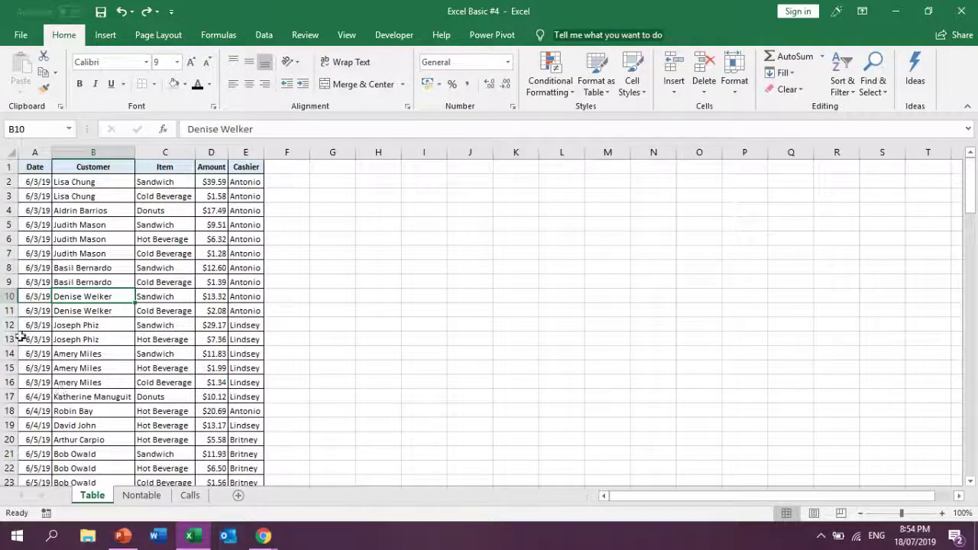
pyautogui.click(253, 199)
pyautogui.click(243, 295)
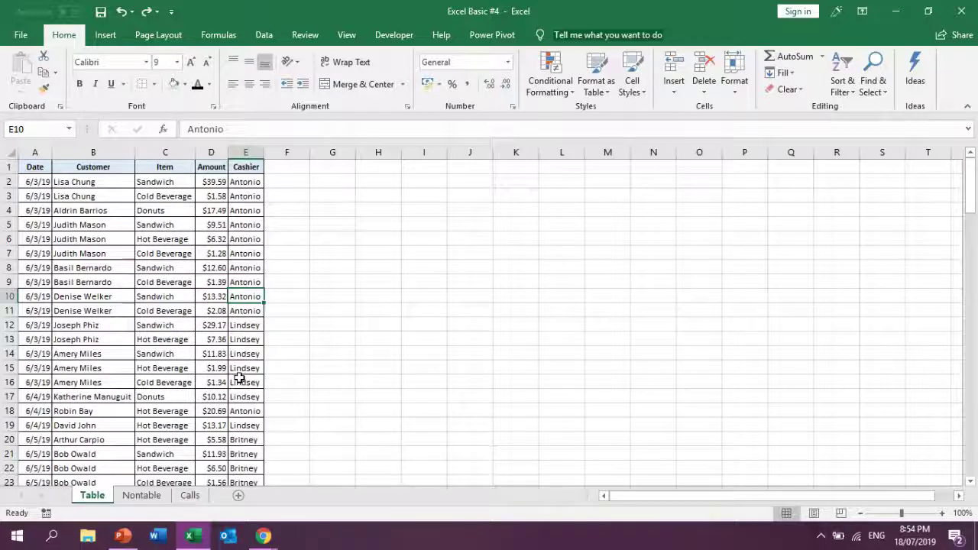
pyautogui.click(251, 149)
# - Widen column E so every cashier name fits, then deselect the column
pyautogui.moveTo(264, 151); pyautogui.dragTo(240, 152)
pyautogui.click(268, 255)
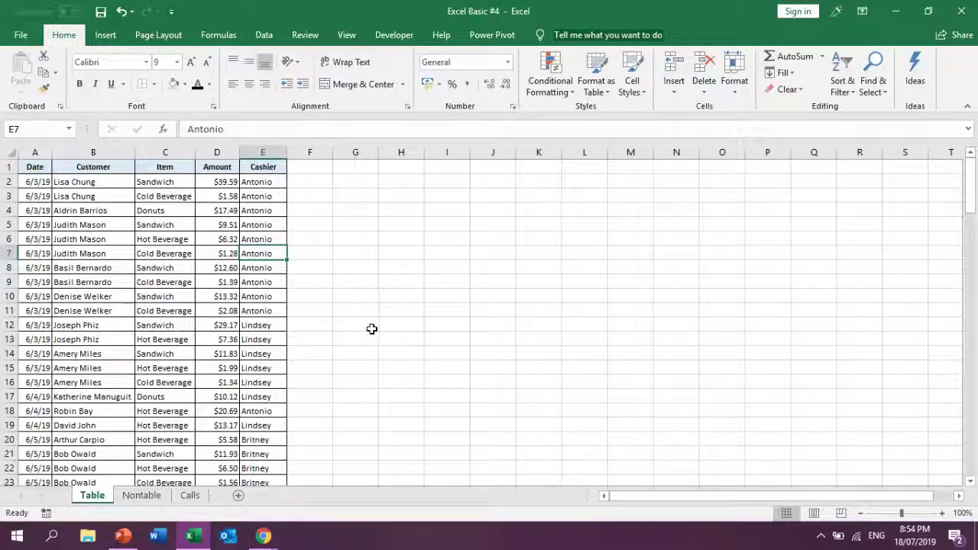
pyautogui.click(351, 280)
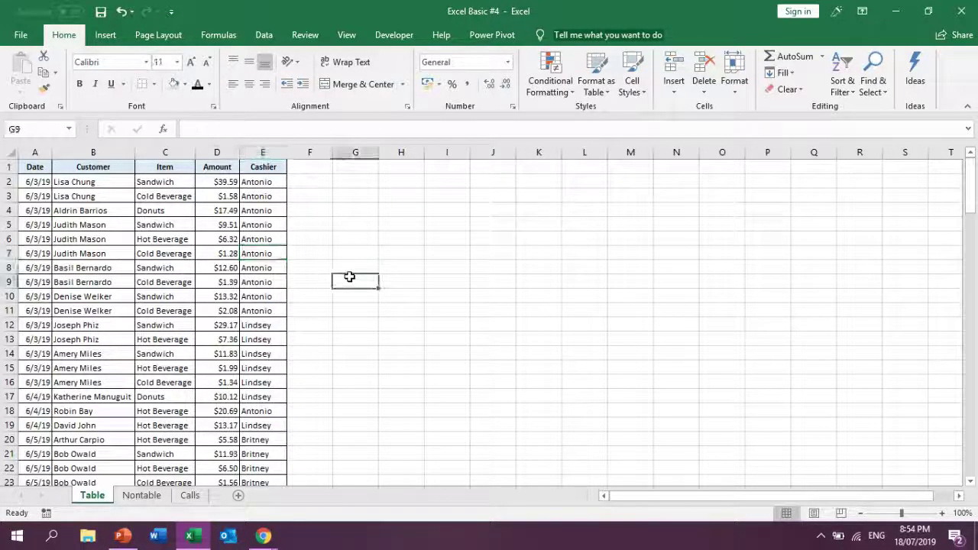
pyautogui.click(263, 154)
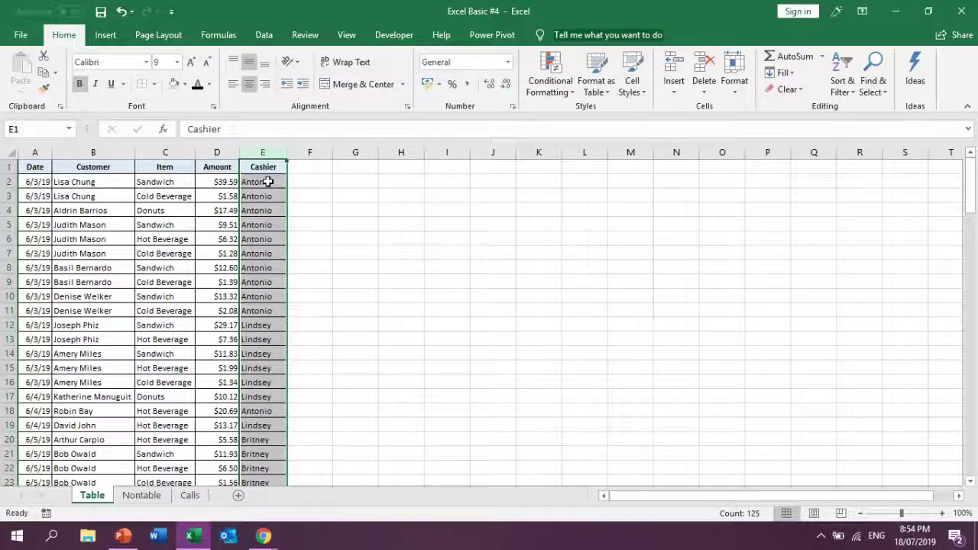
pyautogui.click(263, 253)
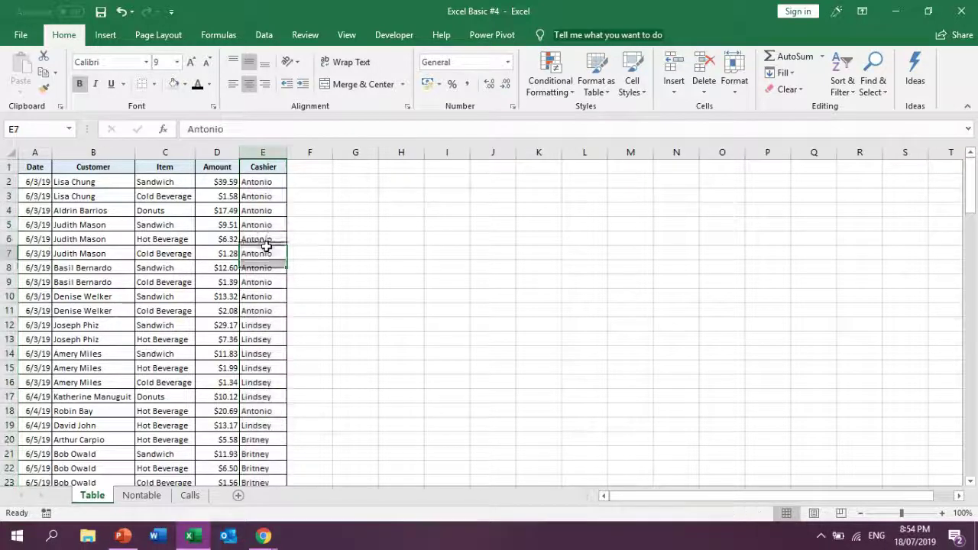
pyautogui.click(233, 268)
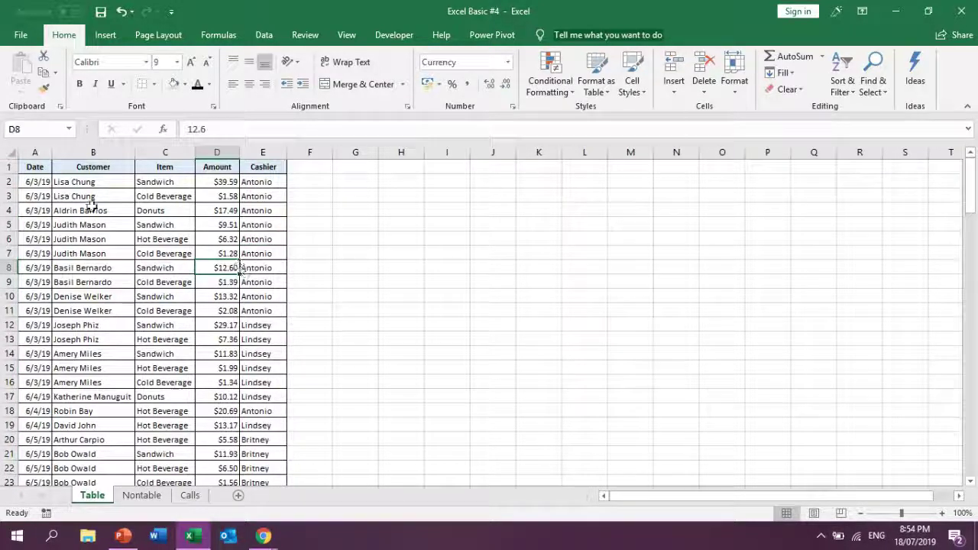
pyautogui.click(35, 165)
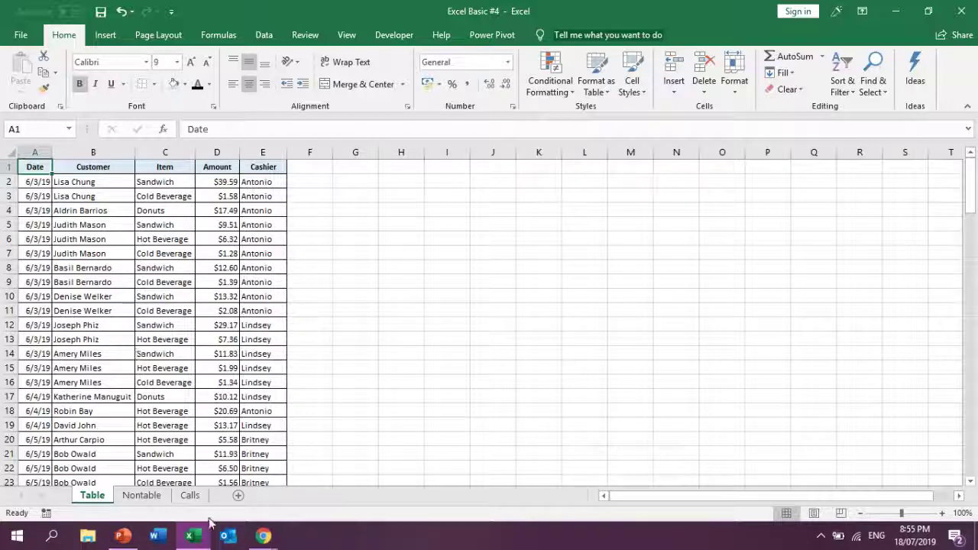
pyautogui.click(130, 428)
pyautogui.click(231, 403)
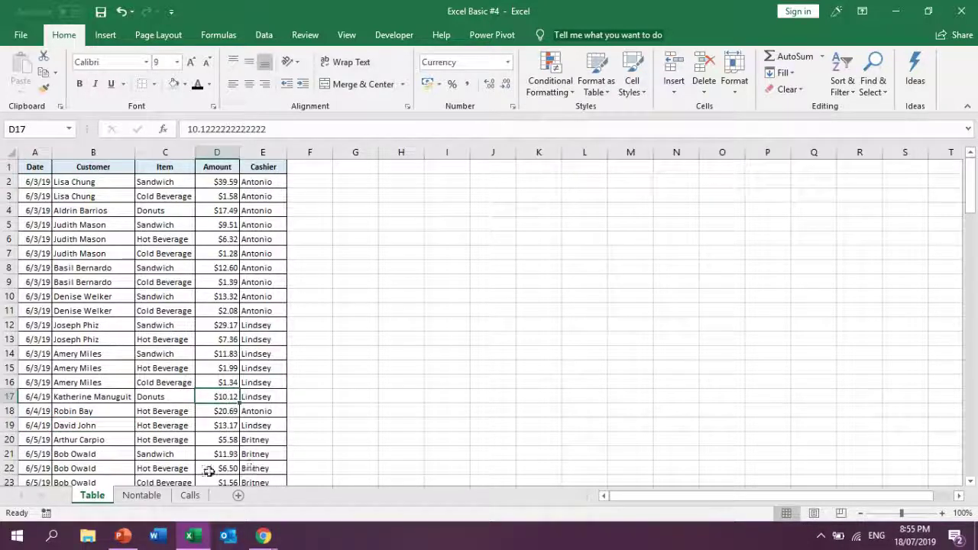
pyautogui.click(102, 328)
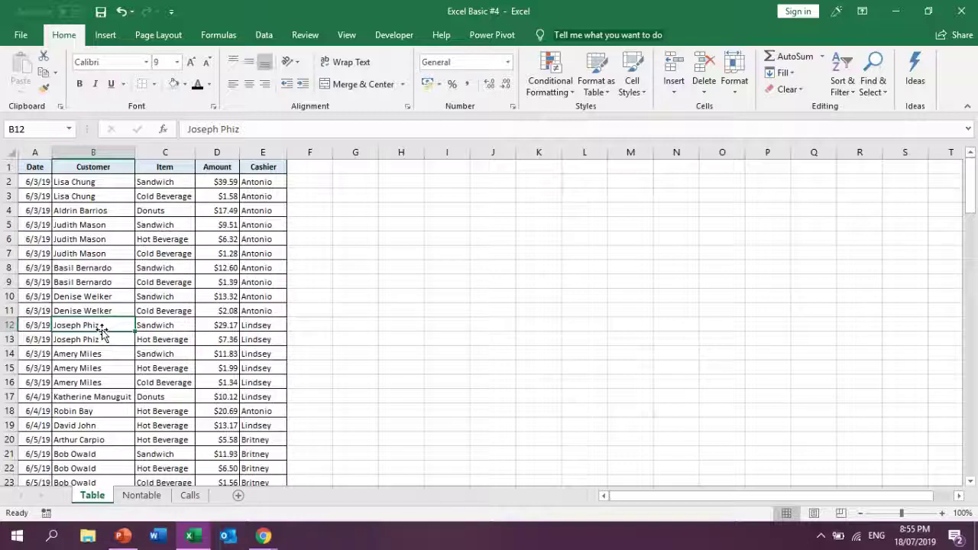
pyautogui.moveTo(213, 183); pyautogui.dragTo(218, 477)
pyautogui.scroll(-2, 220, 321)
pyautogui.moveTo(221, 268); pyautogui.dragTo(227, 468)
pyautogui.scroll(4, 201, 465)
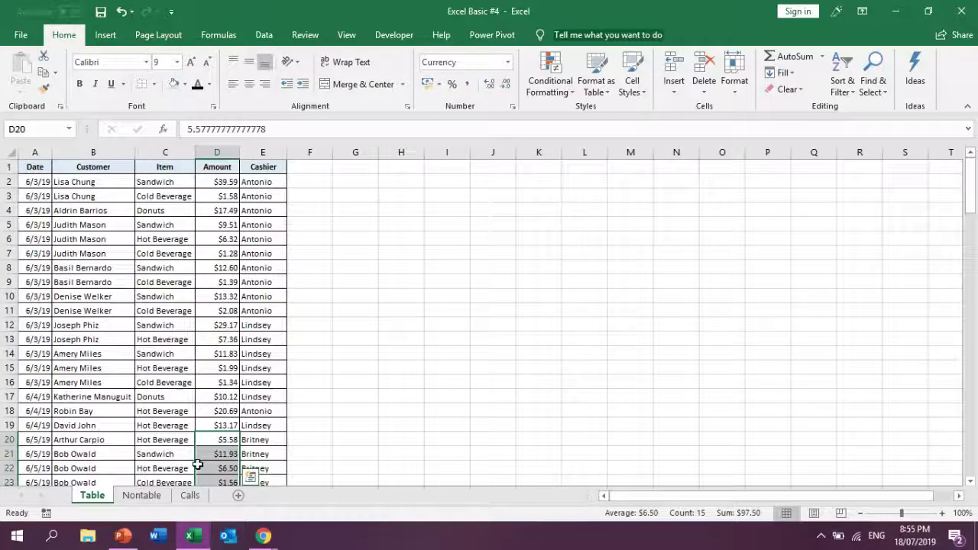
pyautogui.moveTo(268, 183); pyautogui.dragTo(272, 354)
pyautogui.click(176, 354)
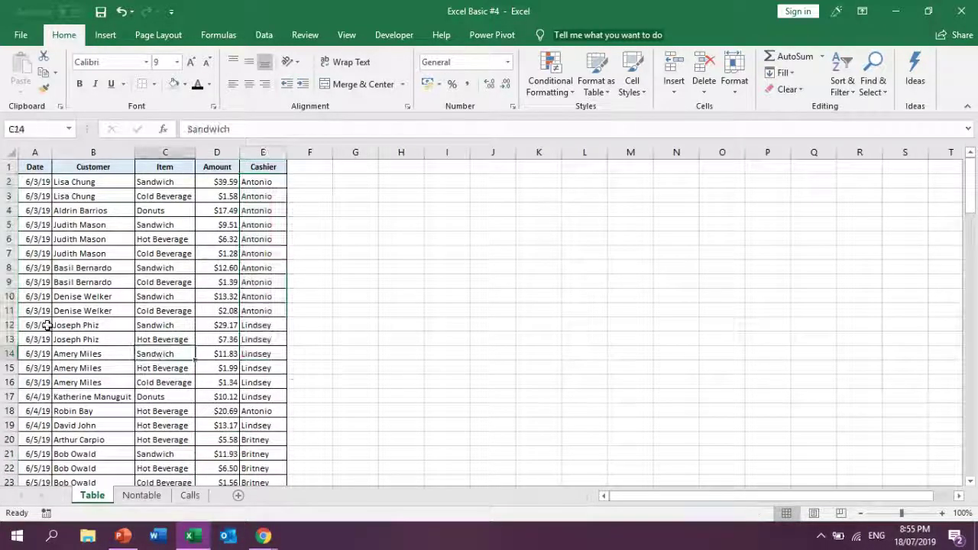
pyautogui.click(47, 326)
pyautogui.click(94, 310)
pyautogui.click(77, 219)
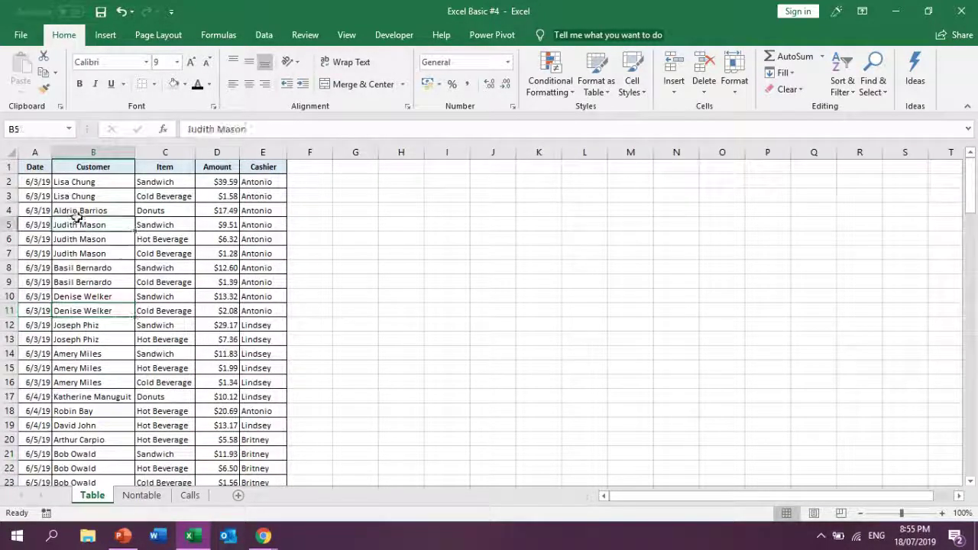
pyautogui.moveTo(93, 184); pyautogui.dragTo(111, 412)
pyautogui.click(152, 344)
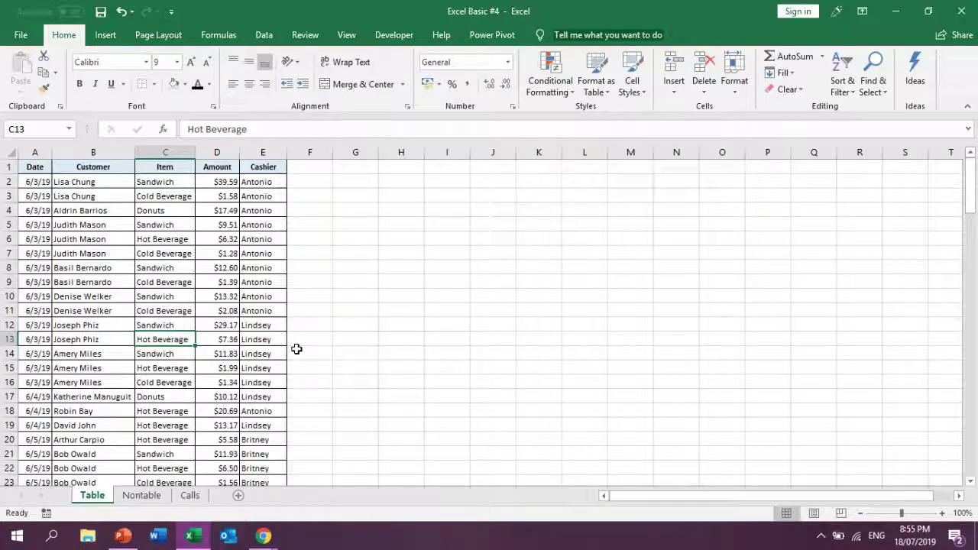
pyautogui.moveTo(230, 182); pyautogui.dragTo(225, 409)
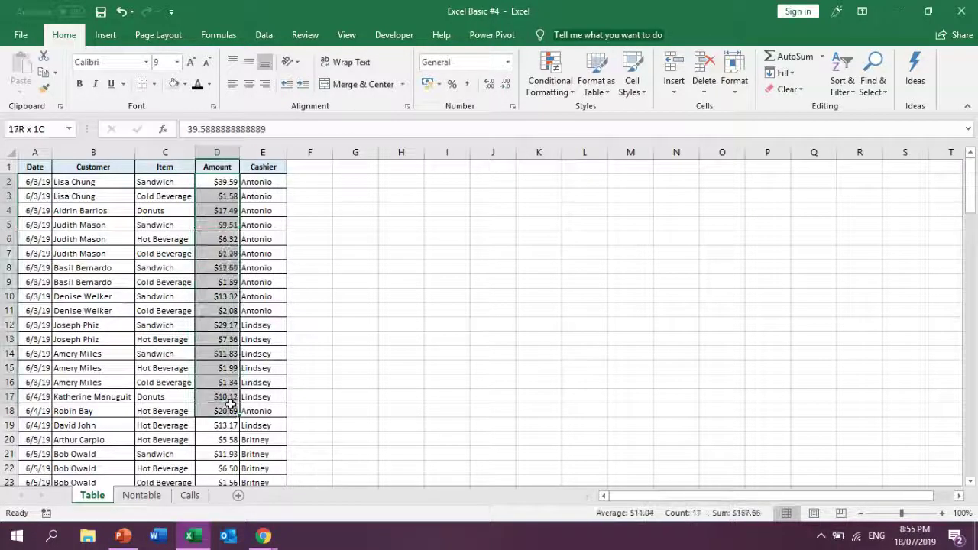
pyautogui.click(267, 282)
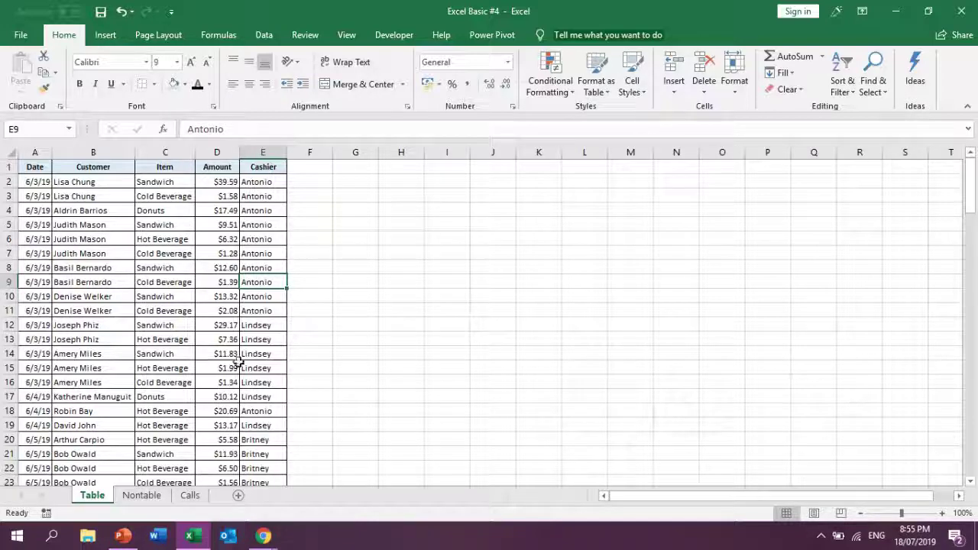
pyautogui.moveTo(151, 173); pyautogui.dragTo(153, 411)
pyautogui.click(217, 182)
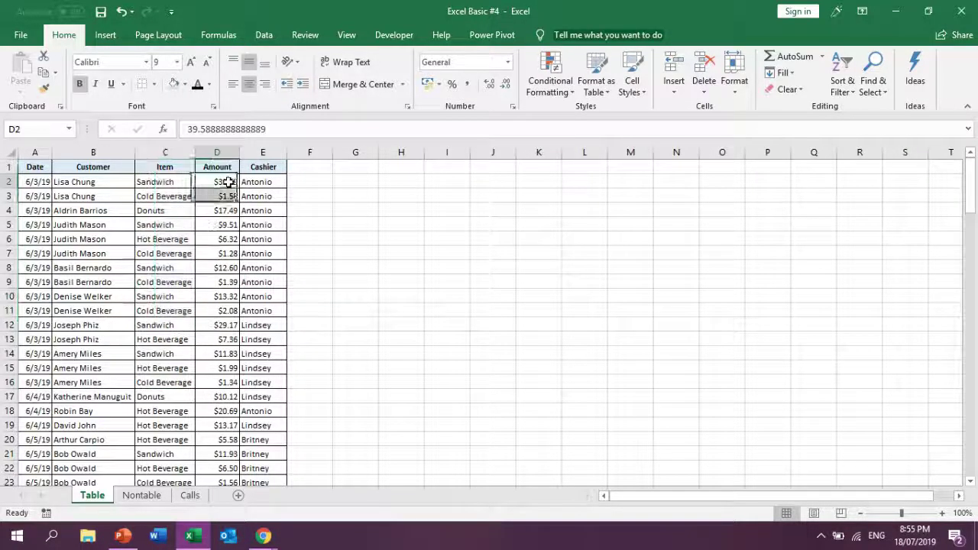
pyautogui.click(153, 182)
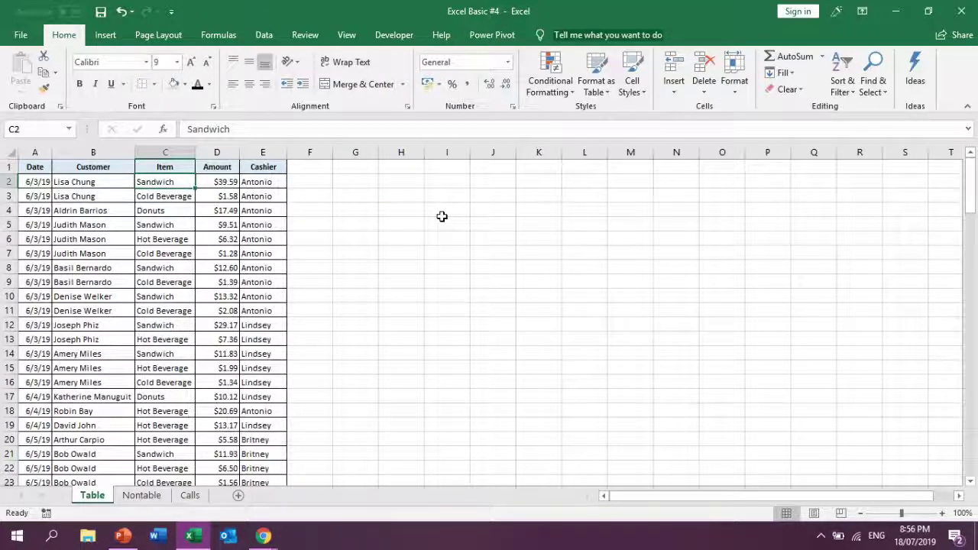
pyautogui.click(34, 152)
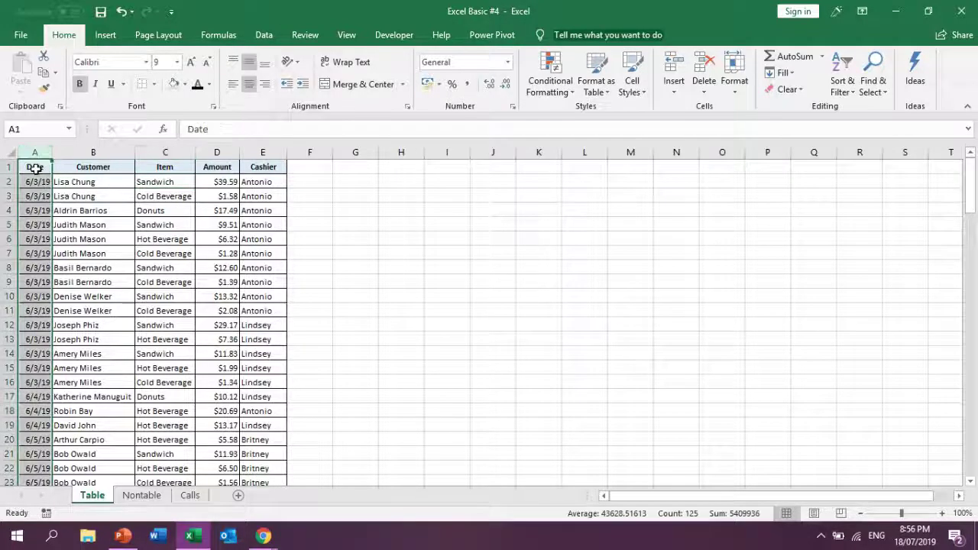
pyautogui.click(35, 166)
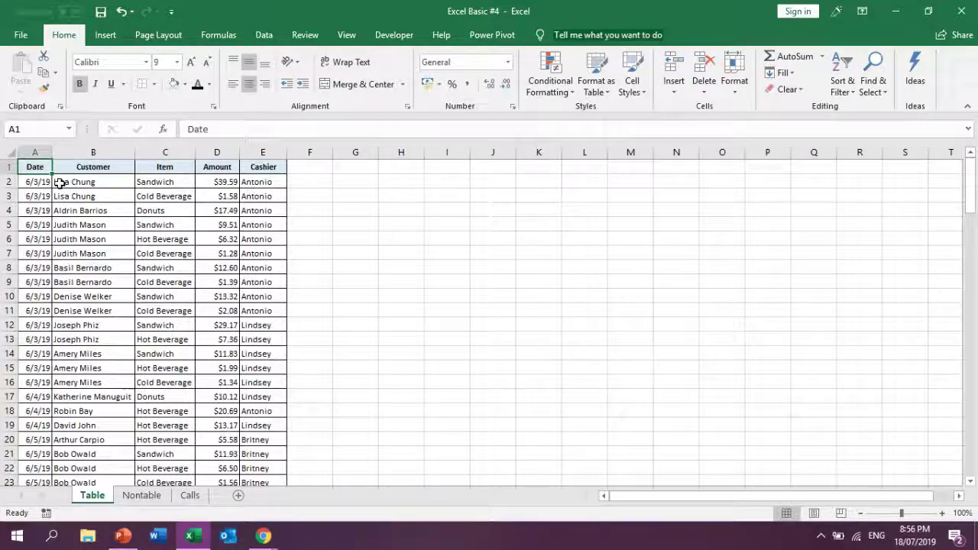
pyautogui.hotkey('ctrl', 'shift', 'Right')
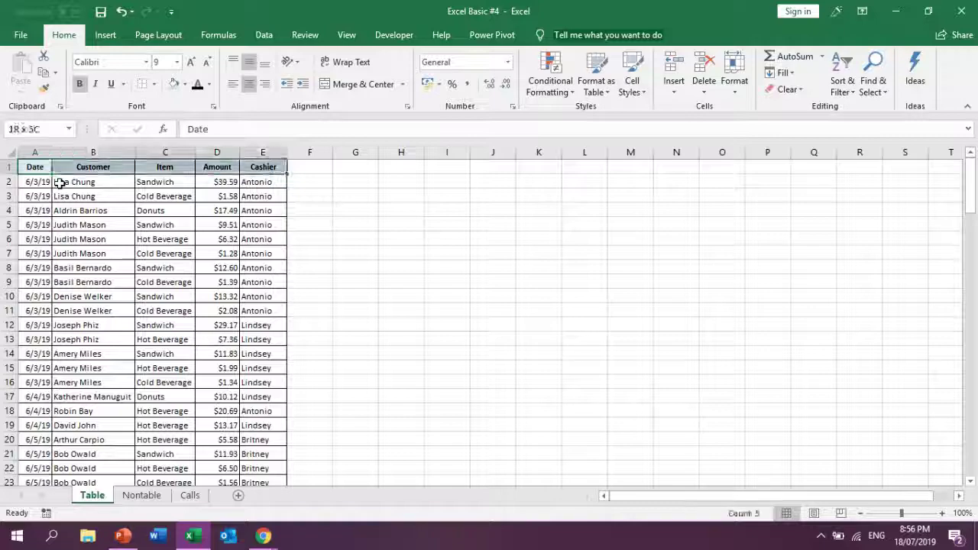
pyautogui.hotkey('shift', 'Down')
pyautogui.hotkey('ctrl', 'Home')
pyautogui.hotkey('ctrl', 'shift', 'Down')
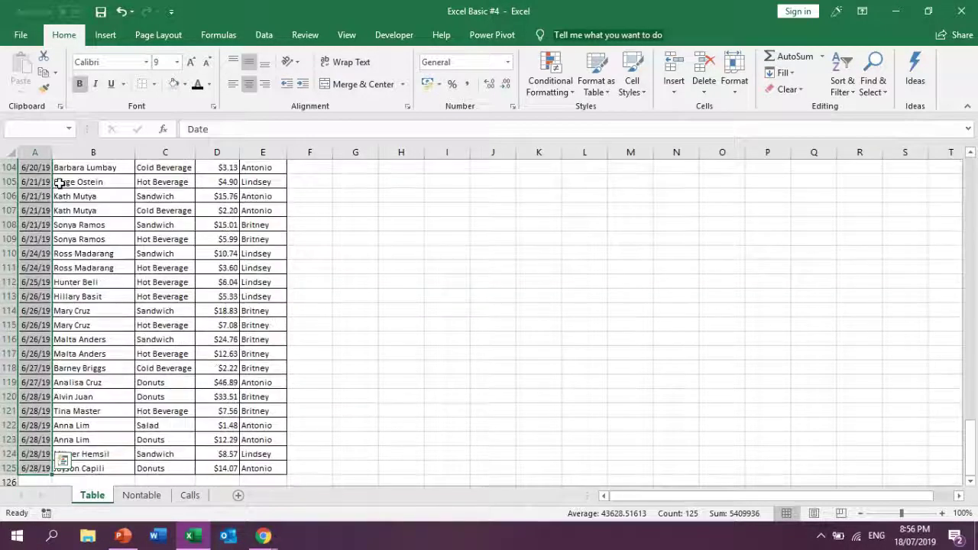
pyautogui.hotkey('ctrl', 'Home')
pyautogui.hotkey('ctrl', 'Right')
pyautogui.press('Right')
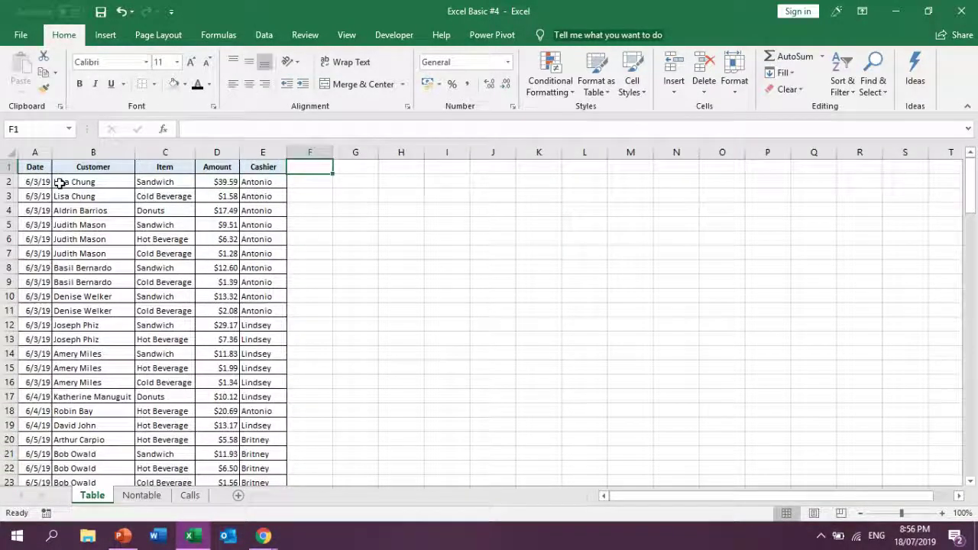
pyautogui.click(116, 282)
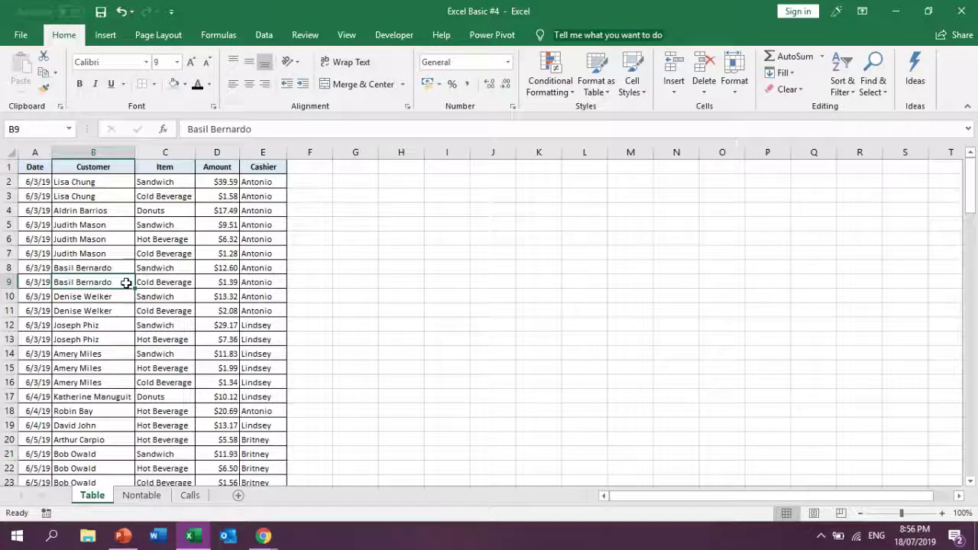
pyautogui.click(132, 499)
pyautogui.click(93, 498)
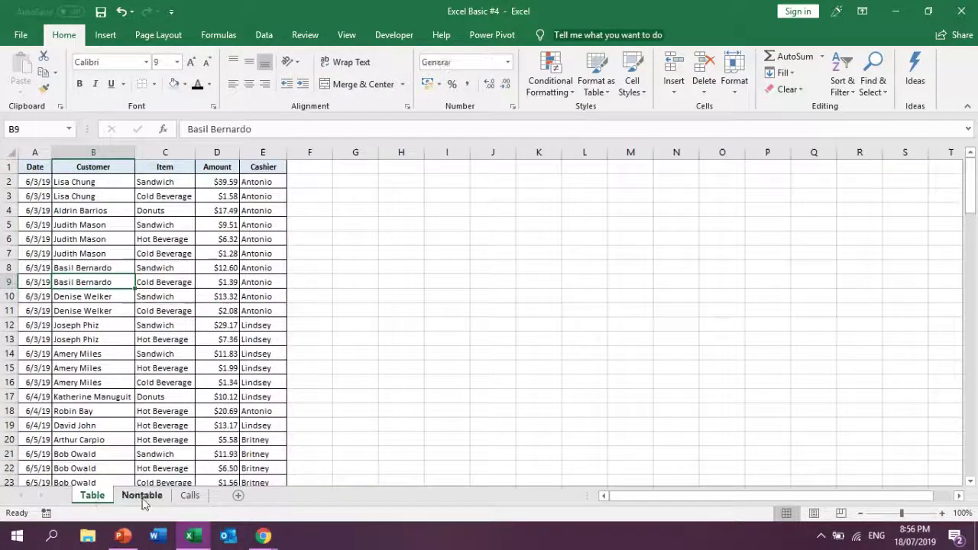
pyautogui.click(142, 496)
pyautogui.click(94, 498)
pyautogui.click(100, 354)
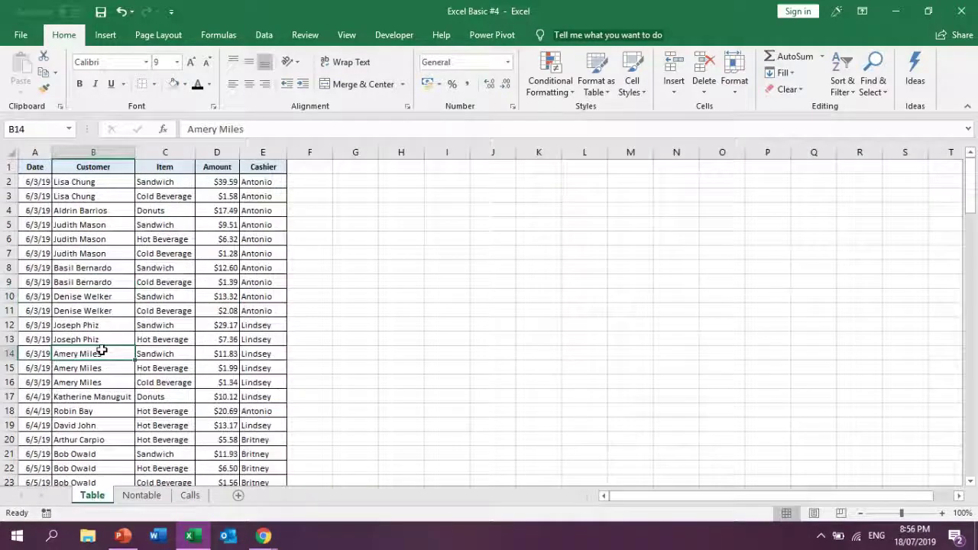
pyautogui.click(142, 496)
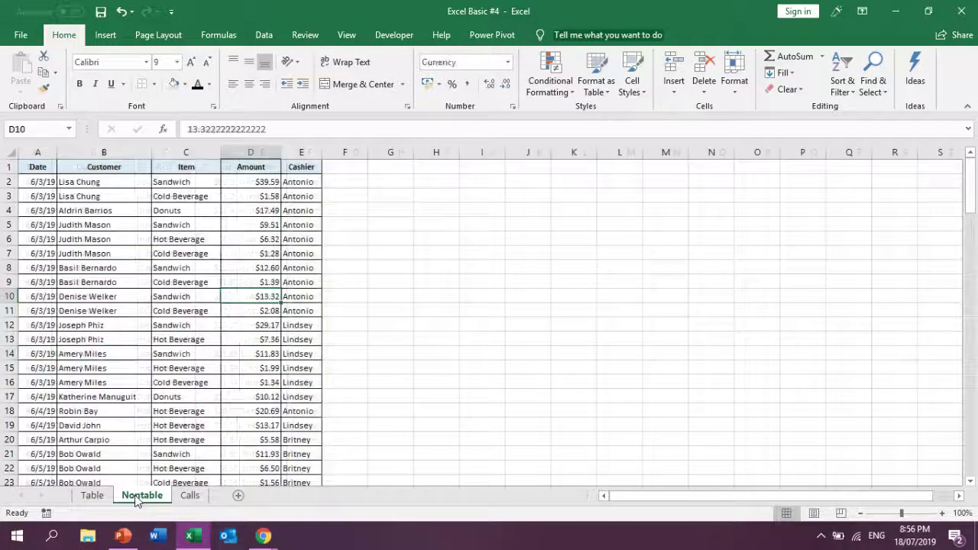
pyautogui.click(93, 495)
pyautogui.click(437, 402)
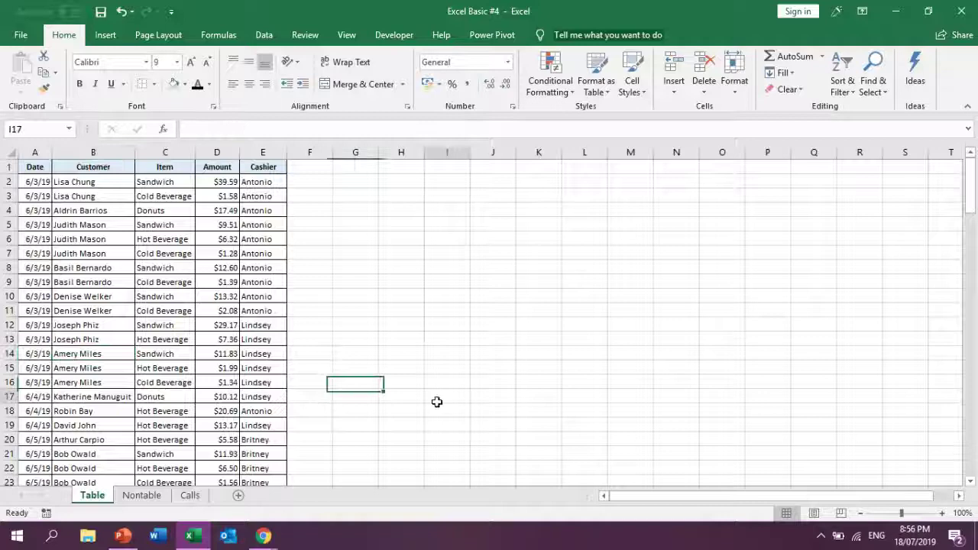
pyautogui.click(97, 310)
pyautogui.moveTo(29, 169); pyautogui.dragTo(260, 454)
pyautogui.click(183, 340)
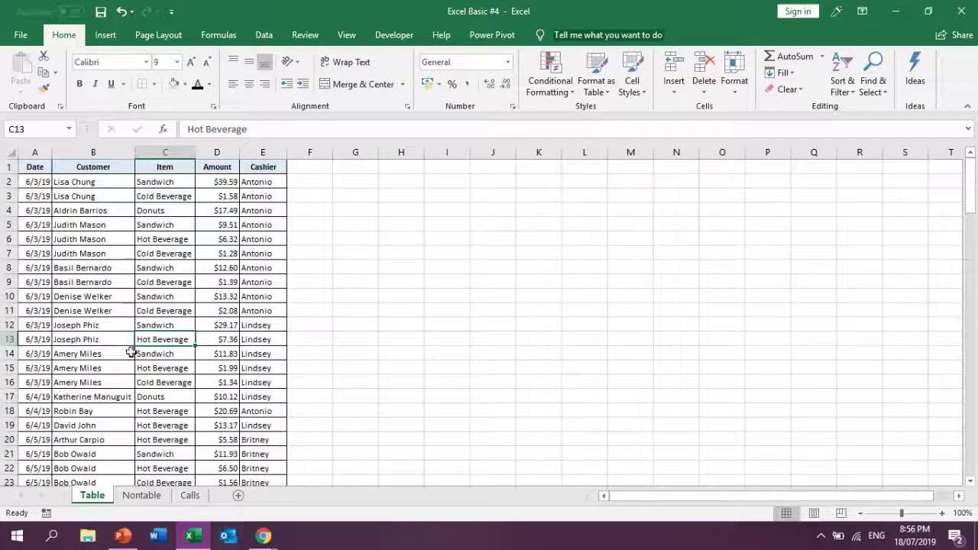
pyautogui.click(111, 311)
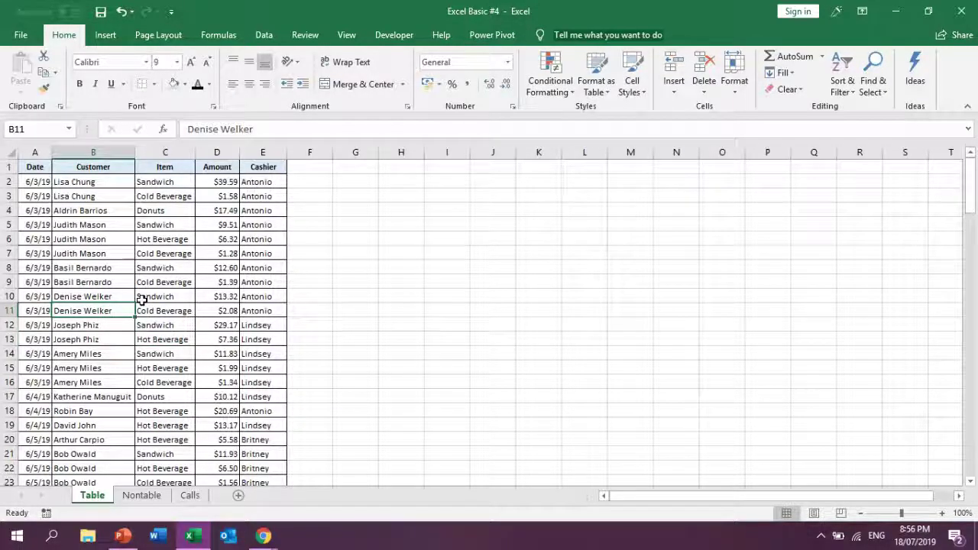
pyautogui.hotkey('ctrl', 't')
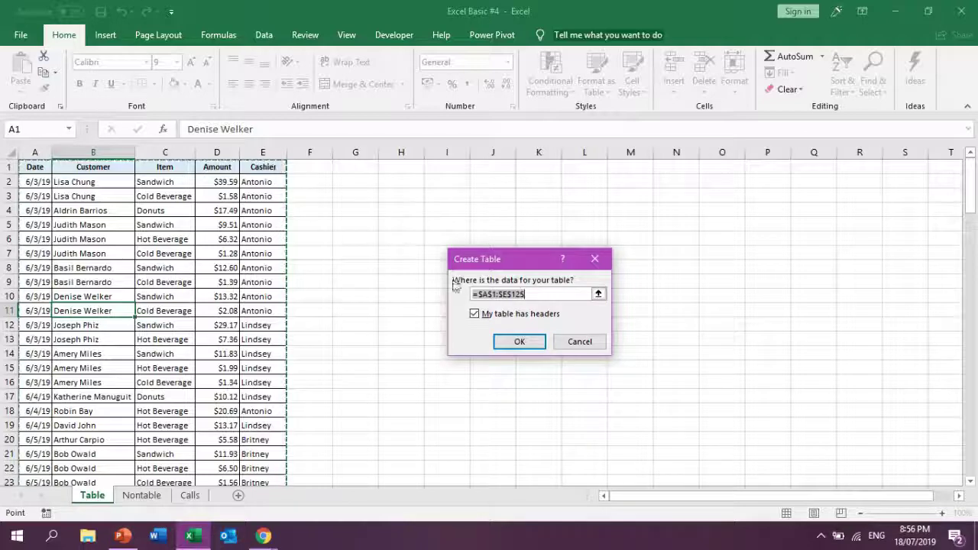
pyautogui.click(520, 342)
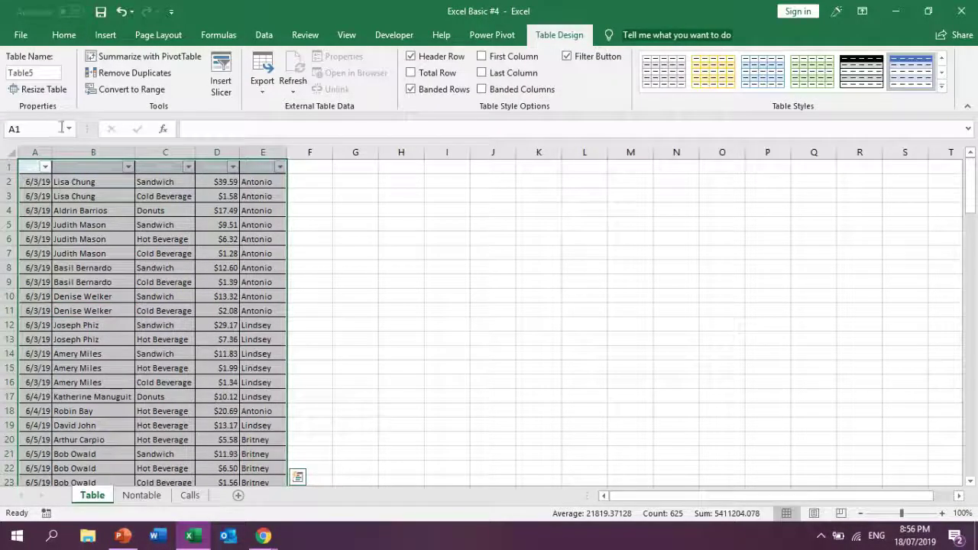
pyautogui.click(31, 73)
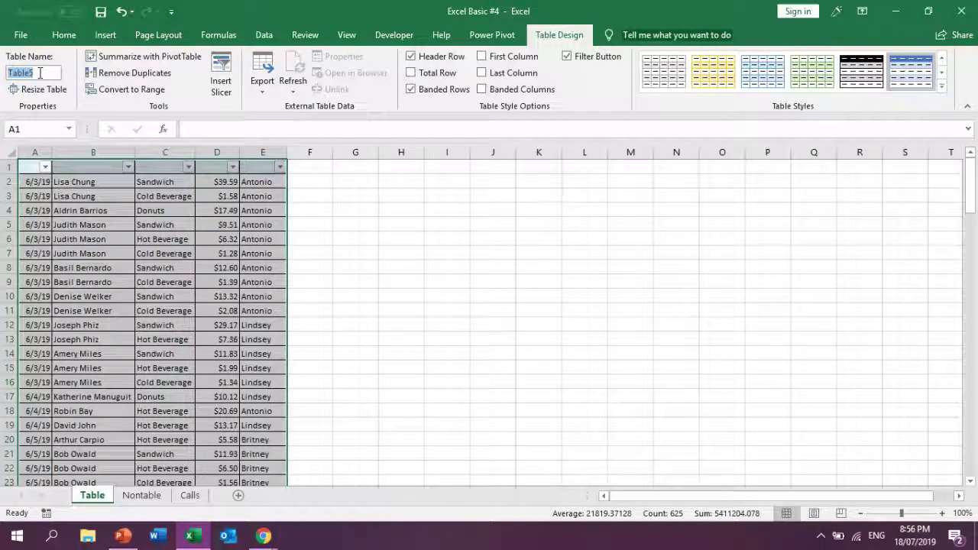
pyautogui.click(114, 398)
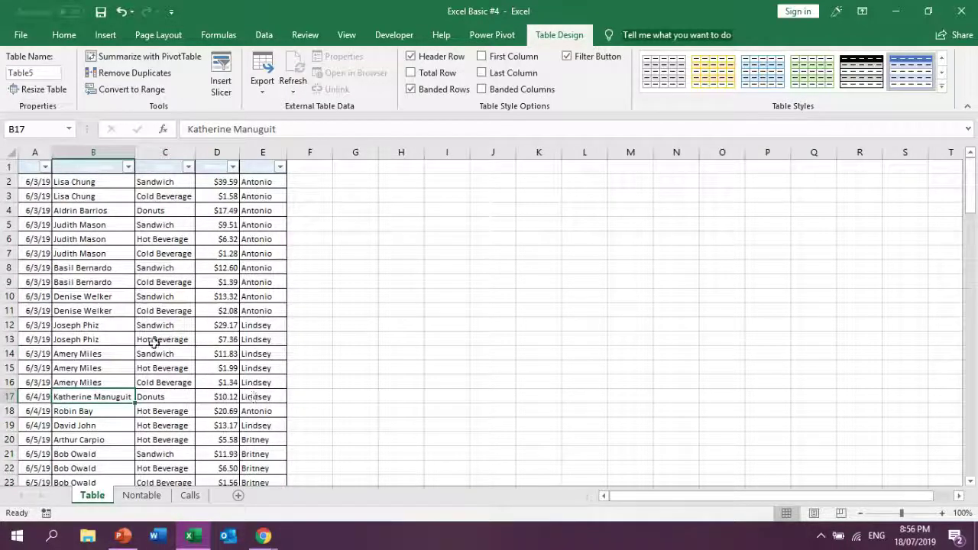
pyautogui.click(28, 169)
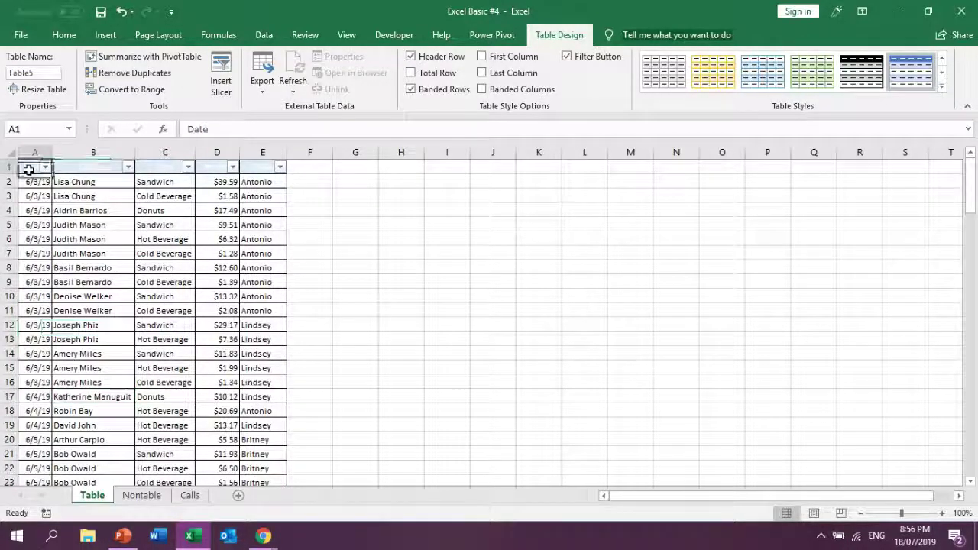
pyautogui.click(139, 367)
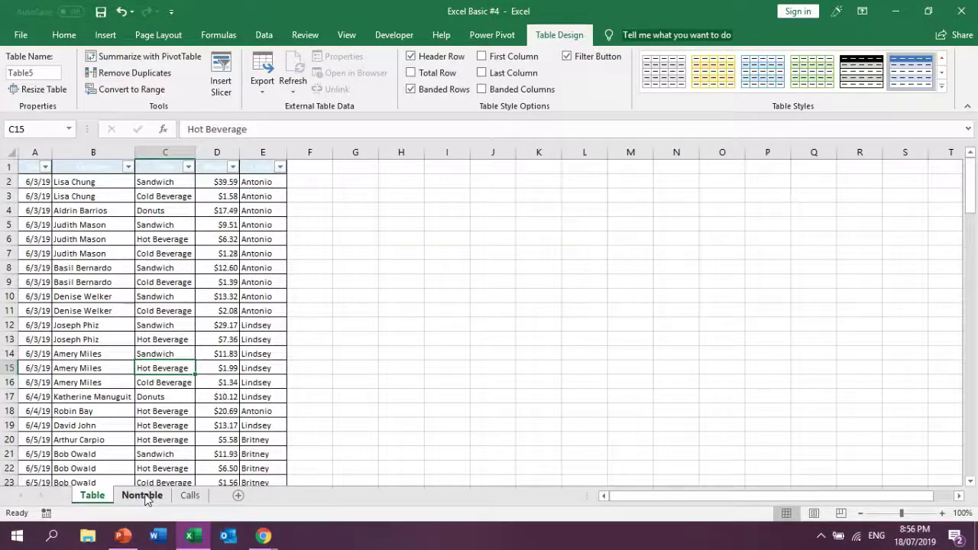
# - Create an empty PivotTable on a new sheet from Nontable range A1:E125
pyautogui.click(142, 495)
pyautogui.click(39, 165)
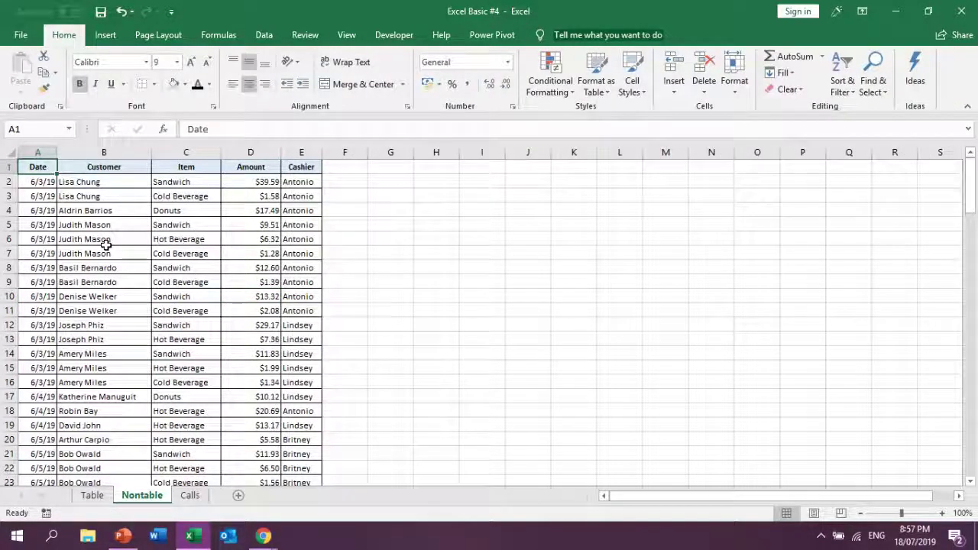
pyautogui.hotkey('ctrl', 'shift', 'Right')
pyautogui.hotkey('ctrl', 'shift', 'Down')
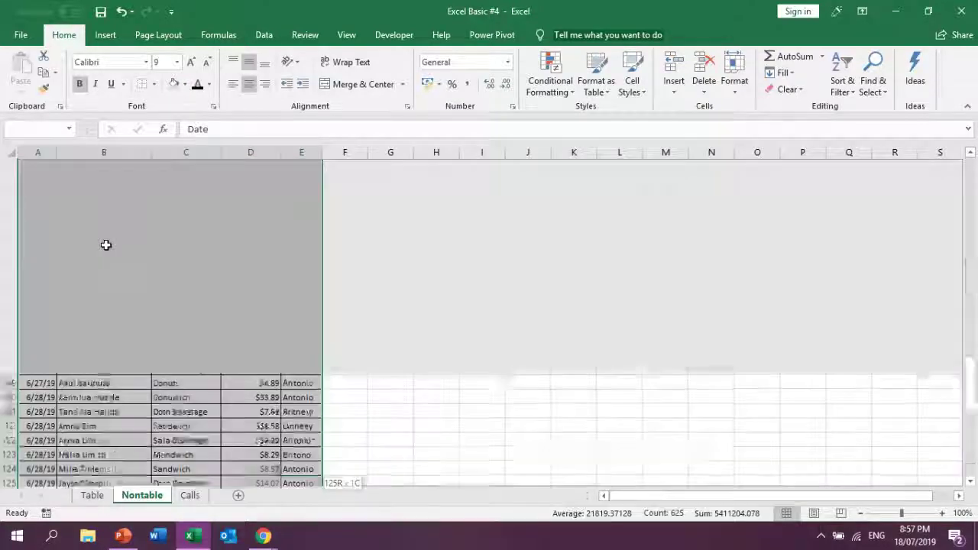
pyautogui.click(104, 35)
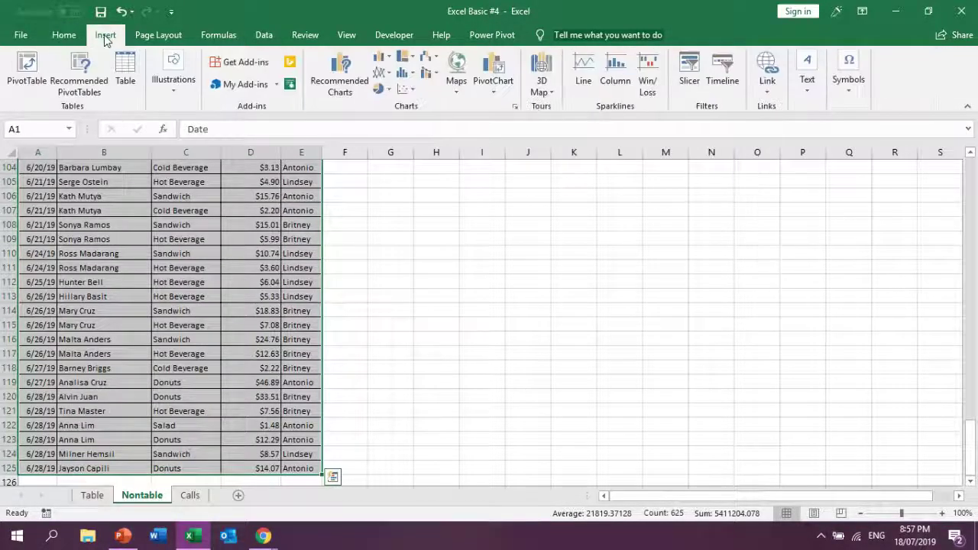
pyautogui.click(27, 70)
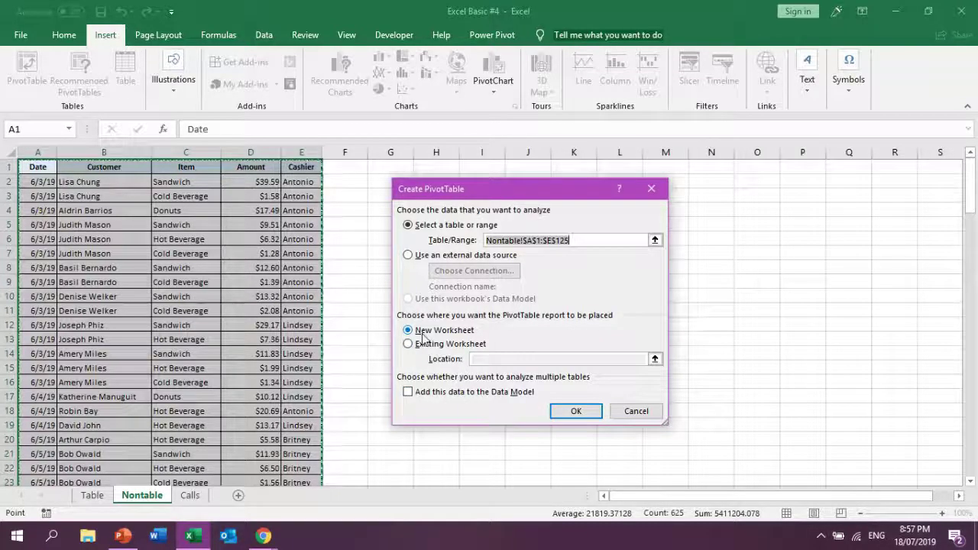
pyautogui.click(588, 413)
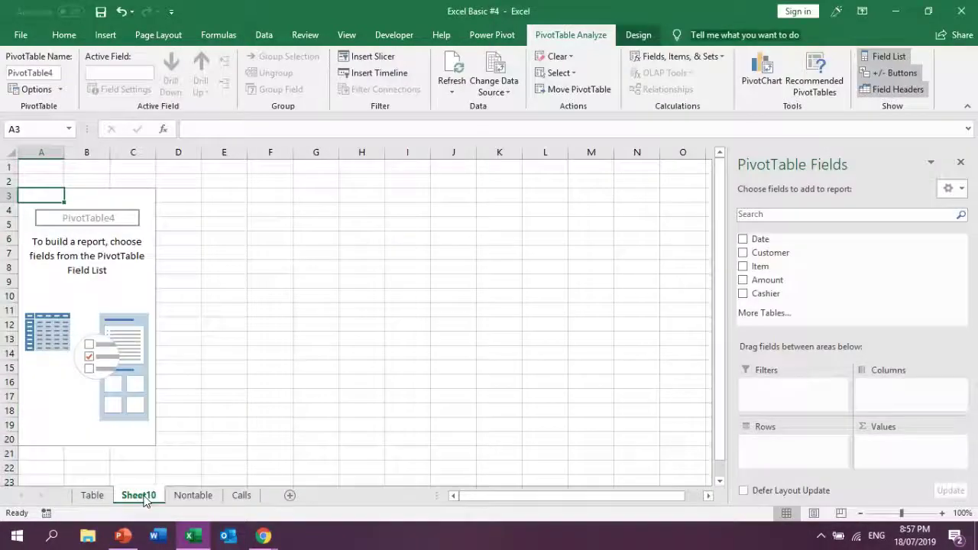
pyautogui.moveTo(130, 295); pyautogui.dragTo(119, 285)
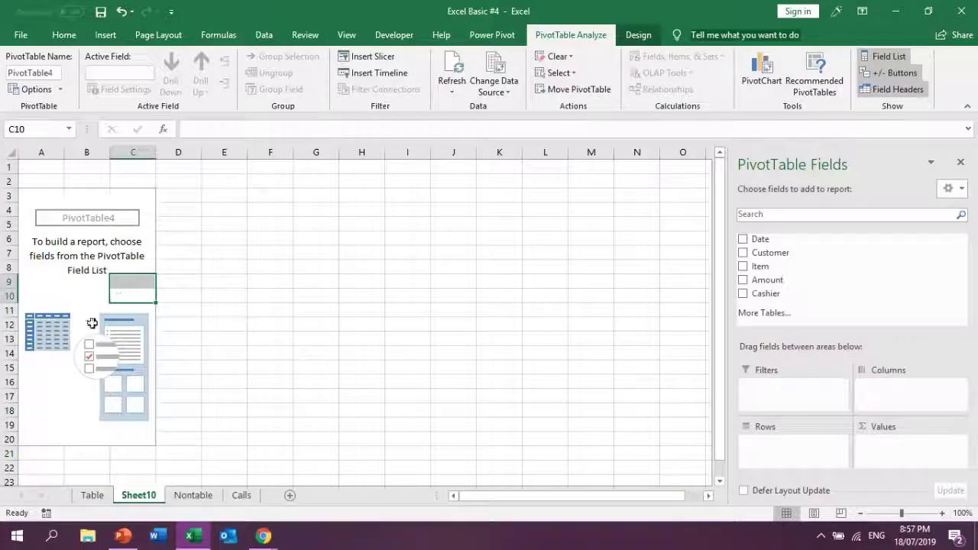
# - Create a second PivotTable from the same data at cell I2 of the Nontable sheet
pyautogui.click(187, 497)
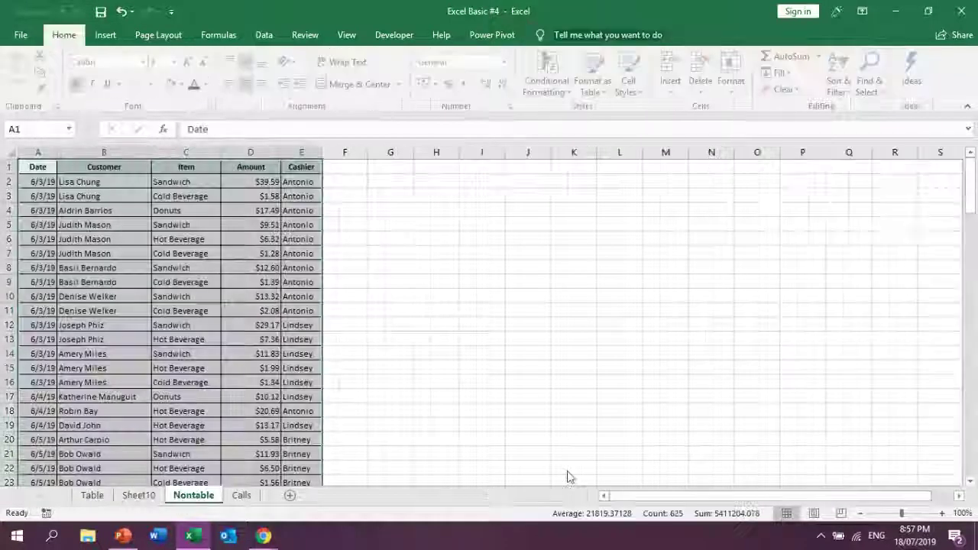
pyautogui.click(106, 35)
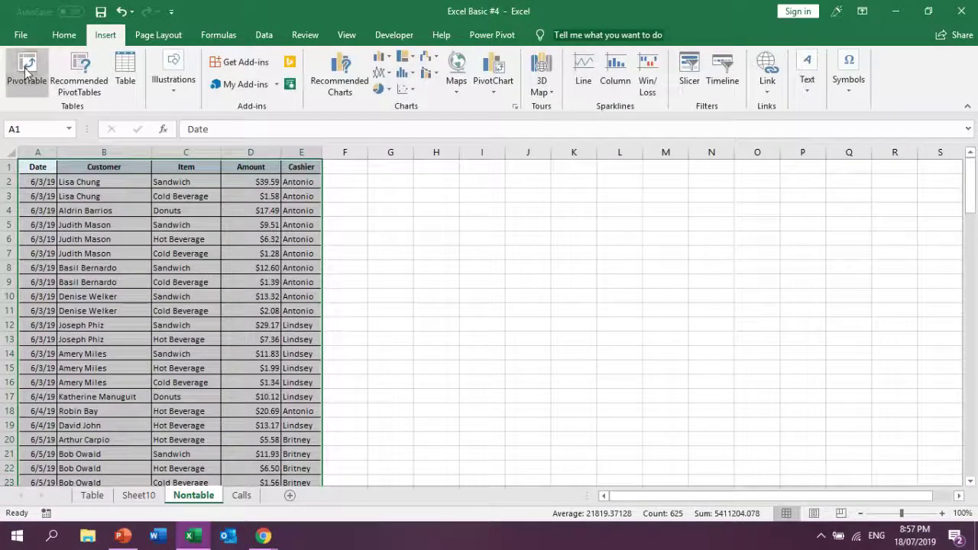
pyautogui.click(27, 69)
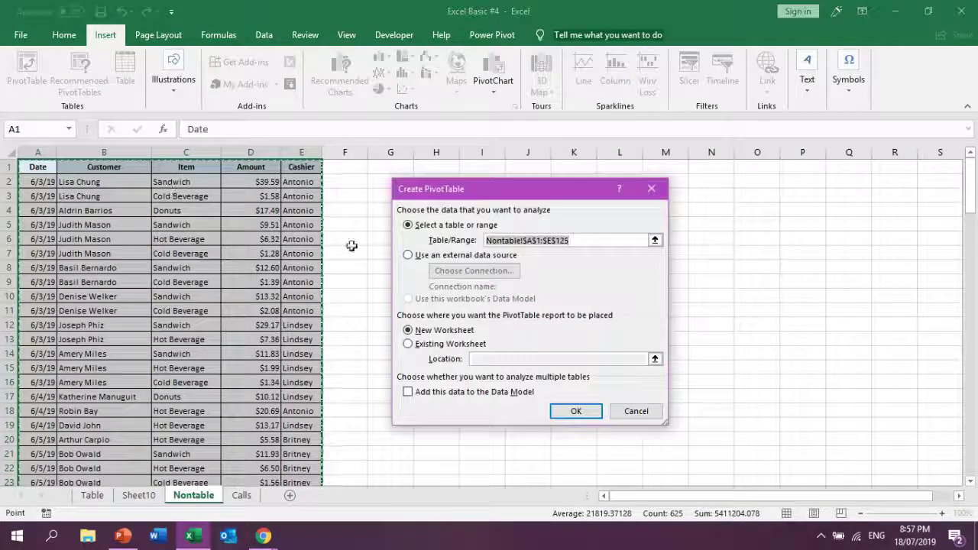
pyautogui.click(410, 345)
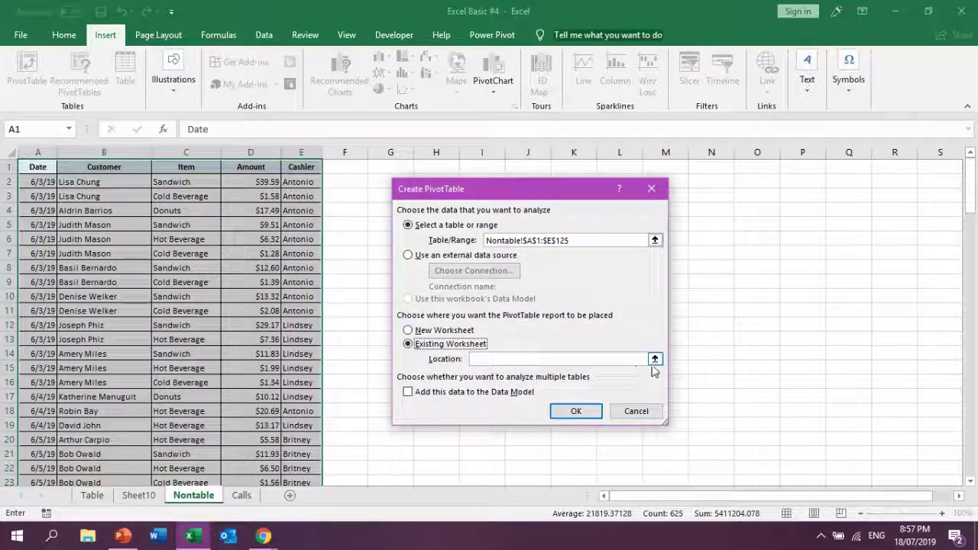
pyautogui.press('Tab')
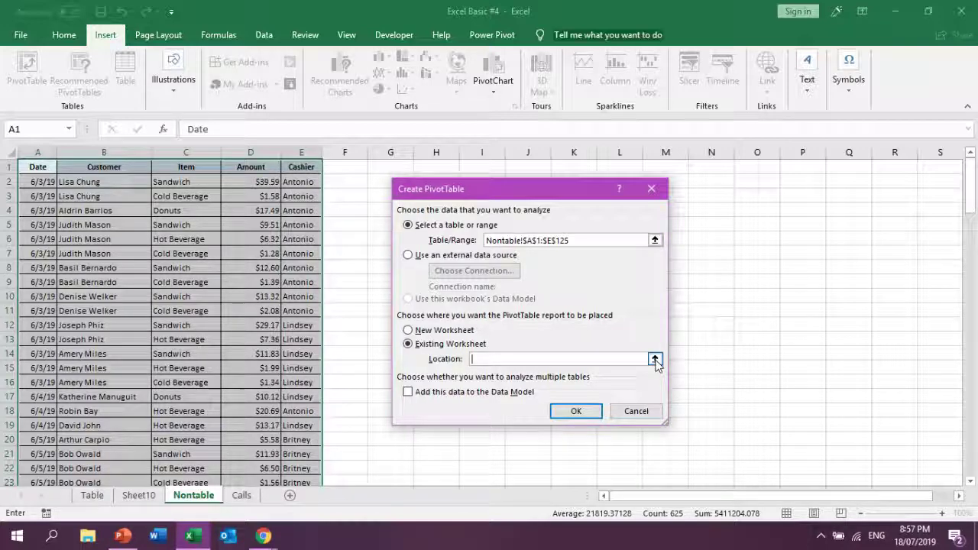
pyautogui.click(655, 360)
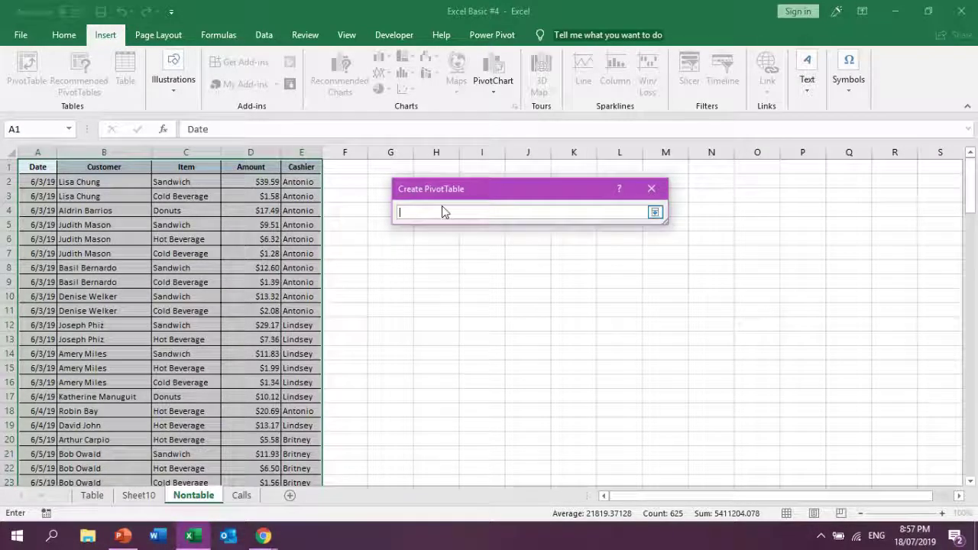
pyautogui.moveTo(461, 186); pyautogui.dragTo(490, 241)
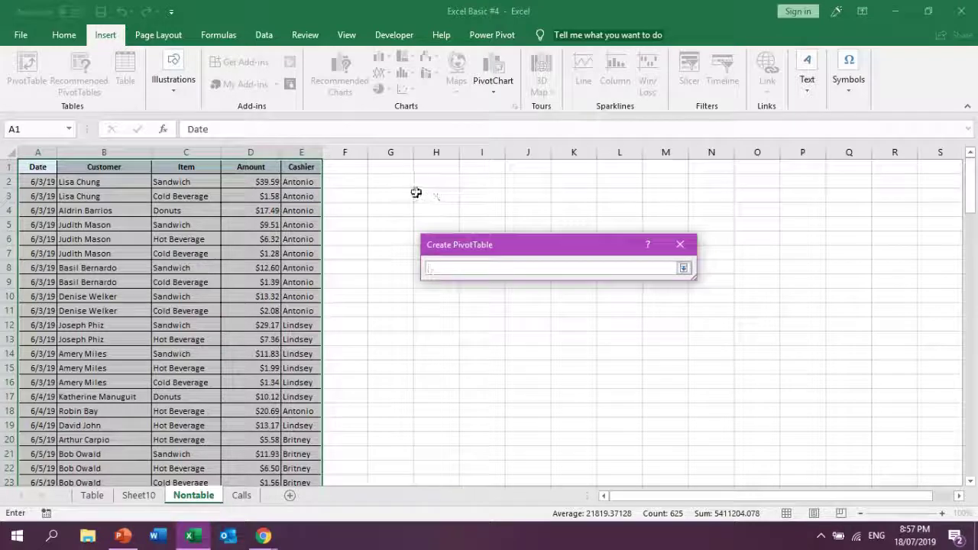
pyautogui.click(490, 184)
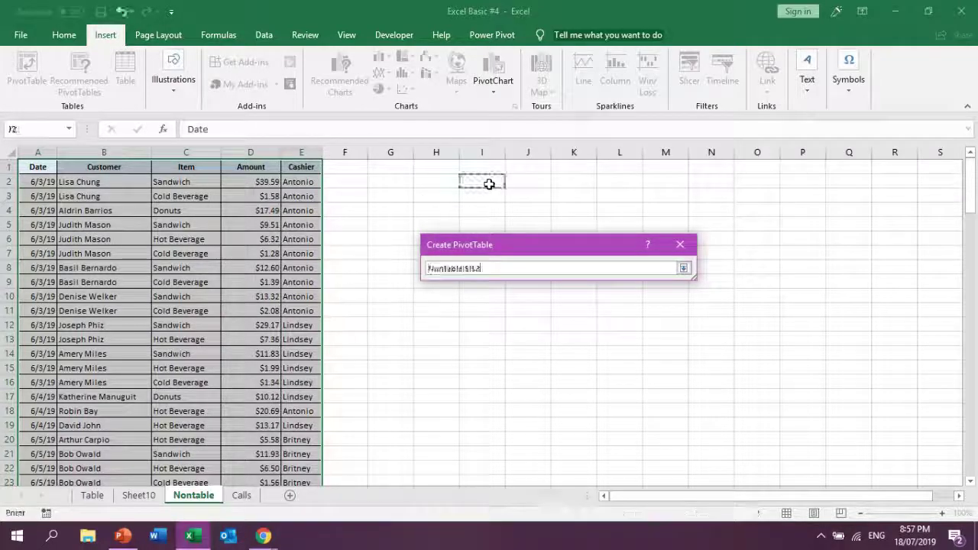
pyautogui.click(683, 269)
pyautogui.click(605, 467)
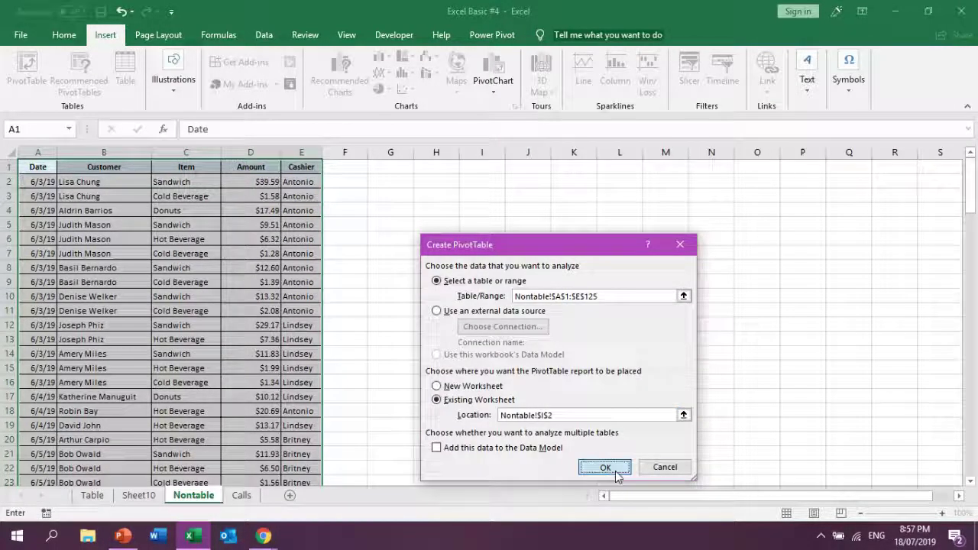
pyautogui.click(547, 283)
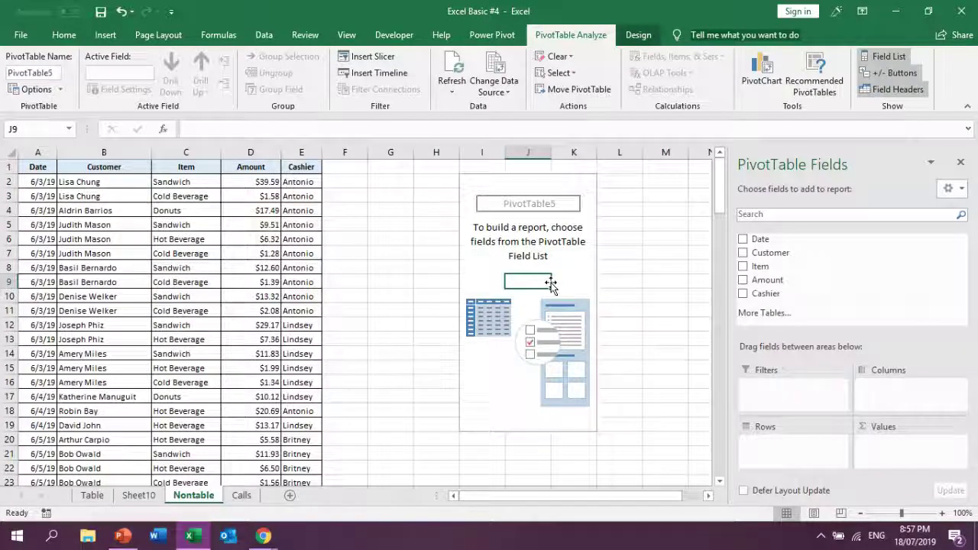
# - Select all of Table5 on the Table sheet and summarize it with a PivotTable
pyautogui.click(94, 497)
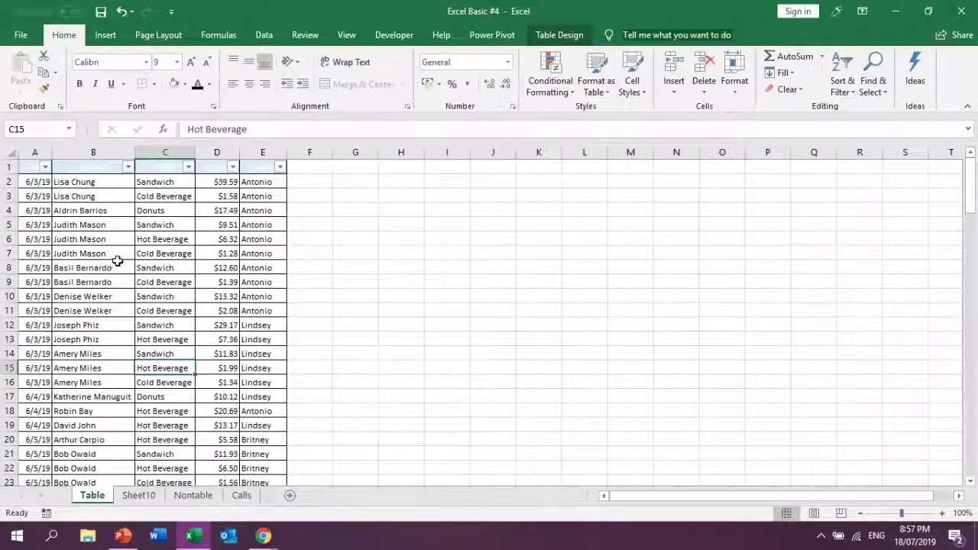
pyautogui.click(106, 267)
pyautogui.click(31, 170)
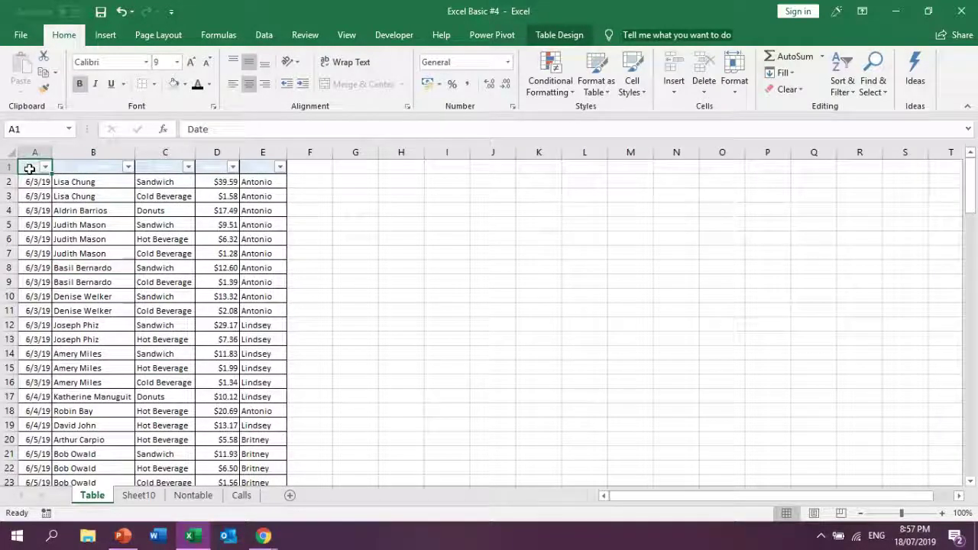
pyautogui.hotkey('ctrl', 'shift', 'Right')
pyautogui.hotkey('ctrl', 'shift', 'Down')
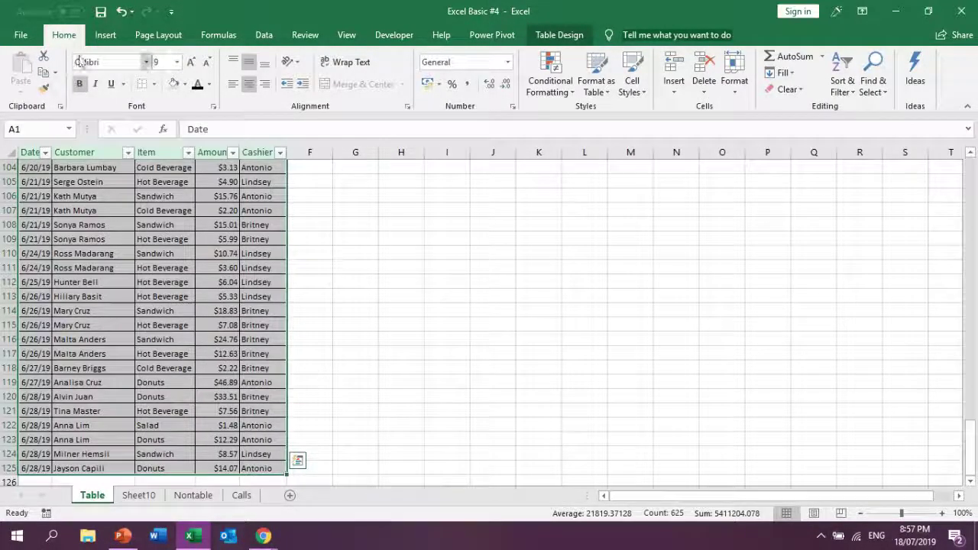
pyautogui.click(104, 35)
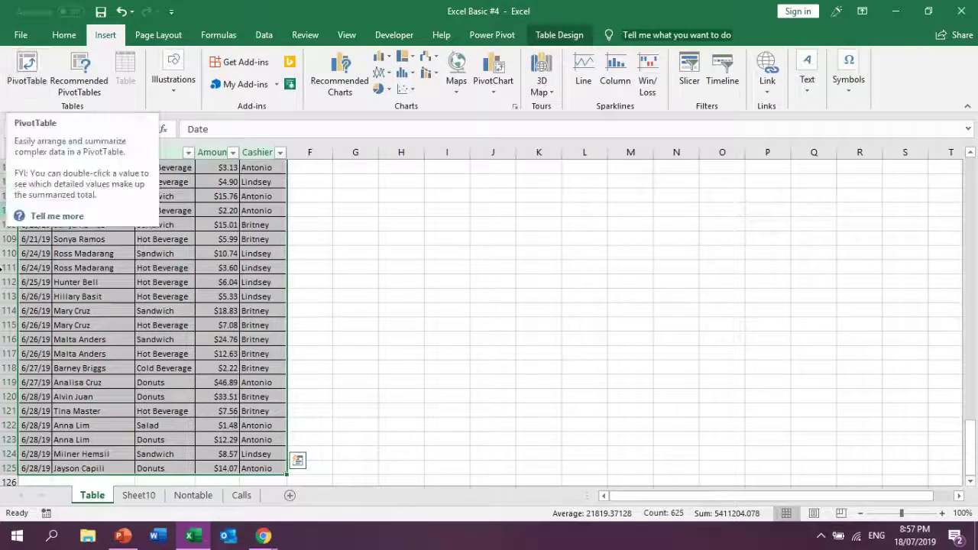
pyautogui.click(556, 37)
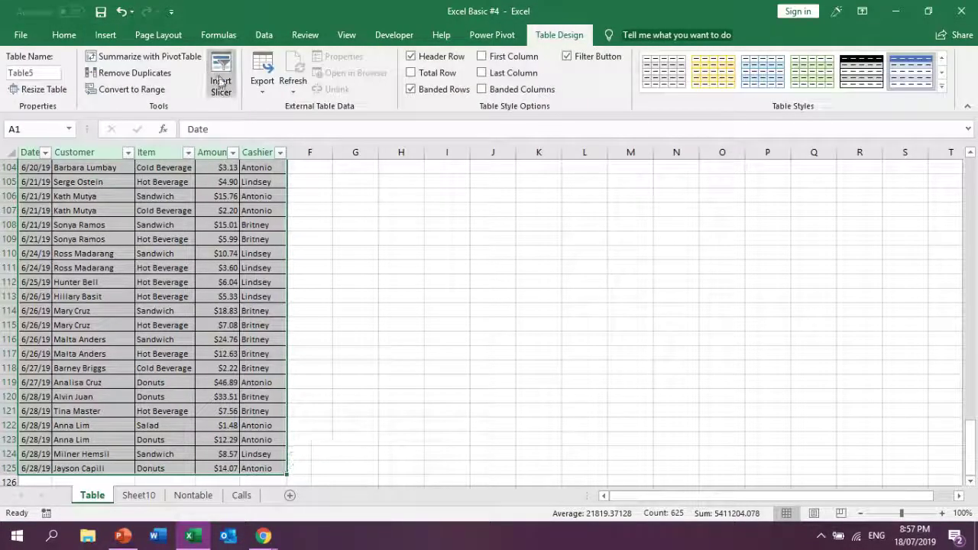
pyautogui.click(134, 63)
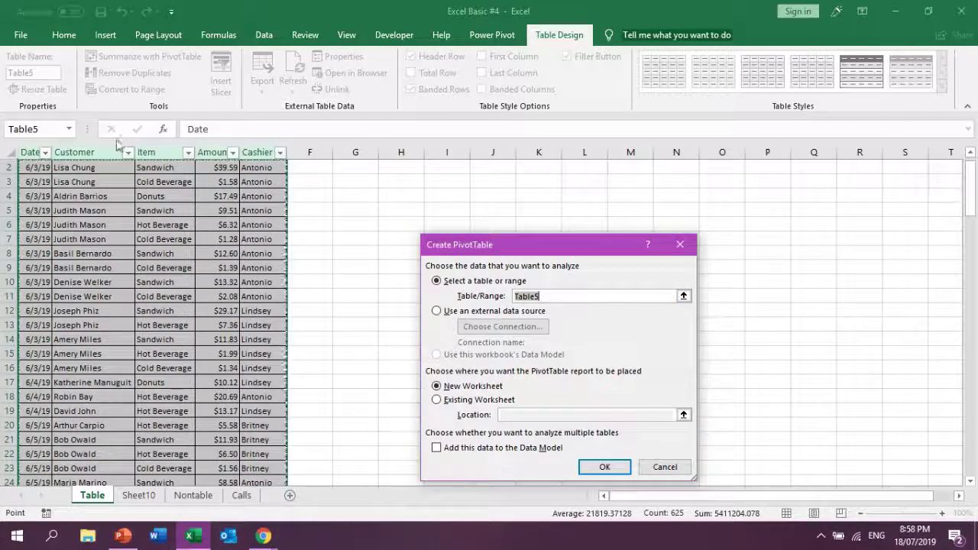
# - Place the Table5 PivotTable on the existing Table sheet at cell H3
pyautogui.click(445, 403)
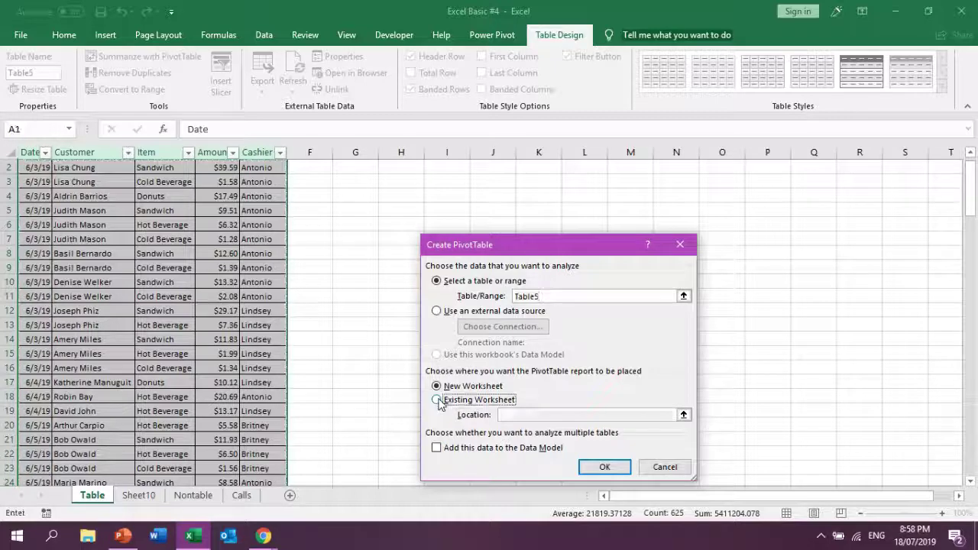
pyautogui.click(684, 414)
pyautogui.click(396, 182)
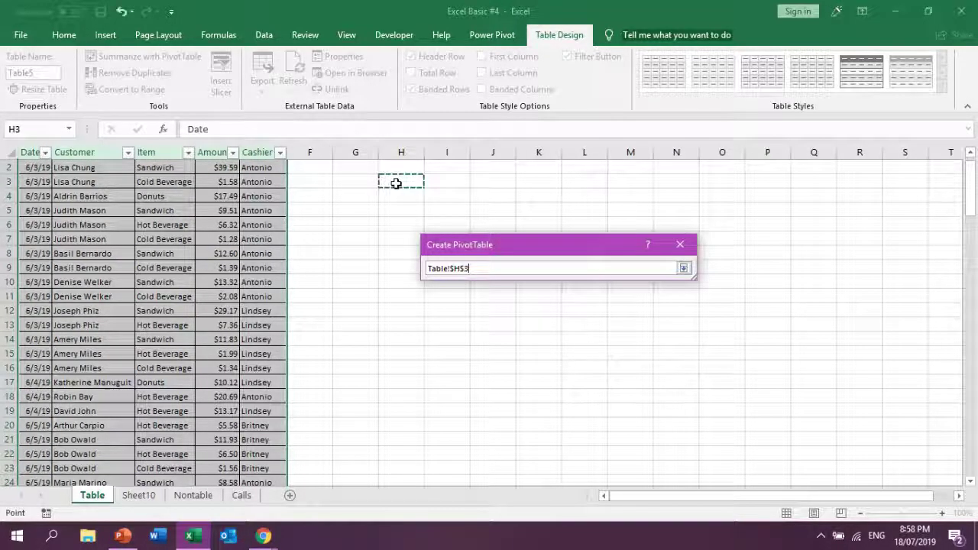
pyautogui.click(684, 268)
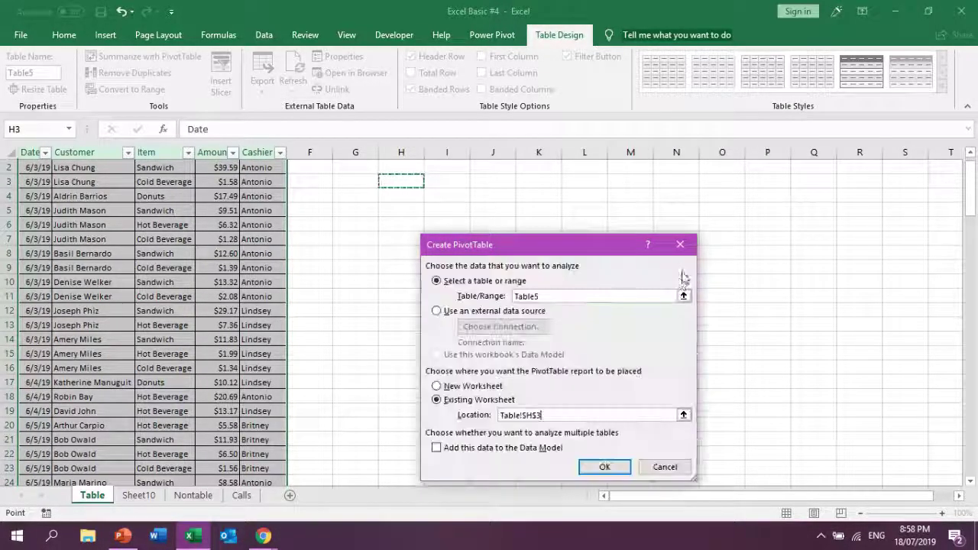
pyautogui.click(604, 465)
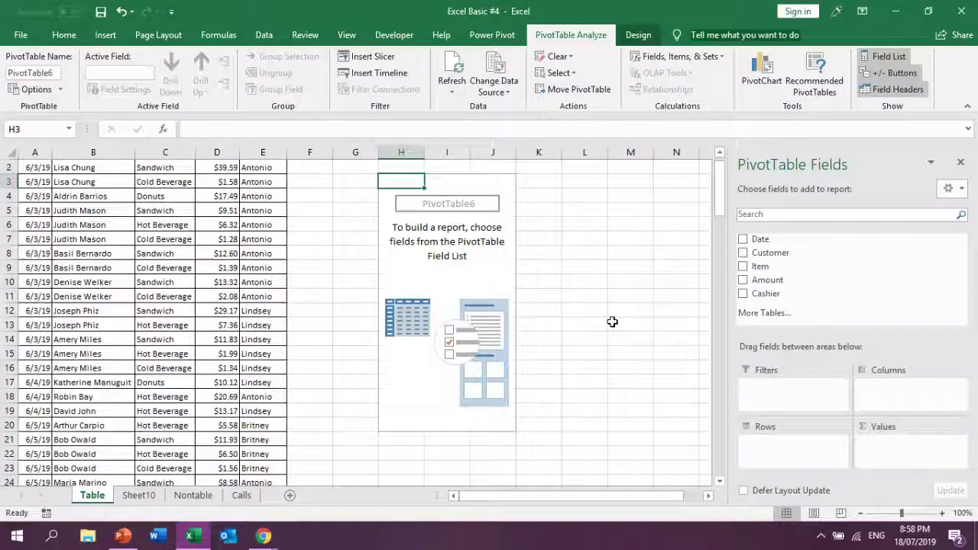
pyautogui.press('Down')
pyautogui.press('Down')
pyautogui.press('Down')
pyautogui.press('Down')
pyautogui.press('Down')
pyautogui.press('Down')
pyautogui.press('Down')
pyautogui.press('Right')
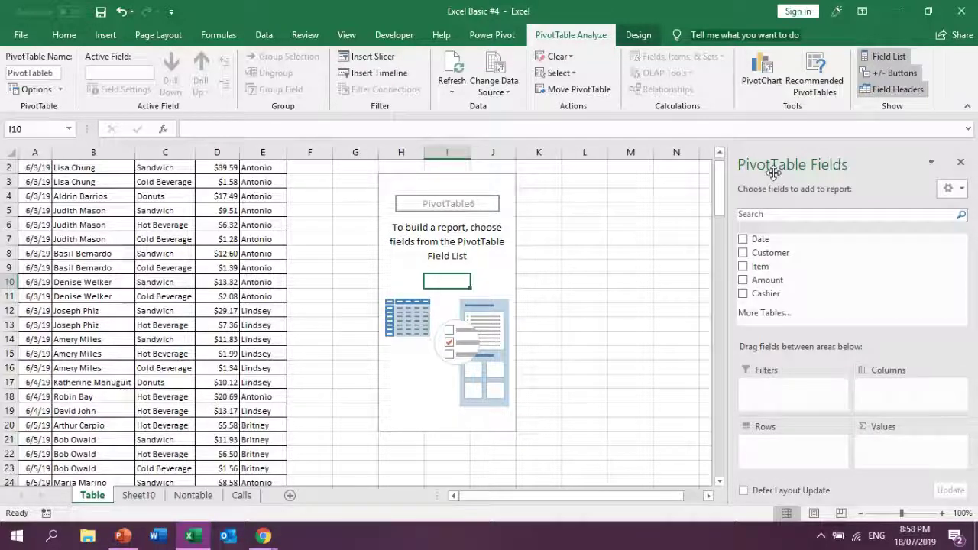
# - Fill the table's header row A1:E1 with black
pyautogui.click(59, 234)
pyautogui.scroll(1, 59, 234)
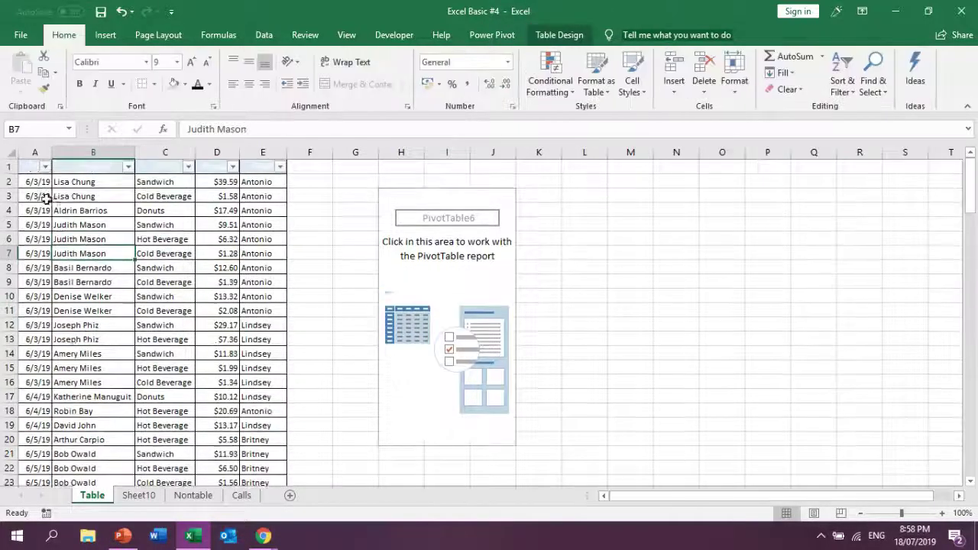
pyautogui.moveTo(29, 167); pyautogui.dragTo(263, 167)
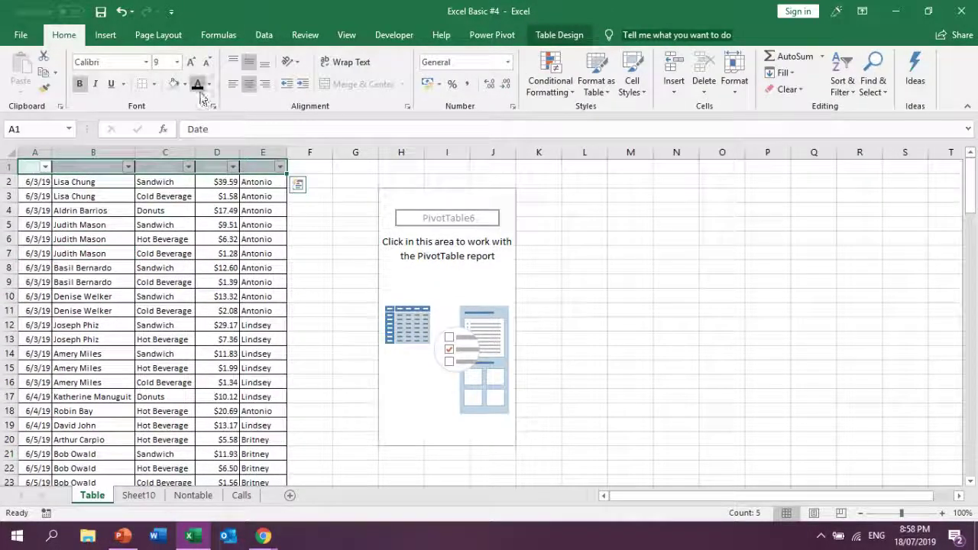
pyautogui.click(219, 229)
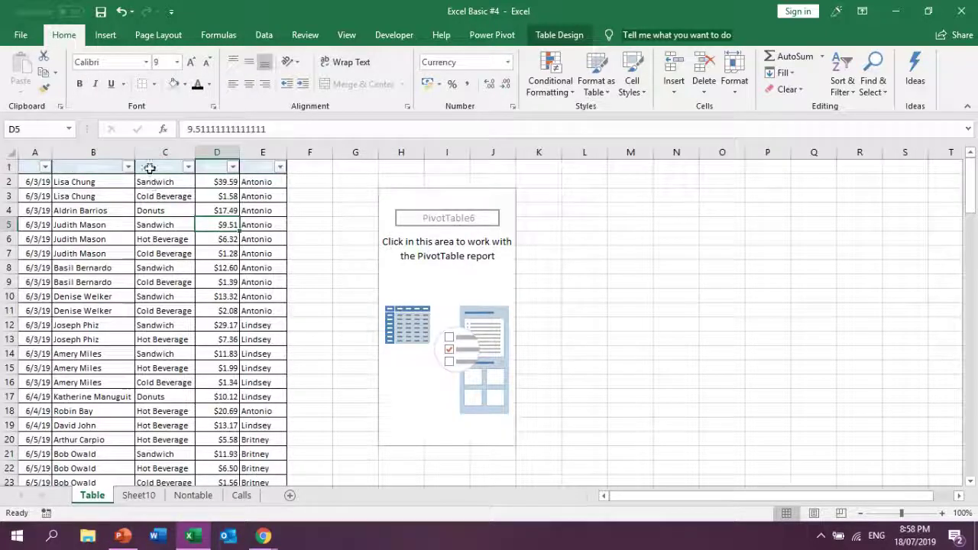
pyautogui.click(27, 170)
pyautogui.moveTo(27, 169); pyautogui.dragTo(247, 165)
pyautogui.click(185, 84)
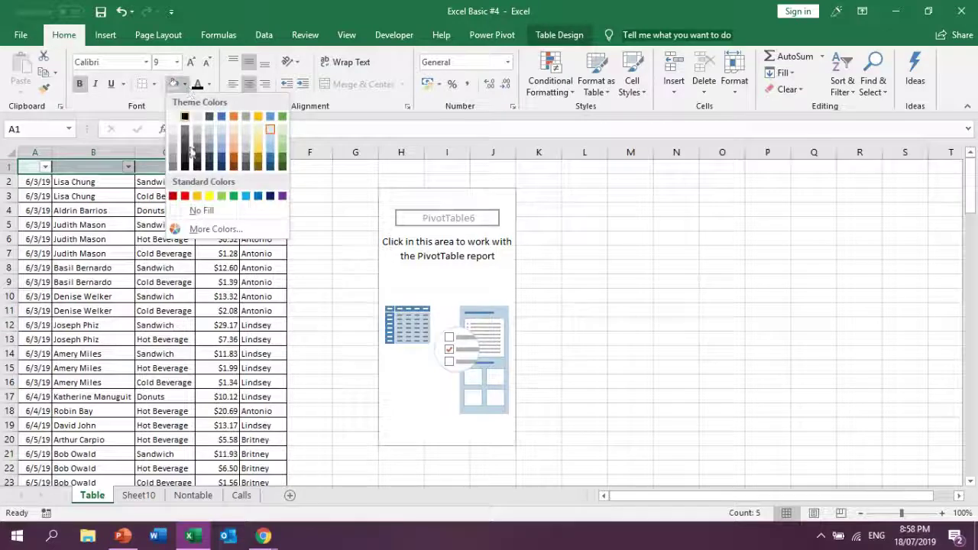
pyautogui.click(184, 116)
# - Select inside the empty PivotTable6 to bring up its field list
pyautogui.click(274, 297)
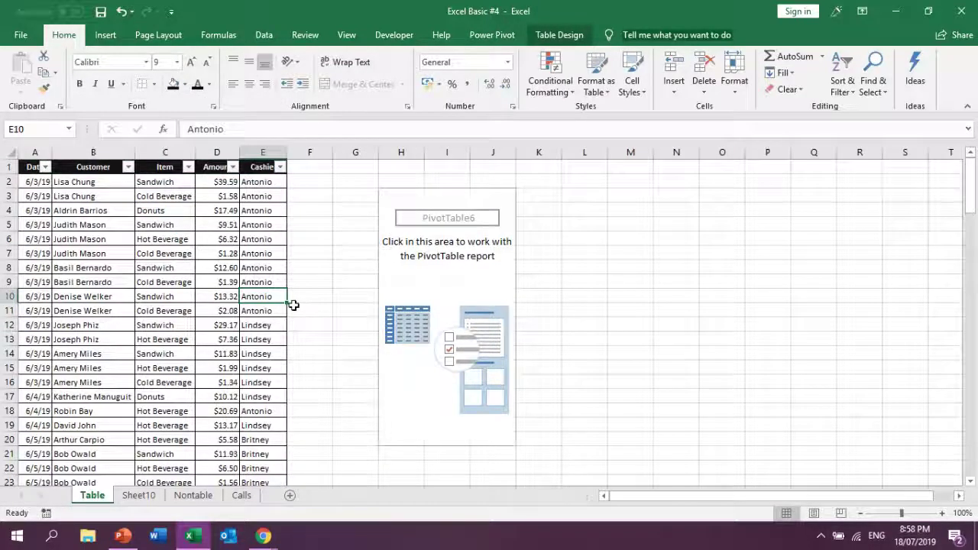
pyautogui.click(244, 225)
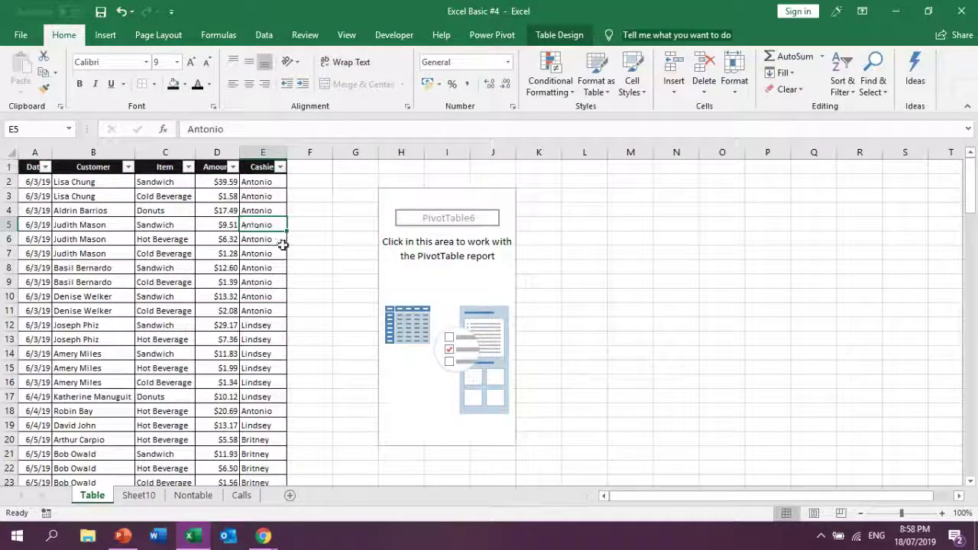
pyautogui.click(416, 282)
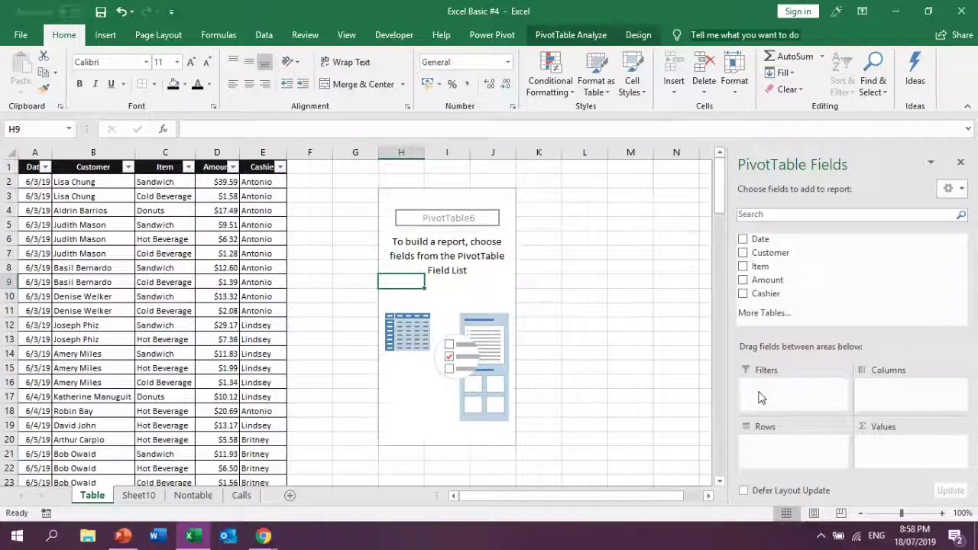
# - Put Date in Filters, Item in Rows and Cashier in Columns of PivotTable6
pyautogui.moveTo(760, 239); pyautogui.dragTo(795, 396)
pyautogui.click(433, 167)
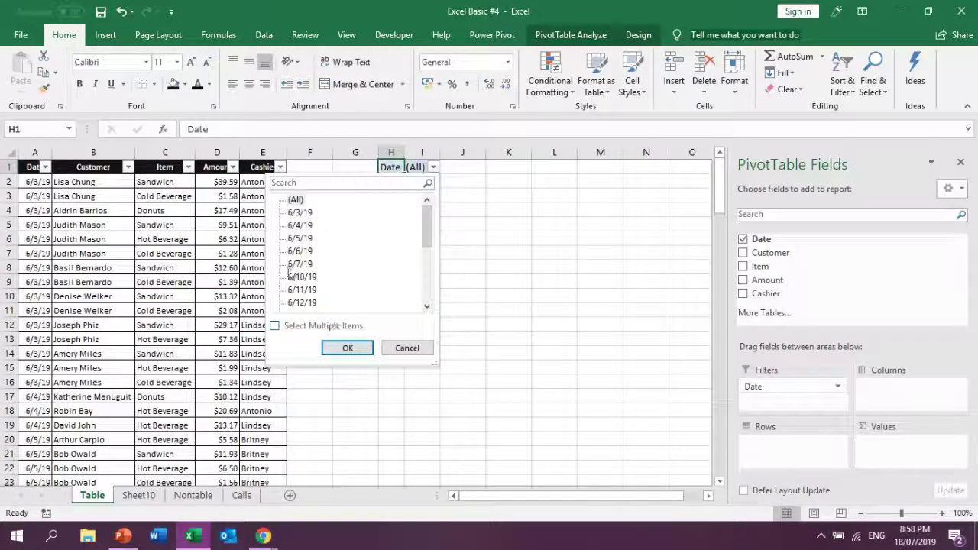
pyautogui.click(641, 333)
pyautogui.moveTo(394, 249); pyautogui.dragTo(468, 253)
pyautogui.moveTo(388, 267); pyautogui.dragTo(520, 267)
pyautogui.click(410, 167)
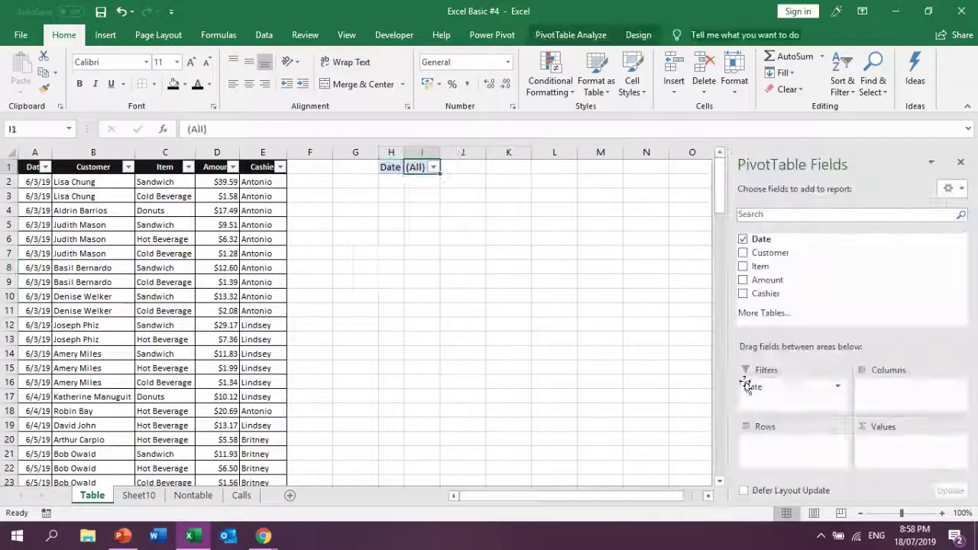
pyautogui.moveTo(761, 267); pyautogui.dragTo(774, 451)
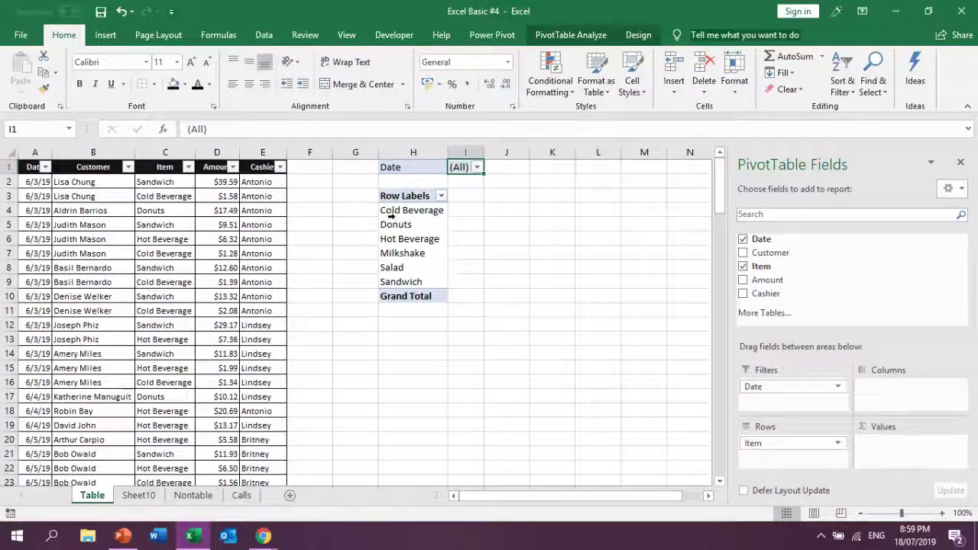
pyautogui.moveTo(780, 297); pyautogui.dragTo(879, 389)
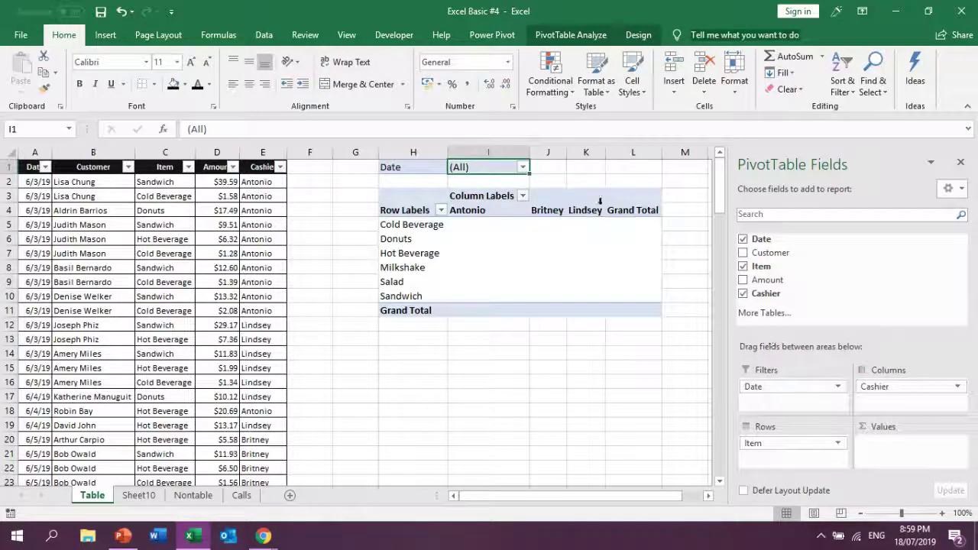
pyautogui.moveTo(497, 153); pyautogui.dragTo(646, 152)
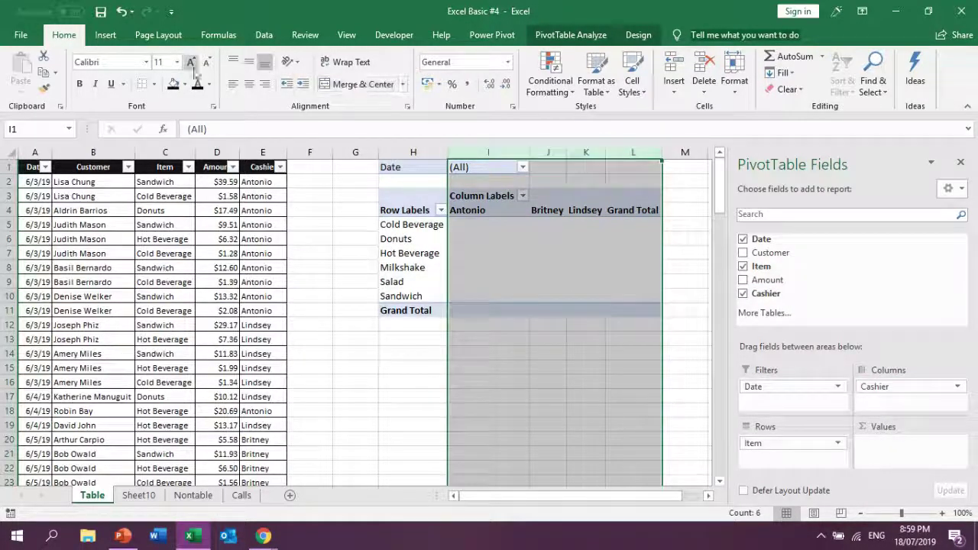
# - Centre pivot columns I:L and rename the Column Labels heading to 'Cashier'
pyautogui.click(248, 84)
pyautogui.click(310, 297)
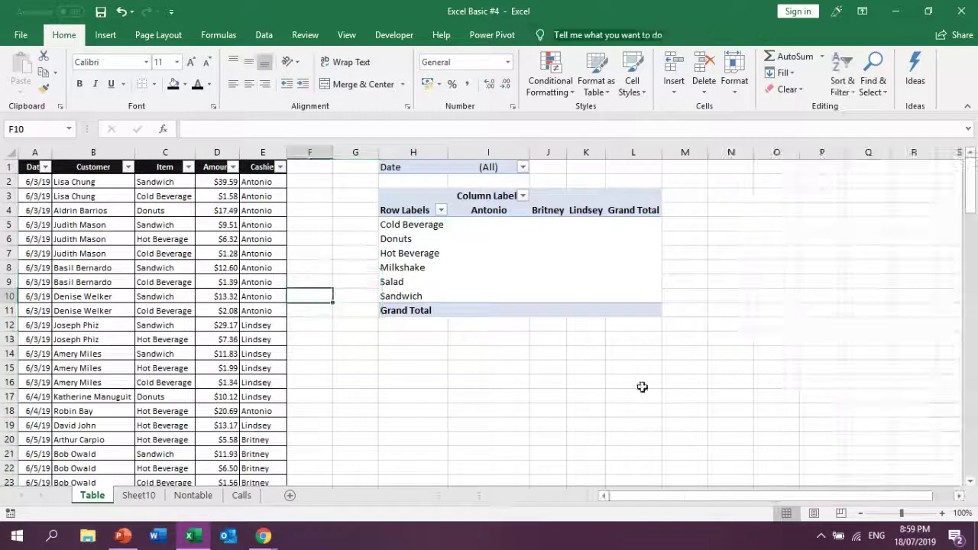
pyautogui.click(458, 196)
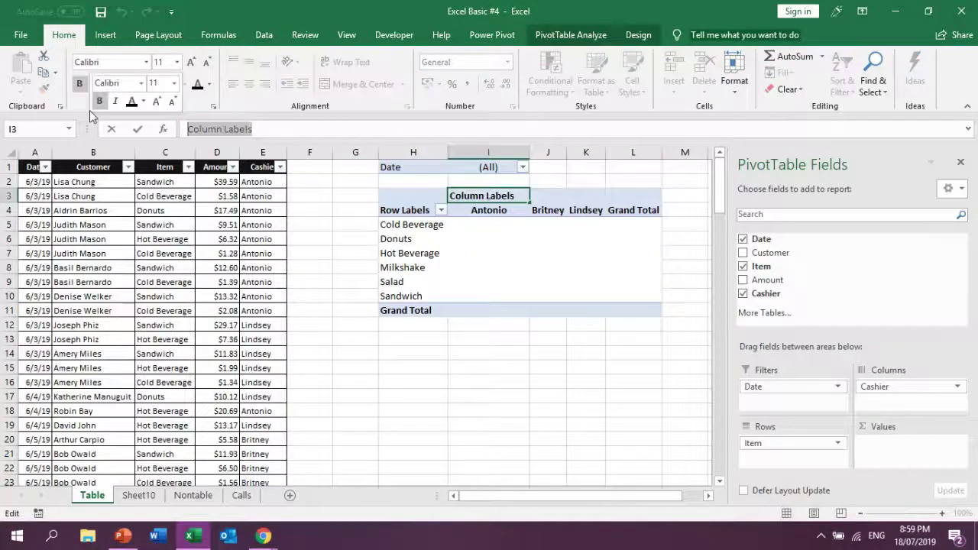
pyautogui.write('Cashier')
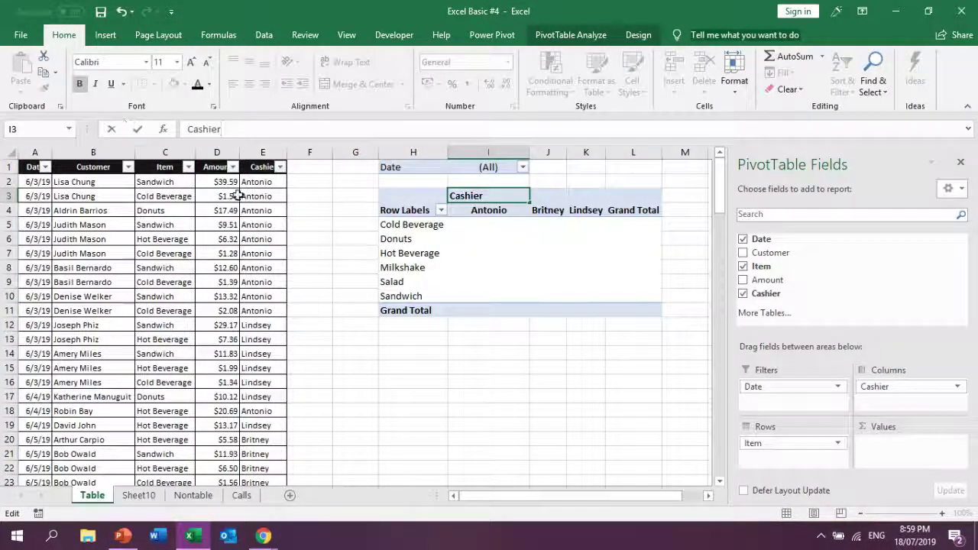
pyautogui.click(417, 207)
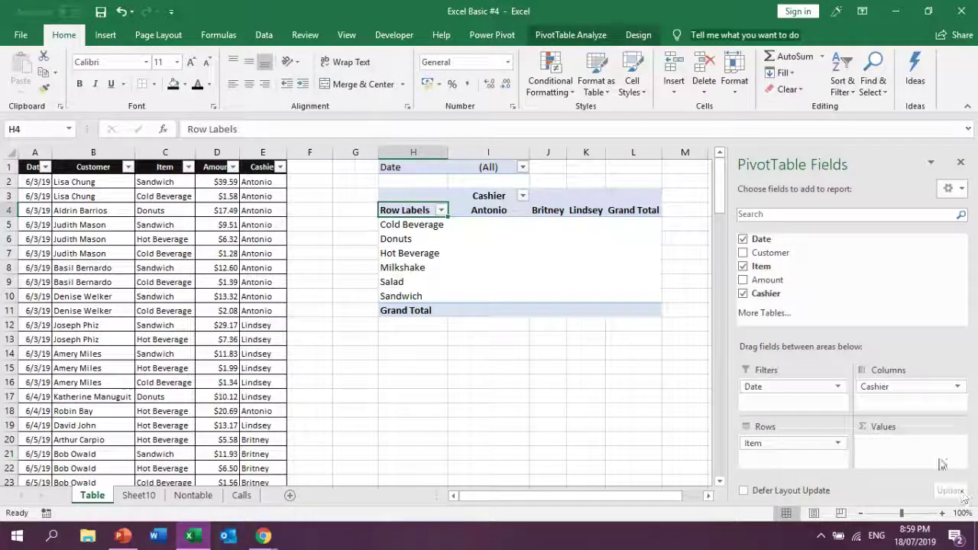
pyautogui.click(155, 183)
pyautogui.click(153, 196)
pyautogui.click(495, 267)
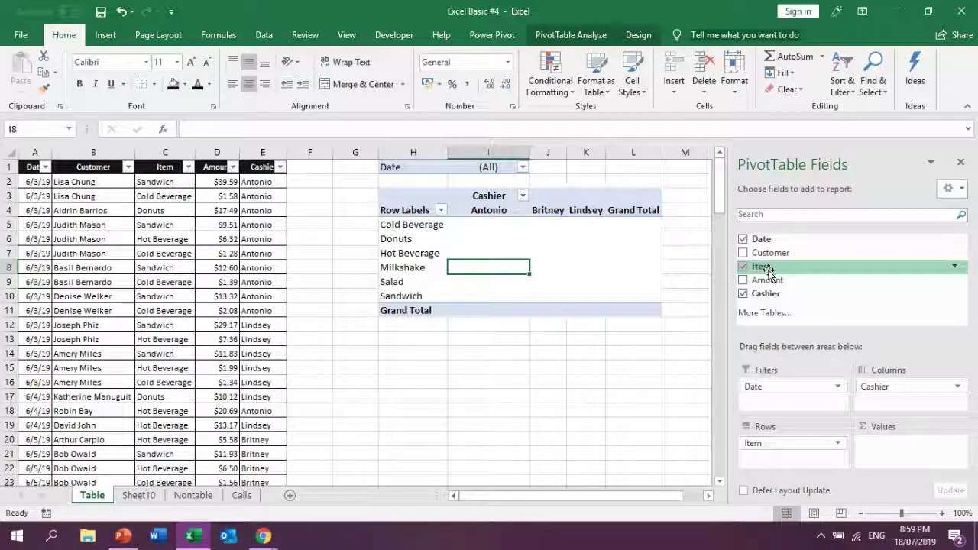
# - Count Item as the pivot's values and rename the Count of Item heading to 'Sold Items'
pyautogui.moveTo(770, 271); pyautogui.dragTo(899, 451)
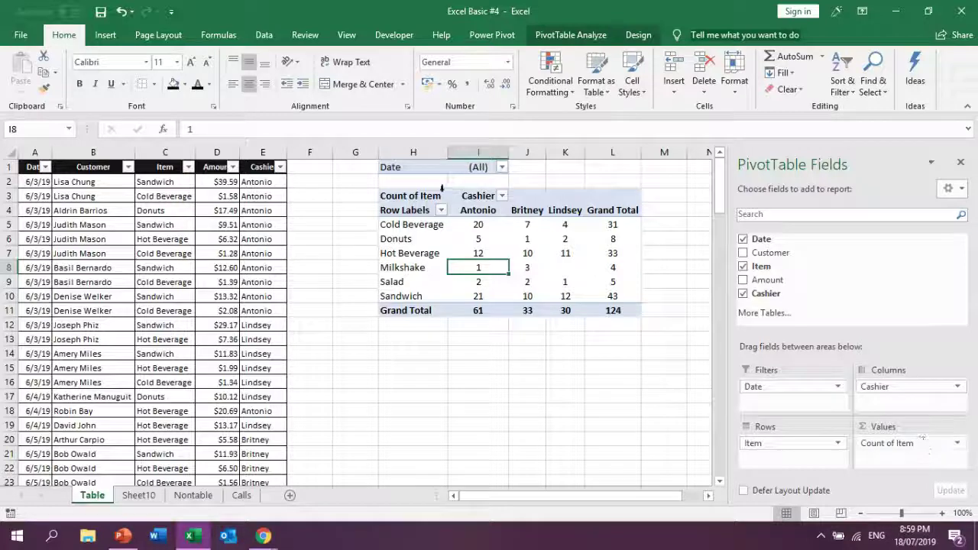
pyautogui.click(412, 197)
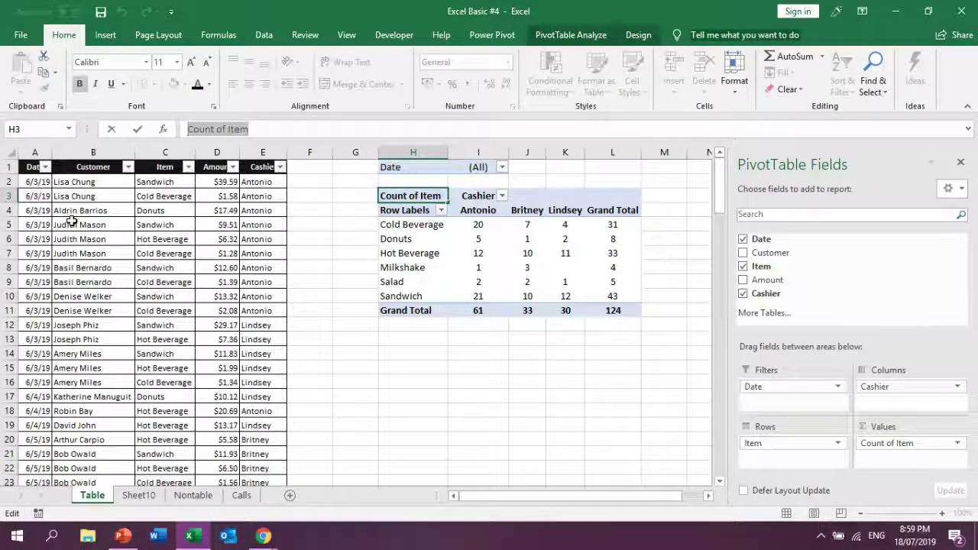
pyautogui.write('Sold Ite')
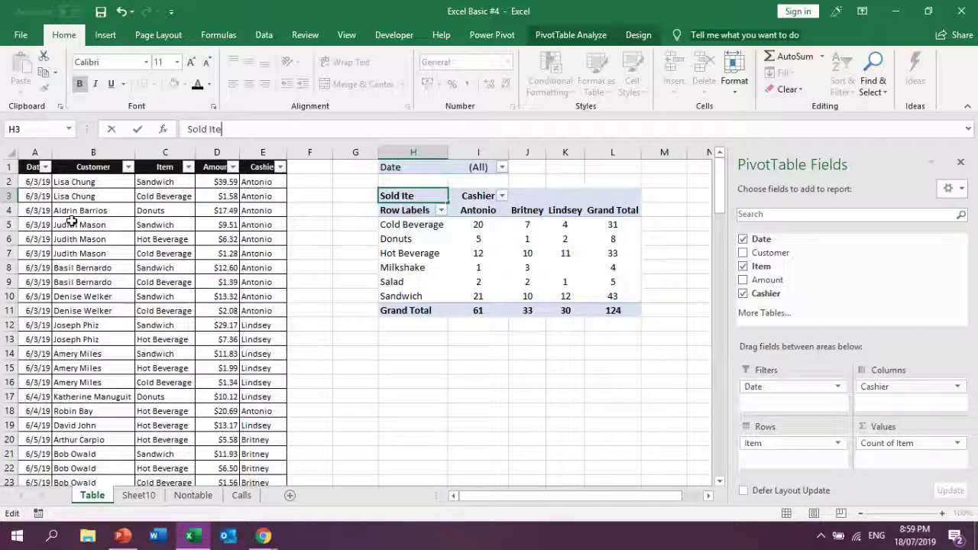
pyautogui.write('ms')
pyautogui.click(454, 393)
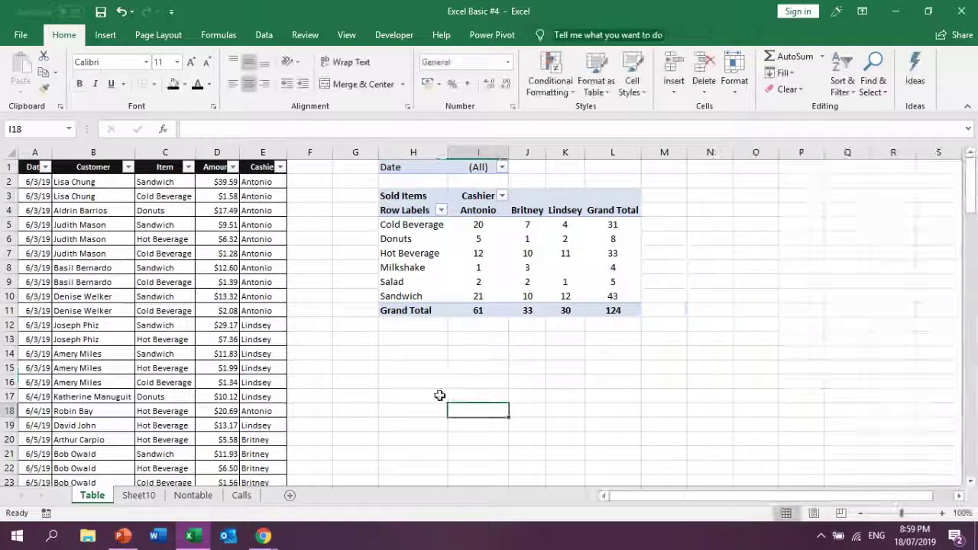
pyautogui.click(405, 272)
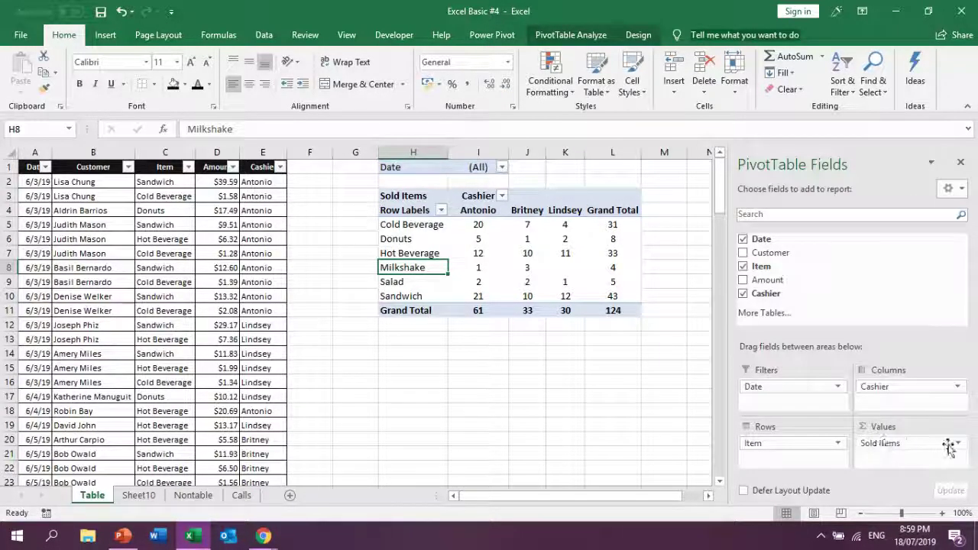
pyautogui.click(957, 443)
pyautogui.click(916, 429)
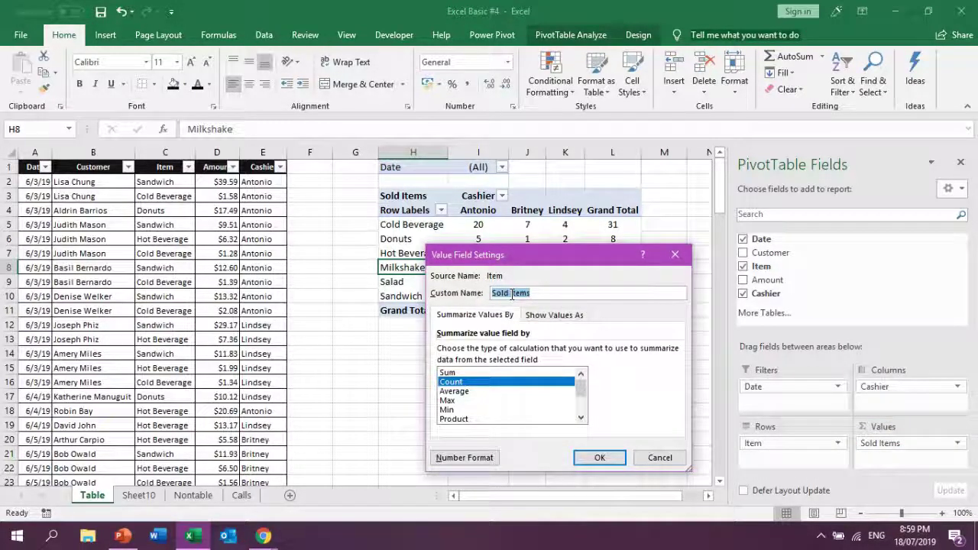
pyautogui.click(466, 458)
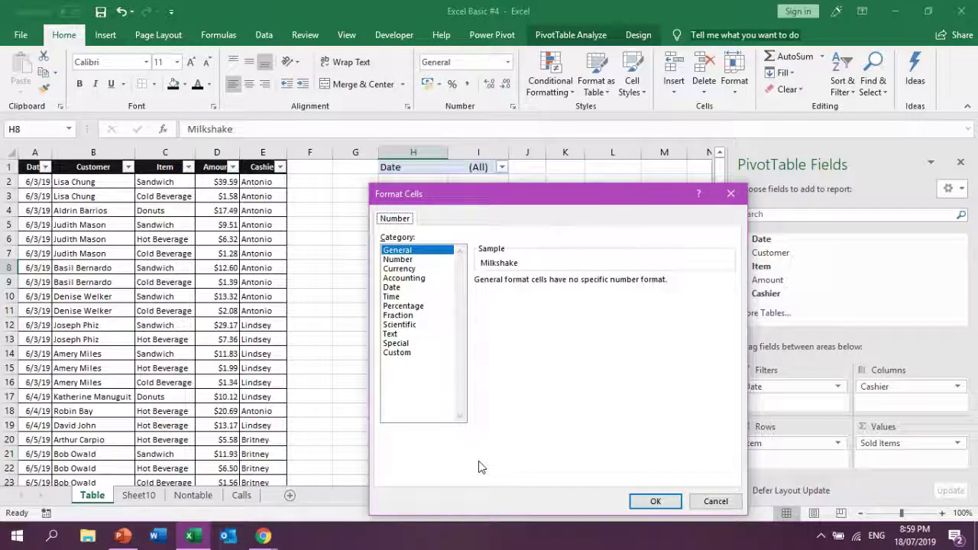
pyautogui.click(413, 269)
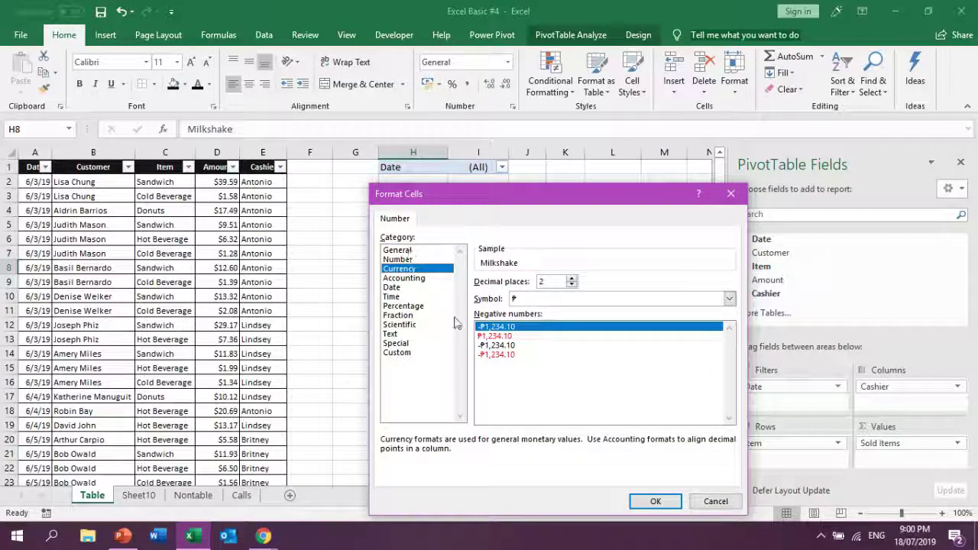
pyautogui.click(712, 502)
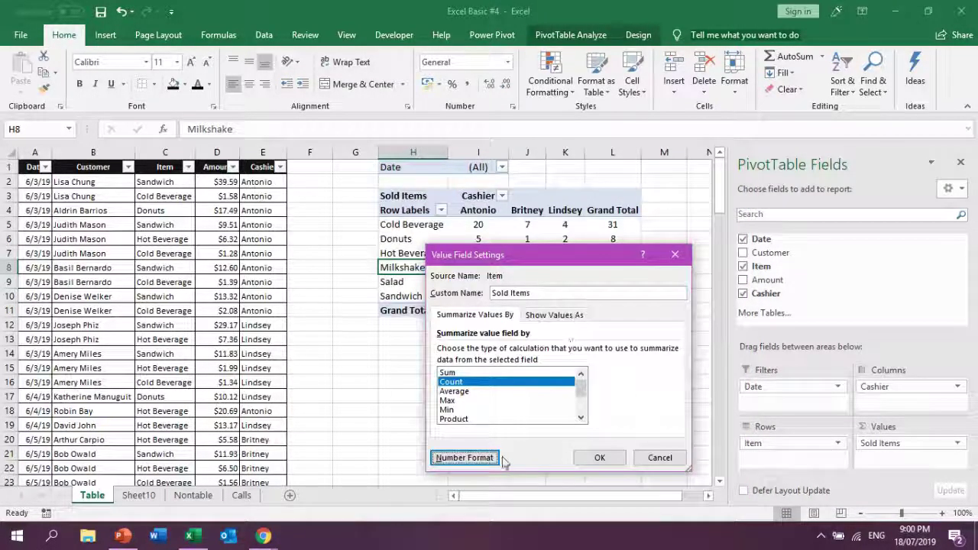
pyautogui.click(660, 458)
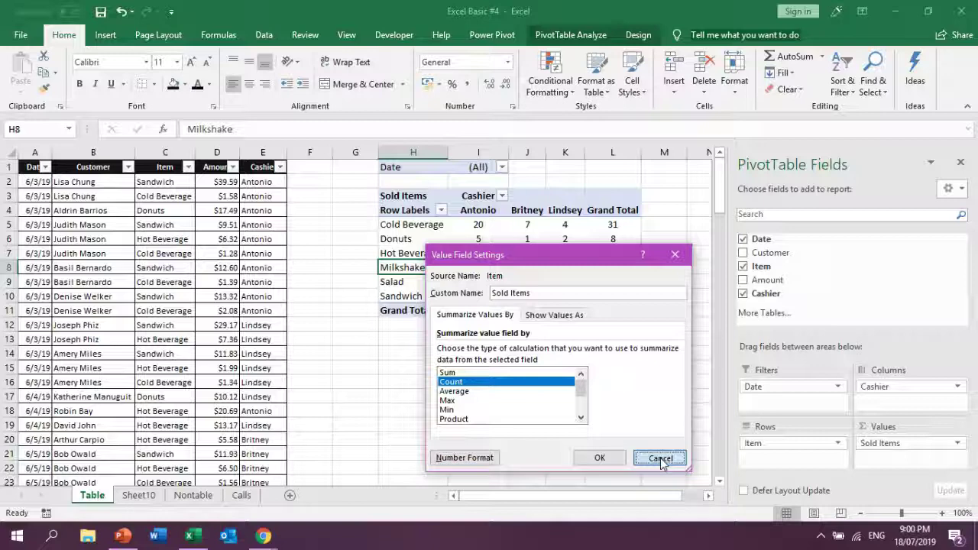
pyautogui.click(475, 281)
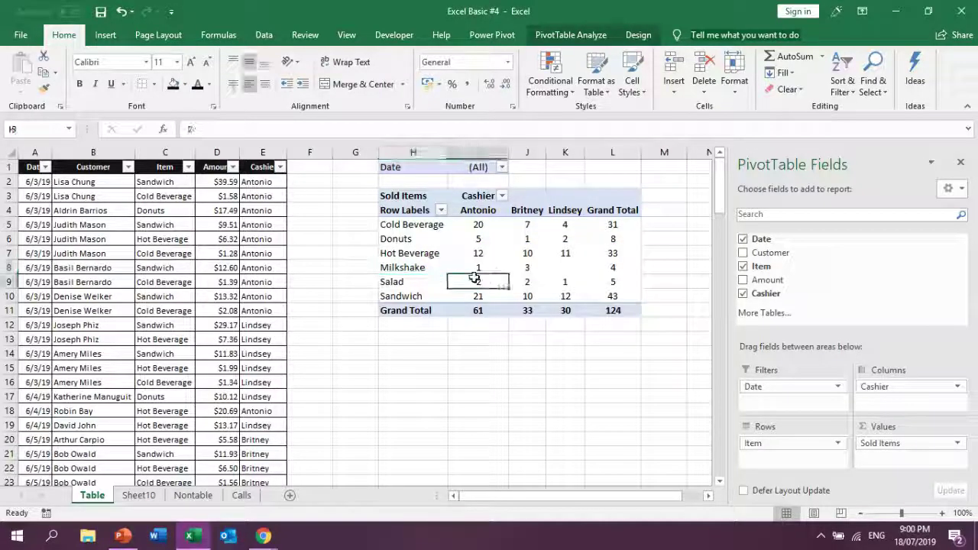
pyautogui.click(477, 228)
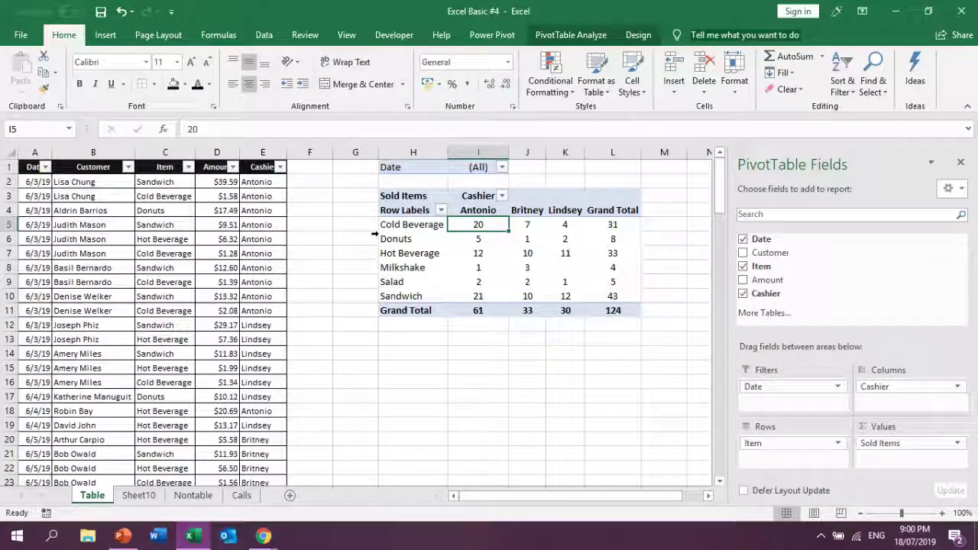
pyautogui.click(459, 393)
pyautogui.click(479, 228)
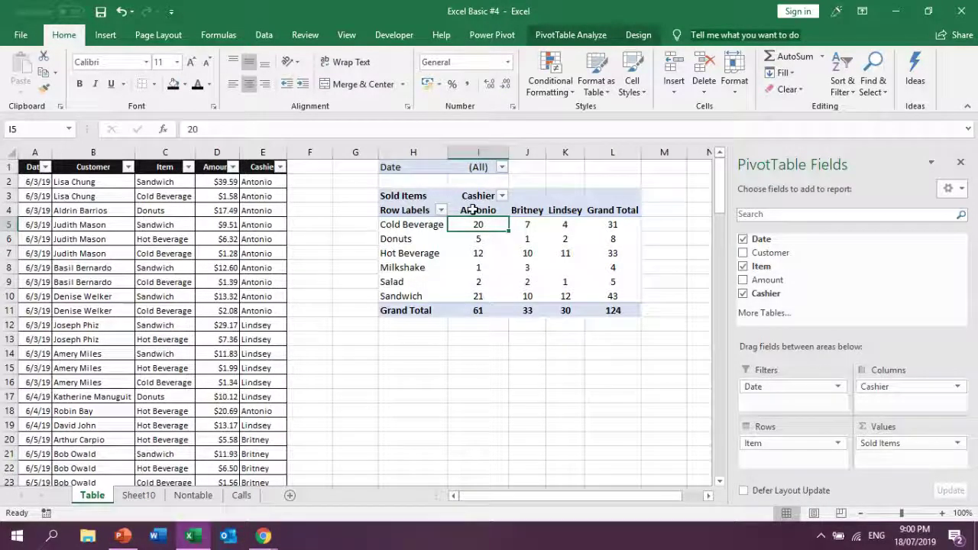
pyautogui.click(186, 168)
pyautogui.click(46, 306)
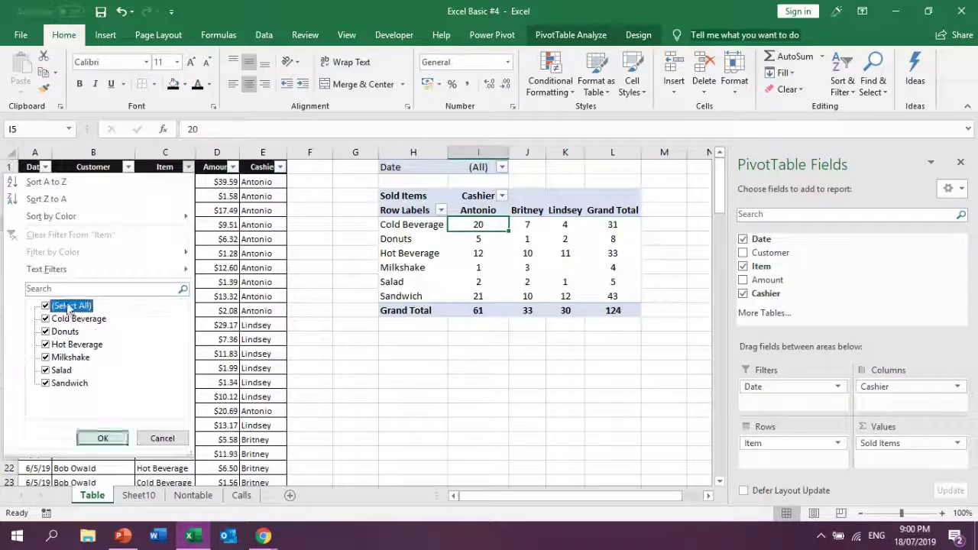
pyautogui.click(46, 319)
pyautogui.click(101, 438)
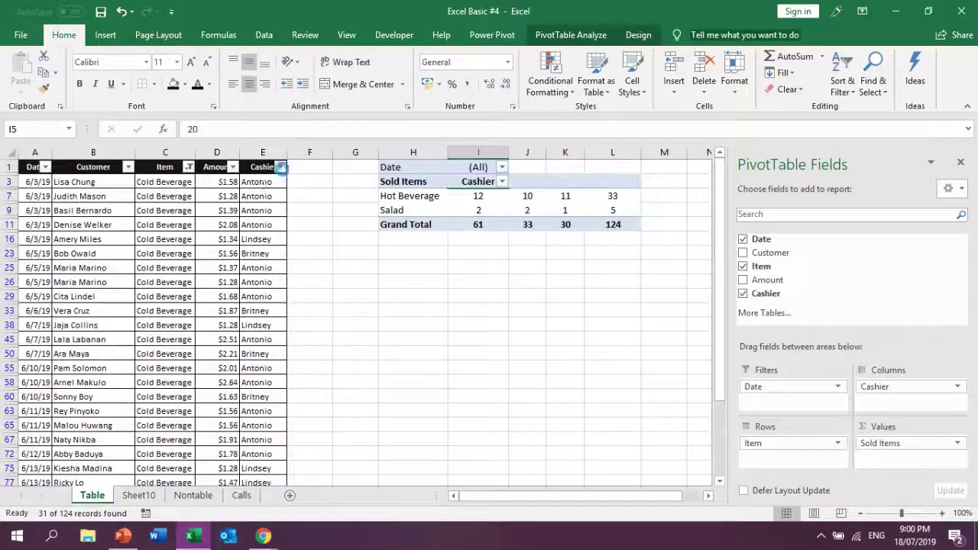
pyautogui.click(280, 167)
pyautogui.click(138, 306)
pyautogui.click(137, 319)
pyautogui.click(194, 438)
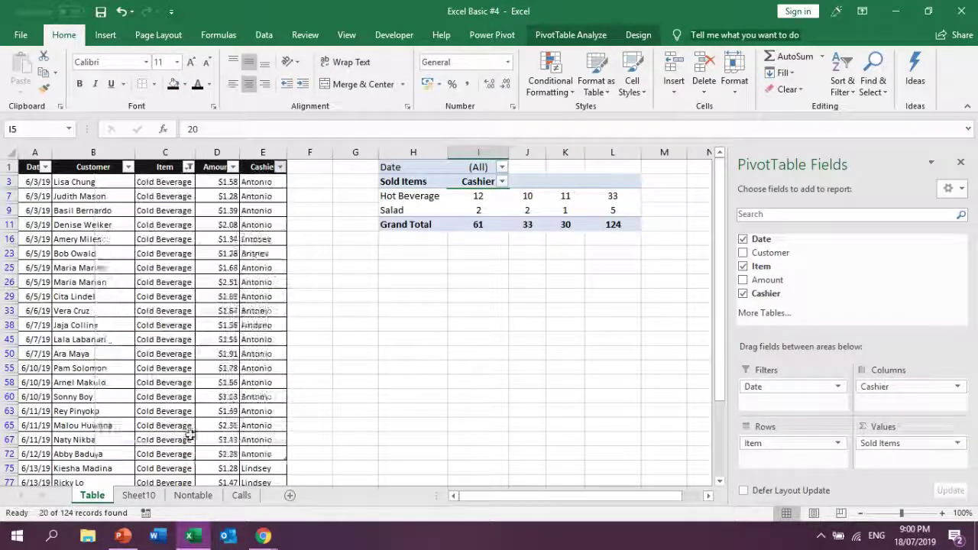
pyautogui.moveTo(252, 183); pyautogui.dragTo(258, 453)
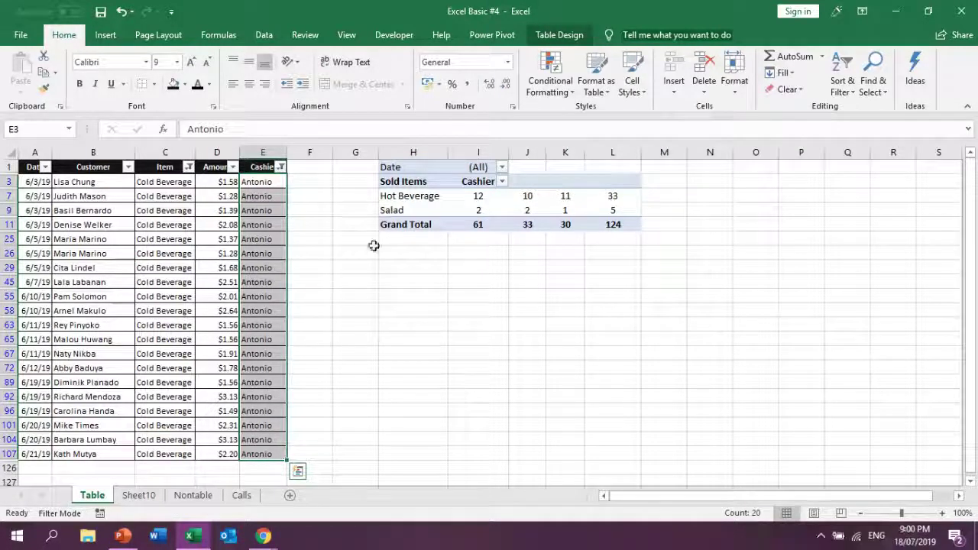
pyautogui.click(433, 218)
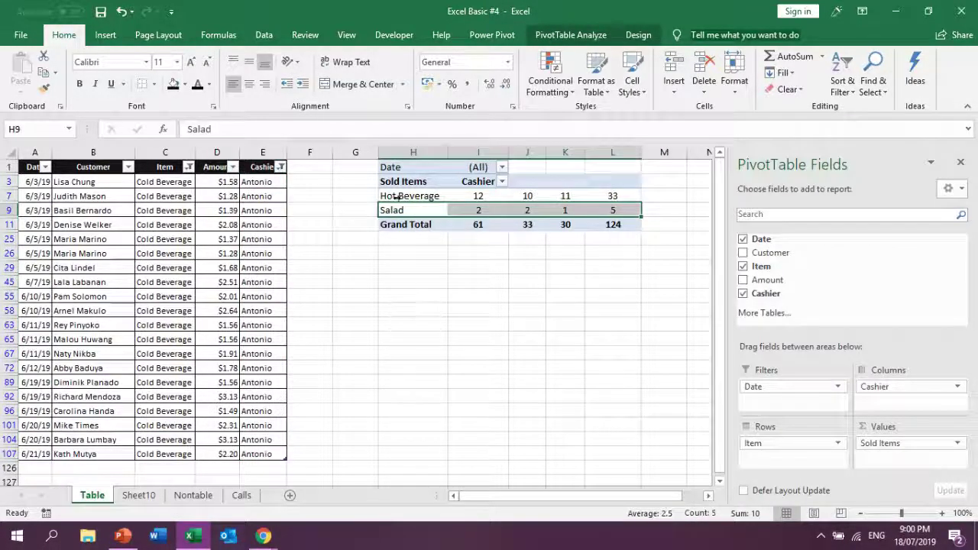
pyautogui.click(231, 240)
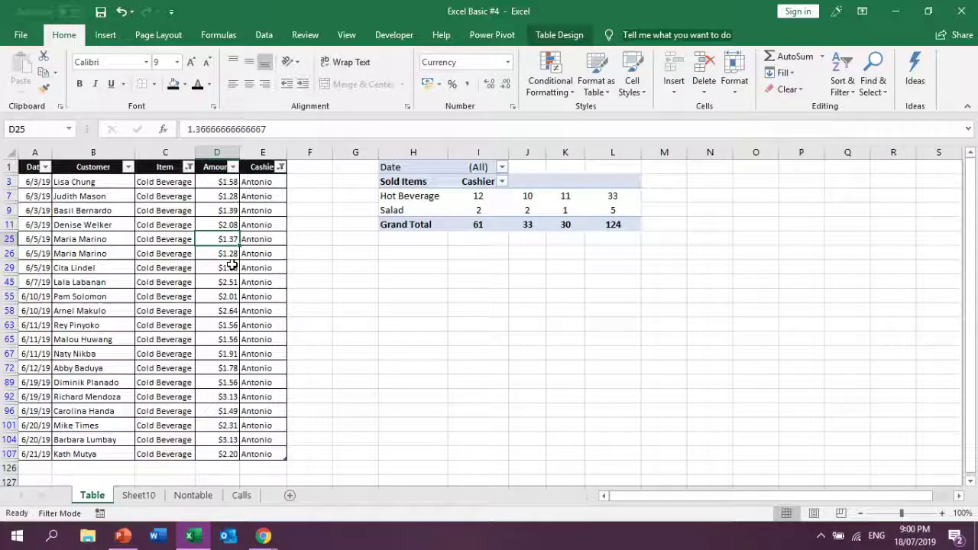
pyautogui.press('alt')
pyautogui.press('o')
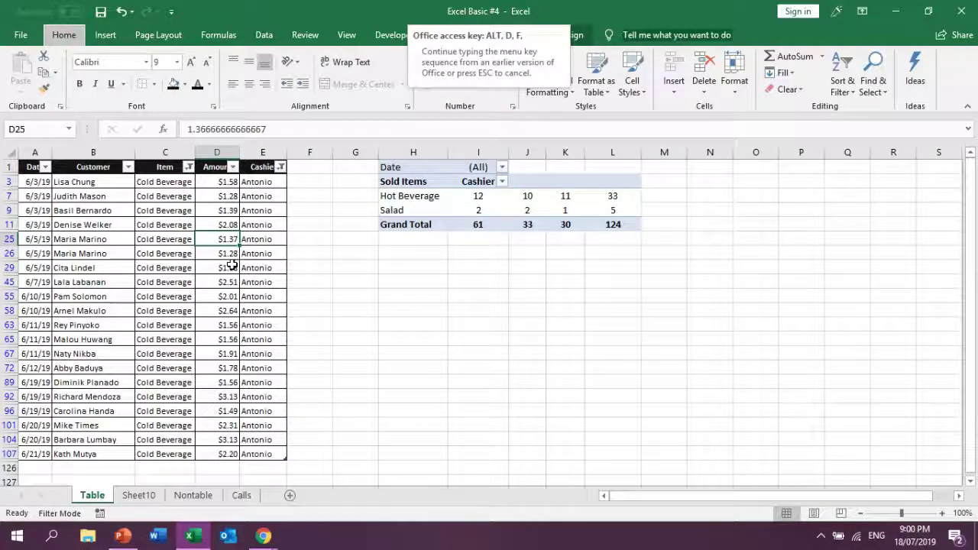
pyautogui.press('c')
pyautogui.press('a')
# - Delete the empty Sheet10, confirming the deletion, and go back to the Table sheet
pyautogui.click(443, 362)
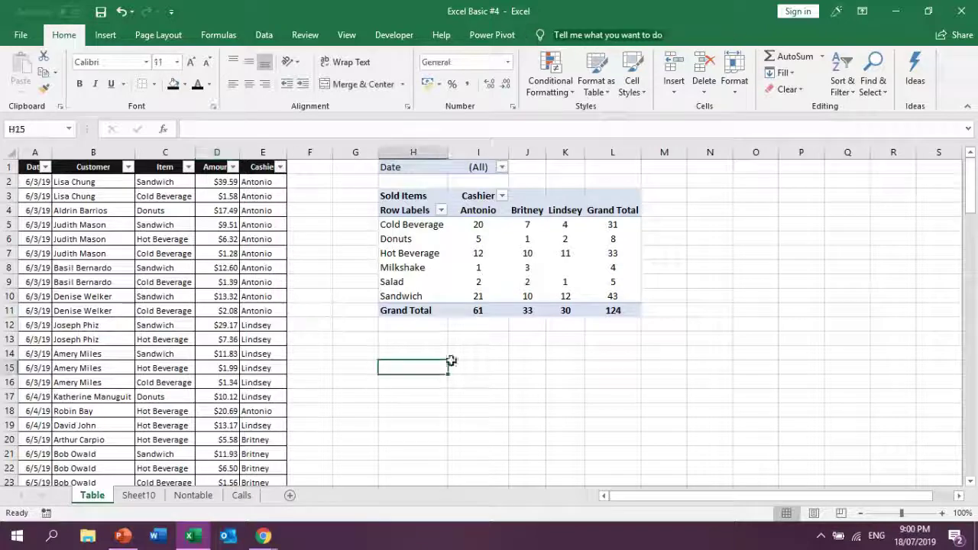
pyautogui.click(477, 240)
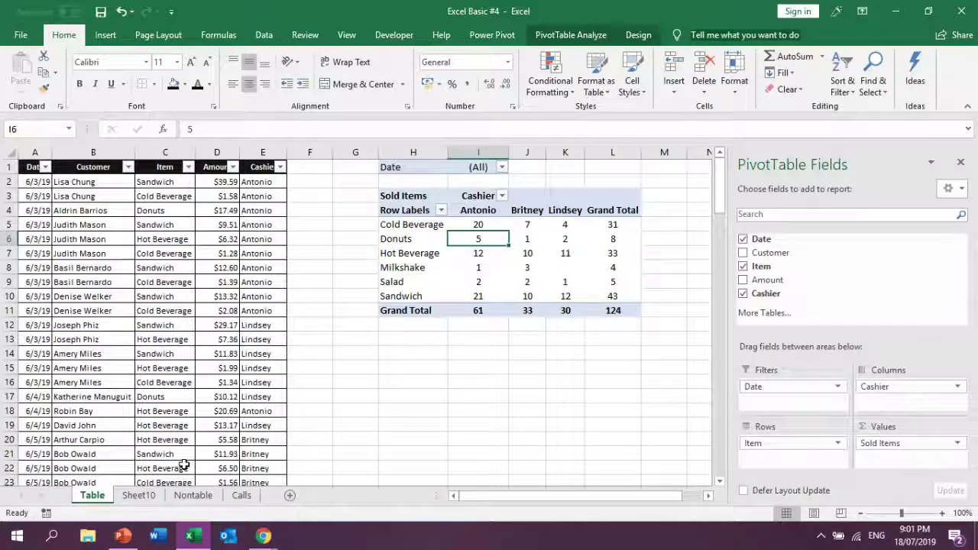
pyautogui.click(194, 497)
pyautogui.click(138, 495)
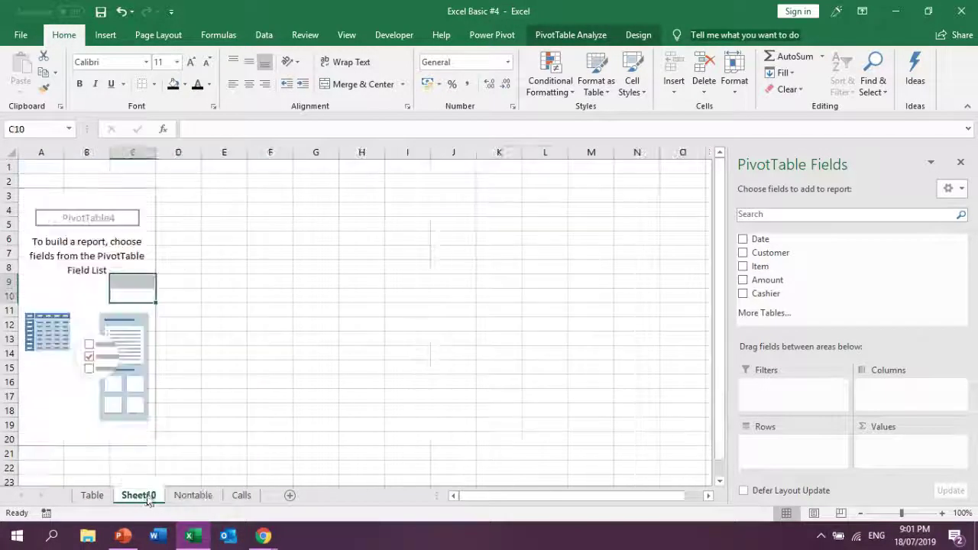
pyautogui.rightClick(138, 495)
pyautogui.click(213, 351)
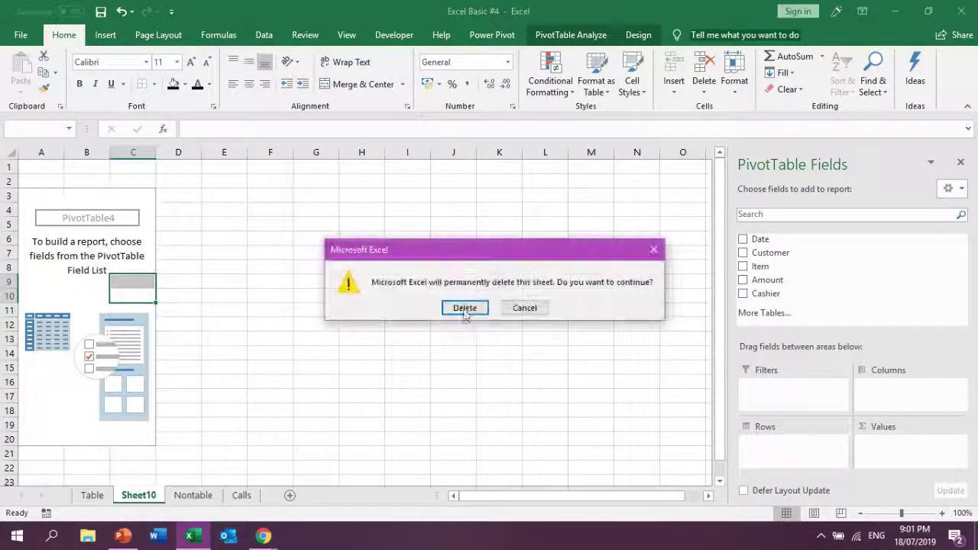
pyautogui.click(466, 310)
pyautogui.click(93, 495)
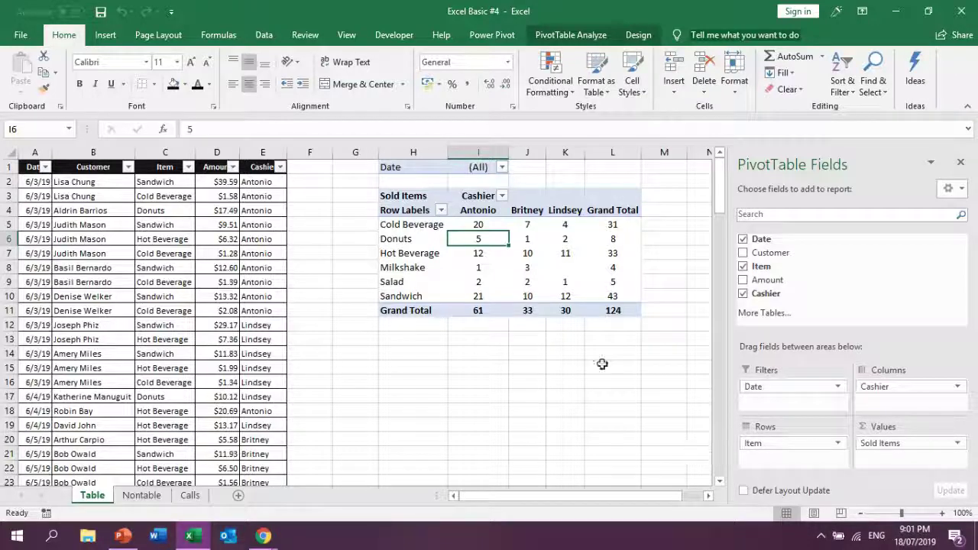
# - Build the Nontable pivot with a Date filter, Item rows, Cashier columns and Count of Item values
pyautogui.click(128, 497)
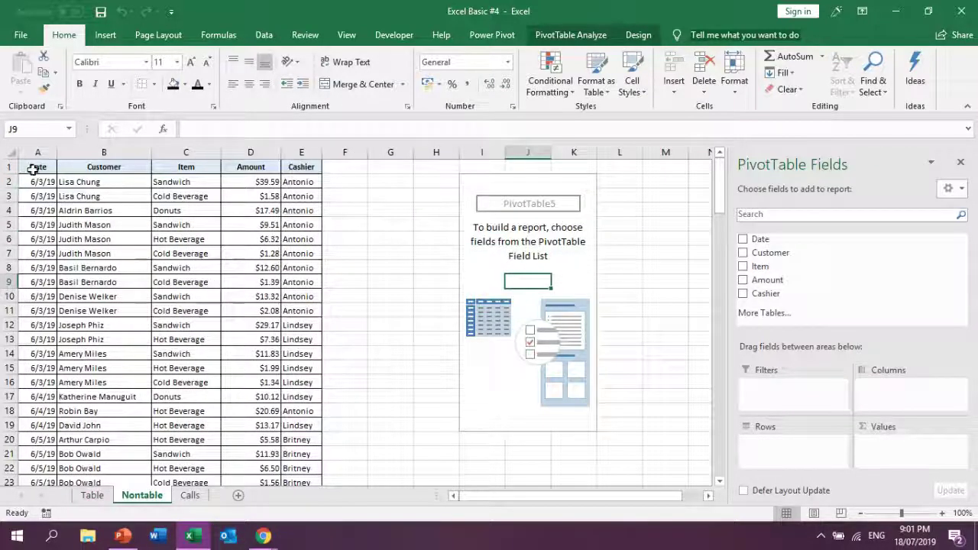
pyautogui.click(493, 267)
pyautogui.moveTo(756, 239); pyautogui.dragTo(754, 391)
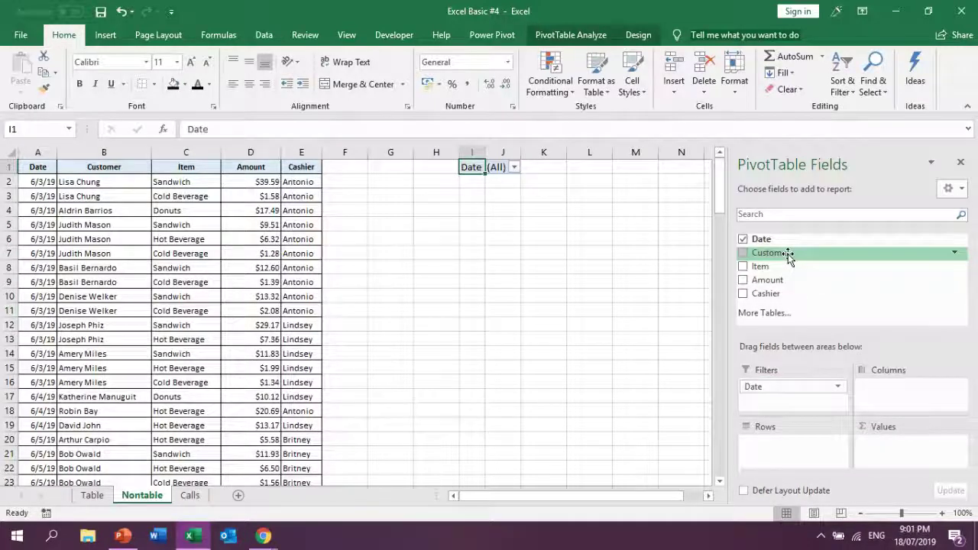
pyautogui.moveTo(787, 267); pyautogui.dragTo(792, 446)
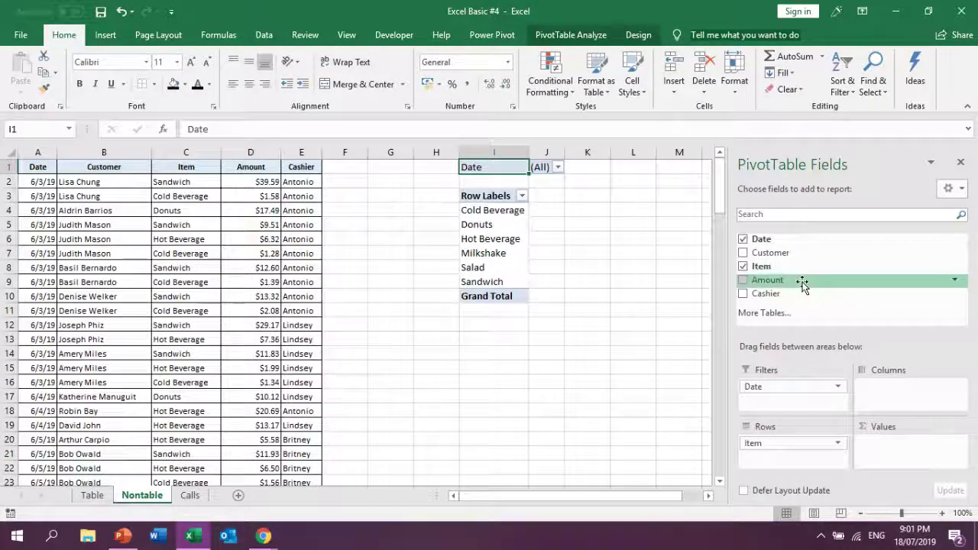
pyautogui.moveTo(788, 294); pyautogui.dragTo(879, 386)
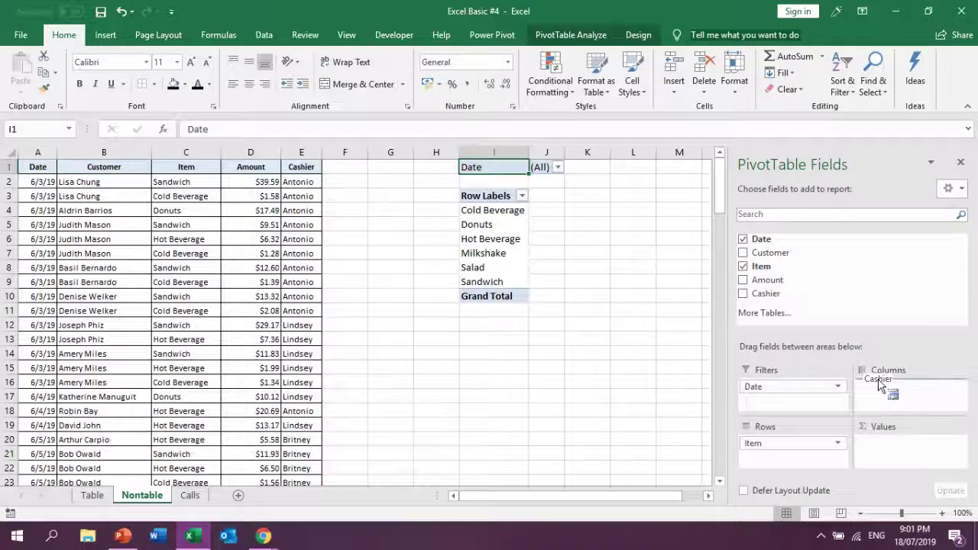
pyautogui.moveTo(799, 268); pyautogui.dragTo(908, 468)
# - Inspect the new pivot's labels, counts and columns G and H without changing anything
pyautogui.click(489, 281)
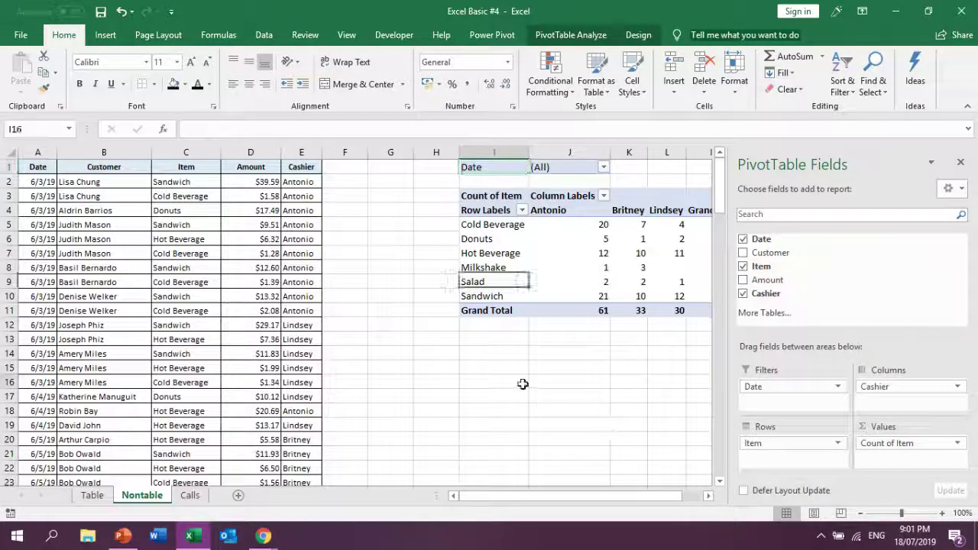
pyautogui.click(493, 382)
pyautogui.moveTo(436, 151); pyautogui.dragTo(404, 153)
pyautogui.rightClick(402, 155)
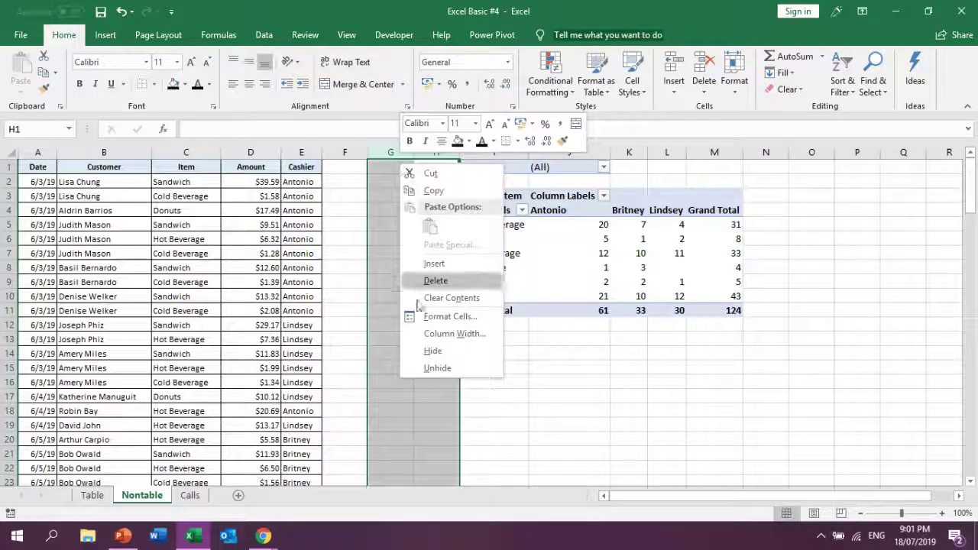
pyautogui.press('Escape')
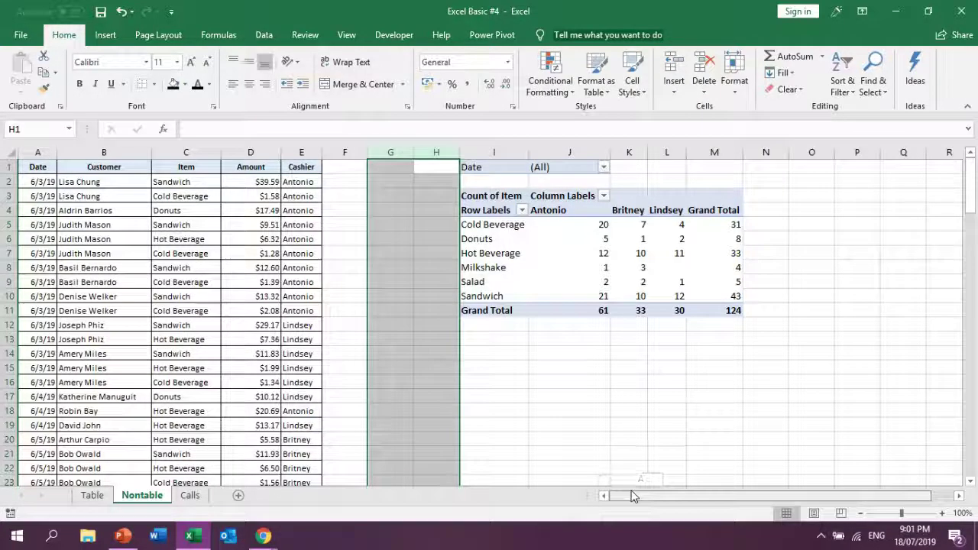
pyautogui.click(596, 299)
pyautogui.moveTo(682, 497); pyautogui.dragTo(702, 497)
pyautogui.click(539, 382)
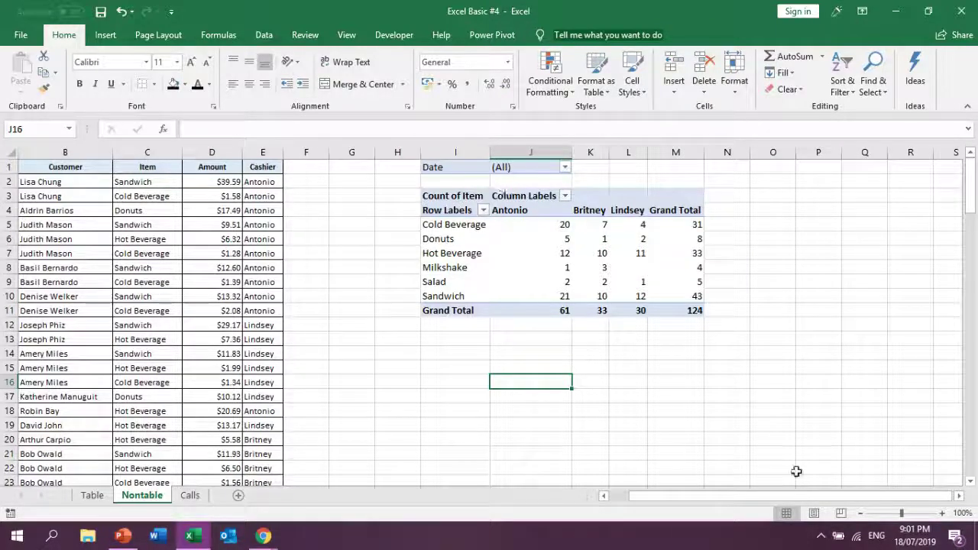
# - Show the pivot's field list, review its counts, then return to the Table sheet's Sold Items pivot
pyautogui.click(477, 241)
pyautogui.click(960, 164)
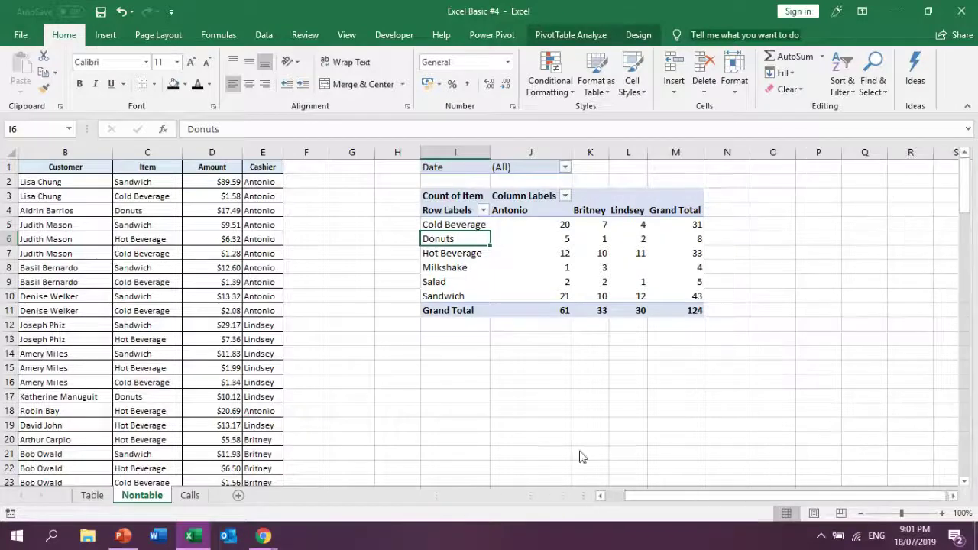
pyautogui.click(593, 395)
pyautogui.click(595, 269)
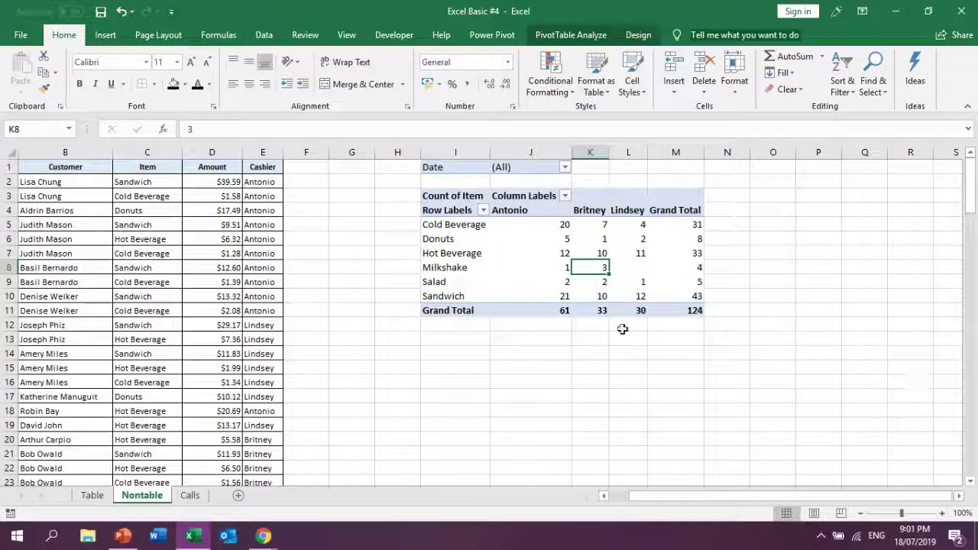
pyautogui.rightClick(584, 272)
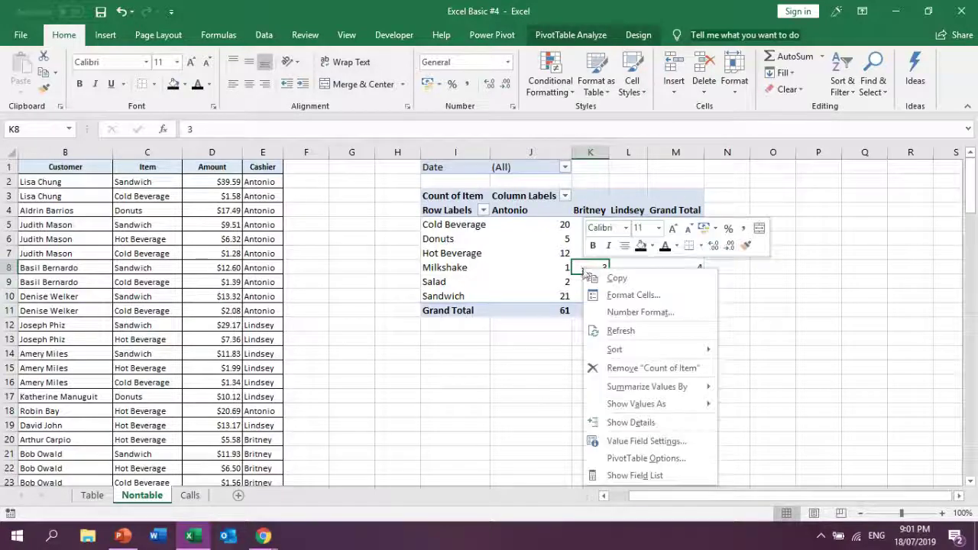
pyautogui.click(625, 479)
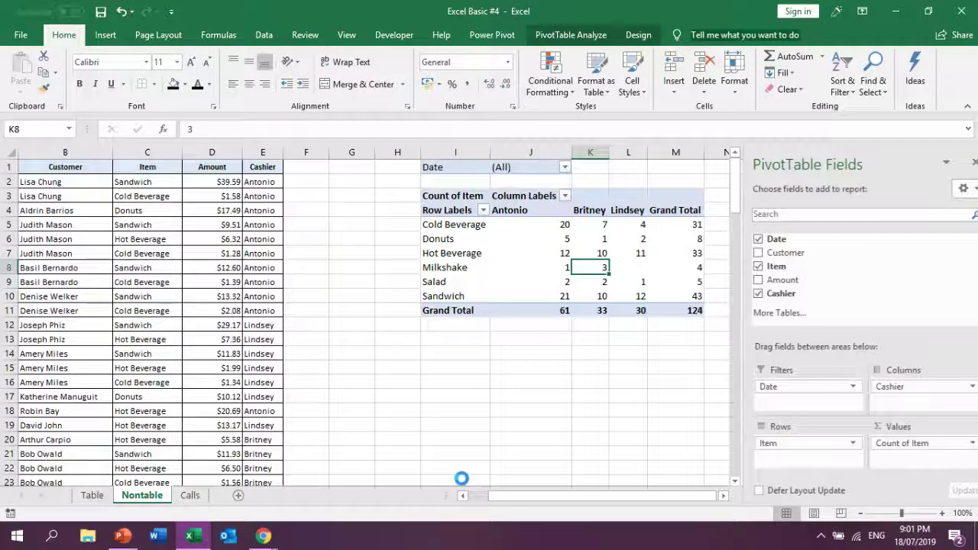
pyautogui.click(455, 428)
pyautogui.moveTo(572, 225); pyautogui.dragTo(697, 312)
pyautogui.click(99, 501)
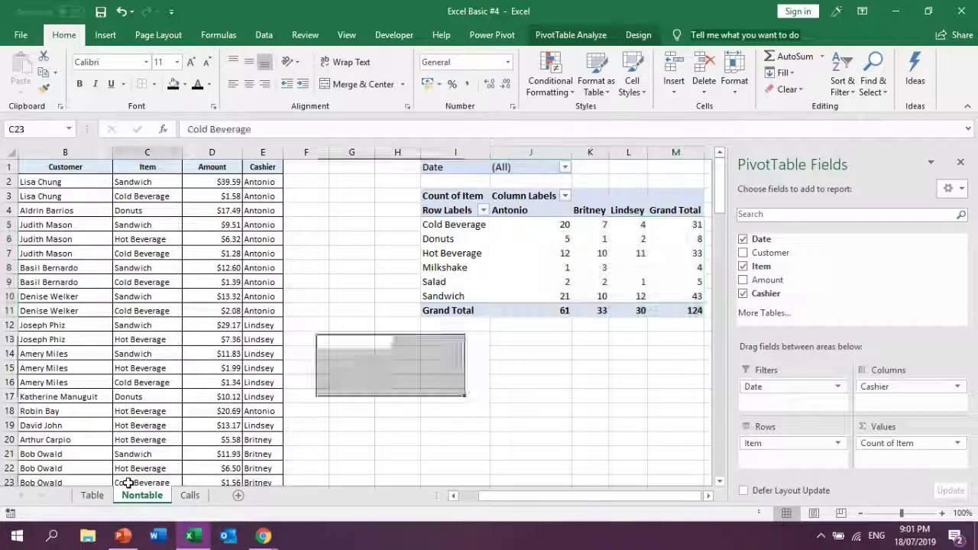
pyautogui.click(528, 239)
# - On the Table sheet, copy rows 105–125 and paste them starting at row 126
pyautogui.click(554, 430)
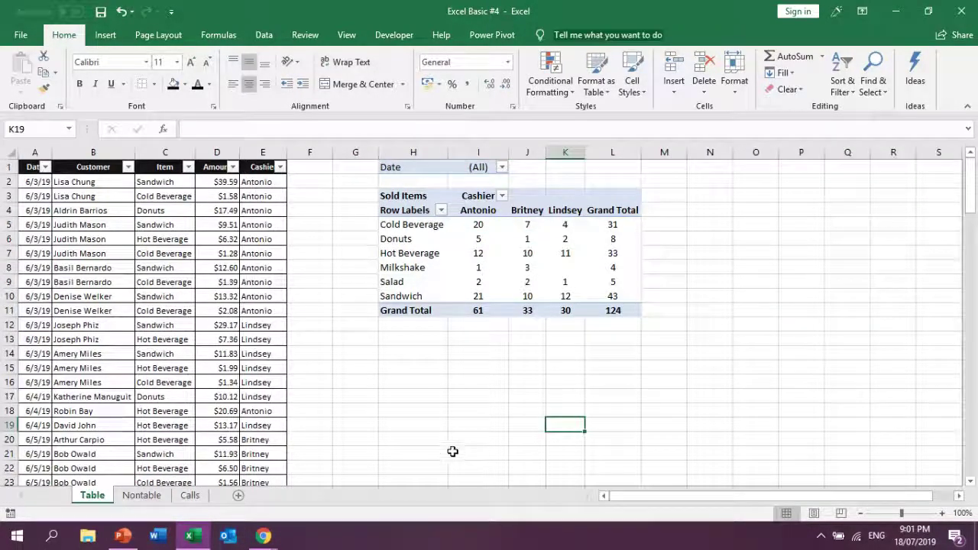
pyautogui.click(36, 367)
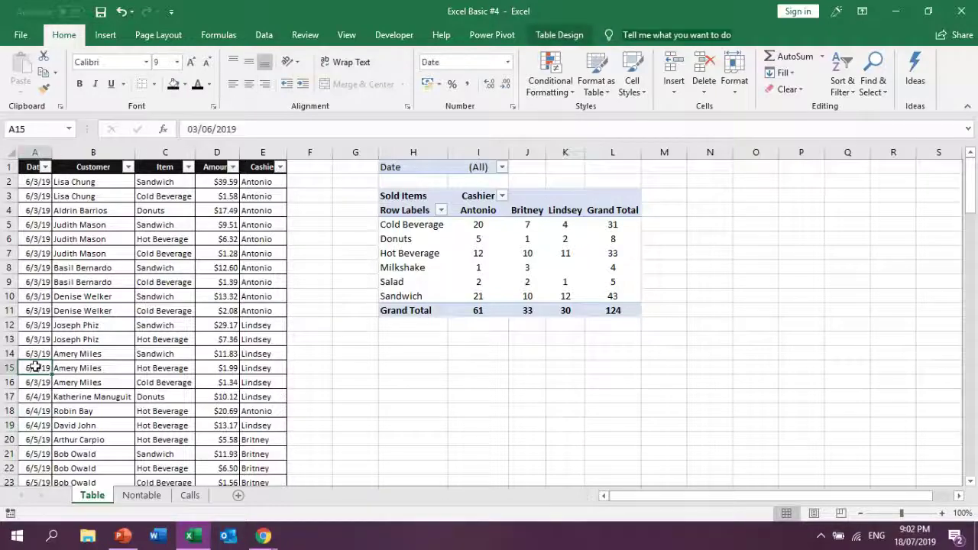
pyautogui.hotkey('ctrl', 'Down')
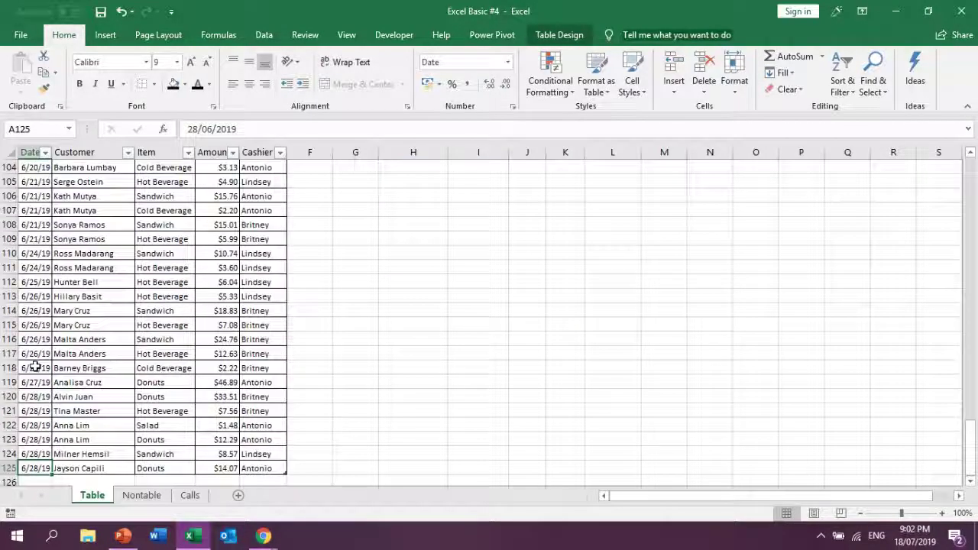
pyautogui.scroll(3, 35, 367)
pyautogui.scroll(-1, 37, 311)
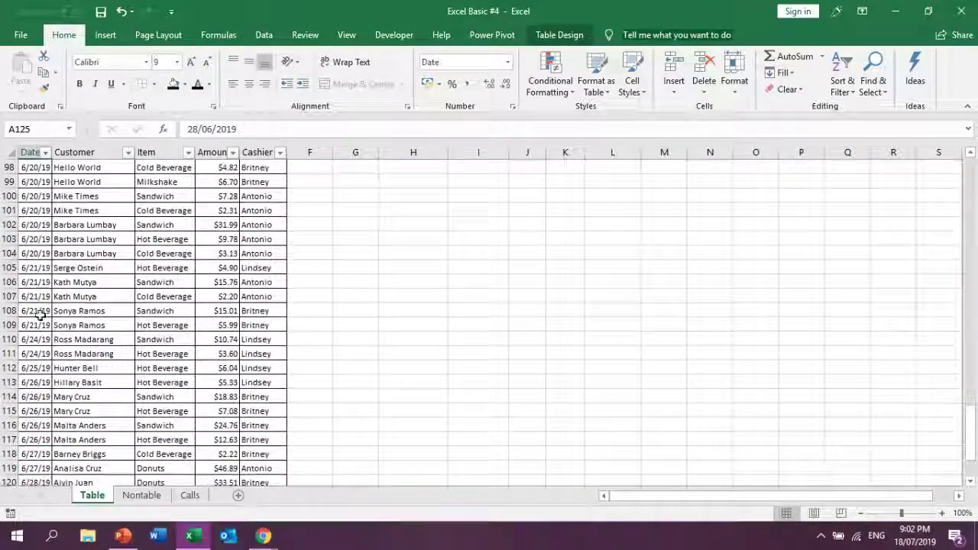
pyautogui.click(34, 268)
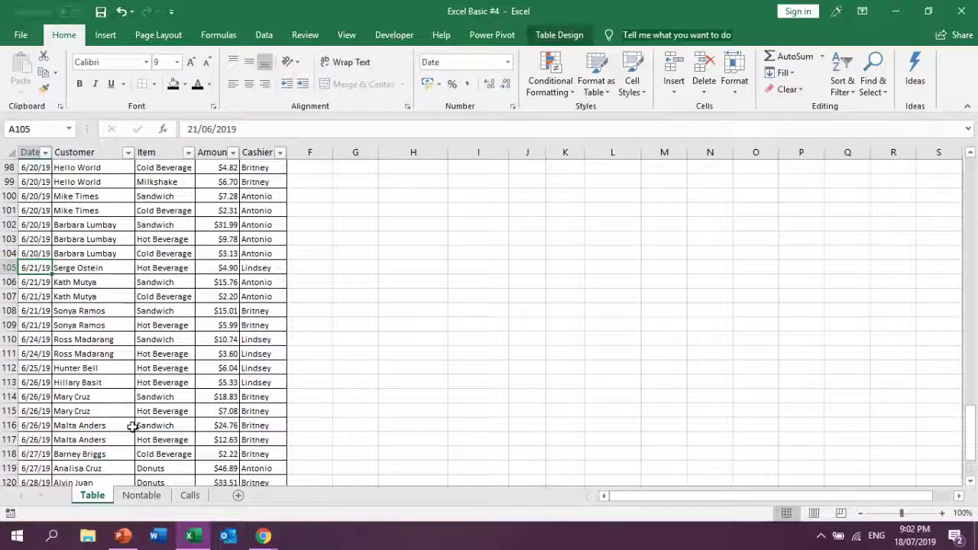
pyautogui.hotkey('shift', 'space')
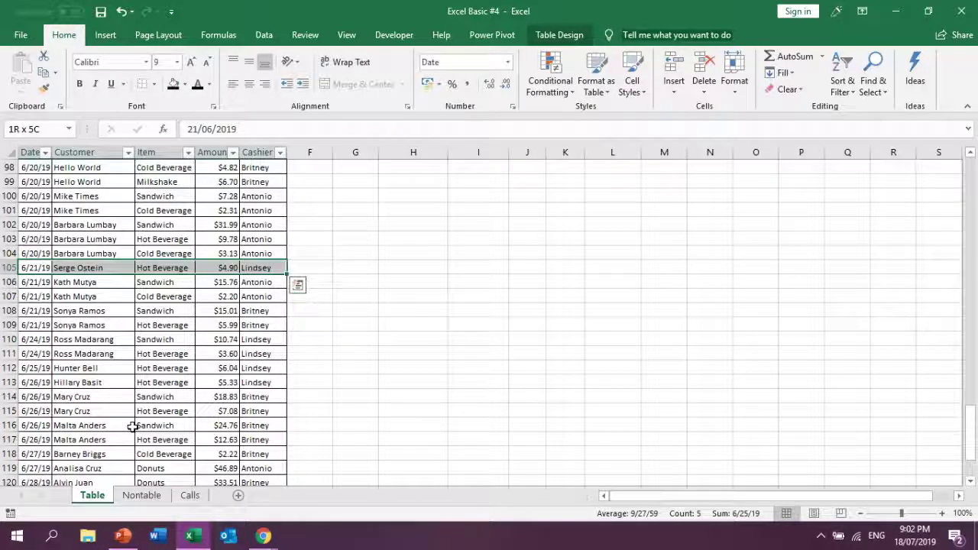
pyautogui.hotkey('ctrl', 'shift', 'Down')
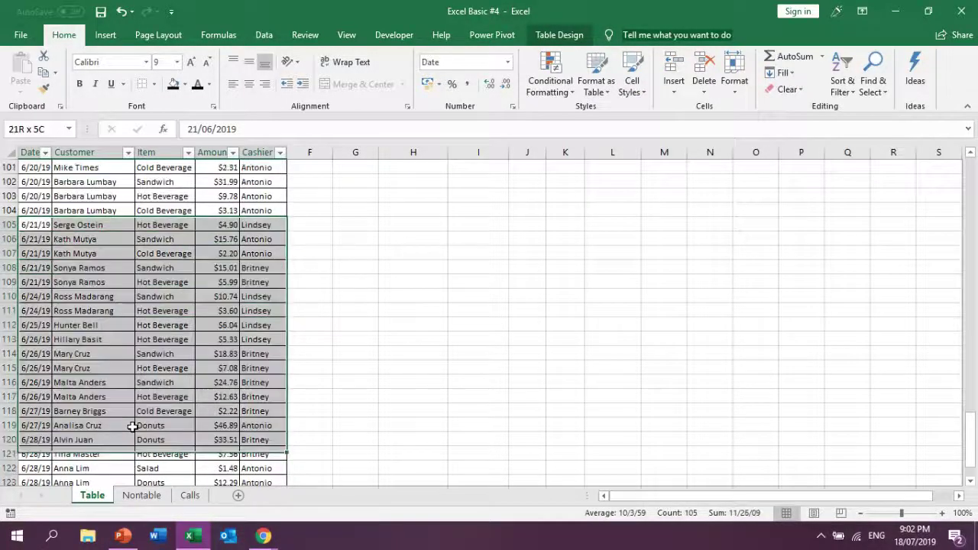
pyautogui.hotkey('ctrl', 'c')
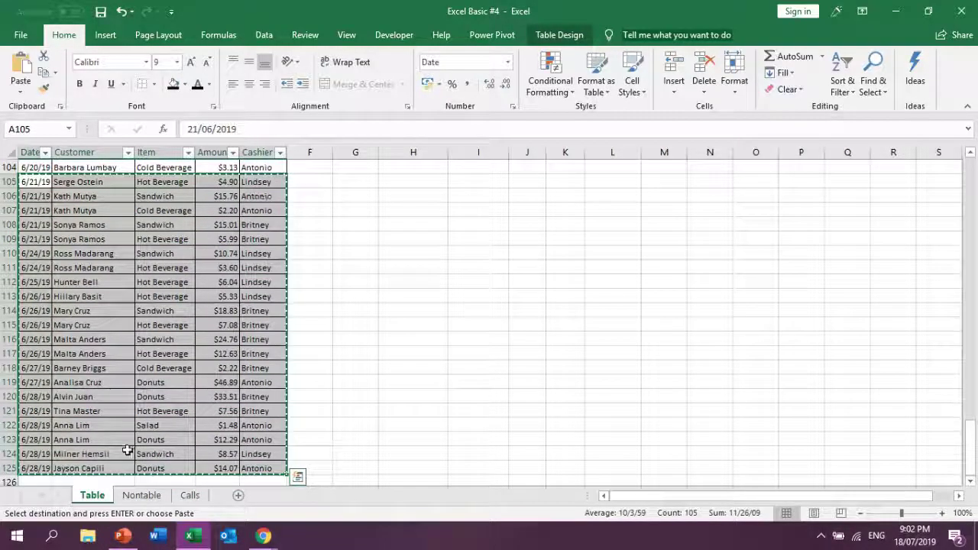
pyautogui.scroll(-4, 43, 311)
pyautogui.click(43, 310)
pyautogui.hotkey('ctrl', 'v')
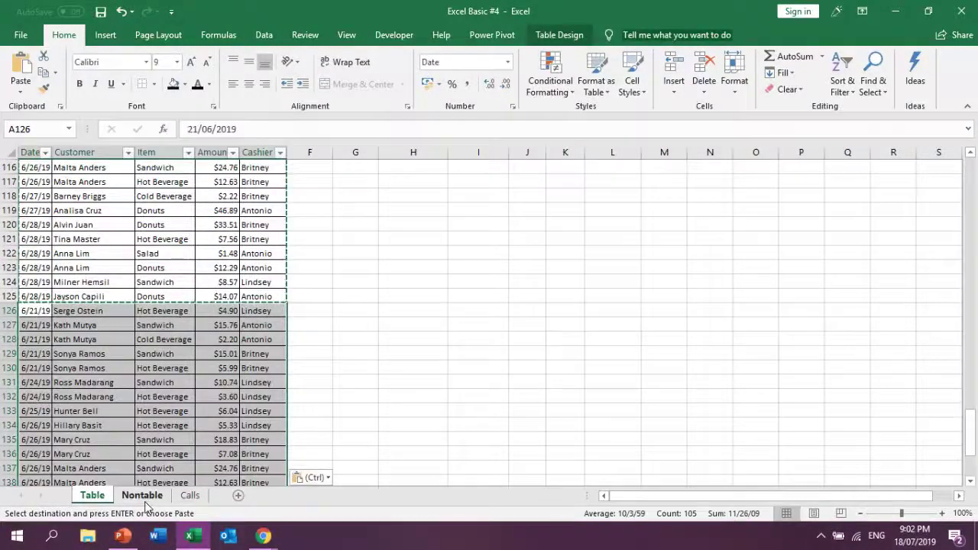
# - On the Nontable sheet, copy rows 105–125 to row 126, then return to the Table sheet
pyautogui.click(141, 495)
pyautogui.click(48, 311)
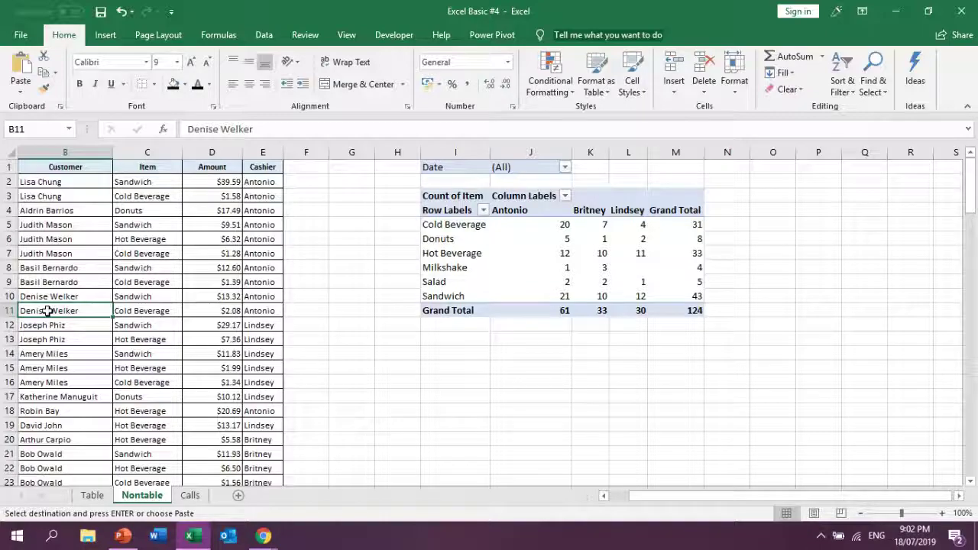
pyautogui.hotkey('ctrl', 'Left')
pyautogui.hotkey('ctrl', 'Down')
pyautogui.moveTo(42, 186); pyautogui.dragTo(311, 467)
pyautogui.hotkey('ctrl', 'c')
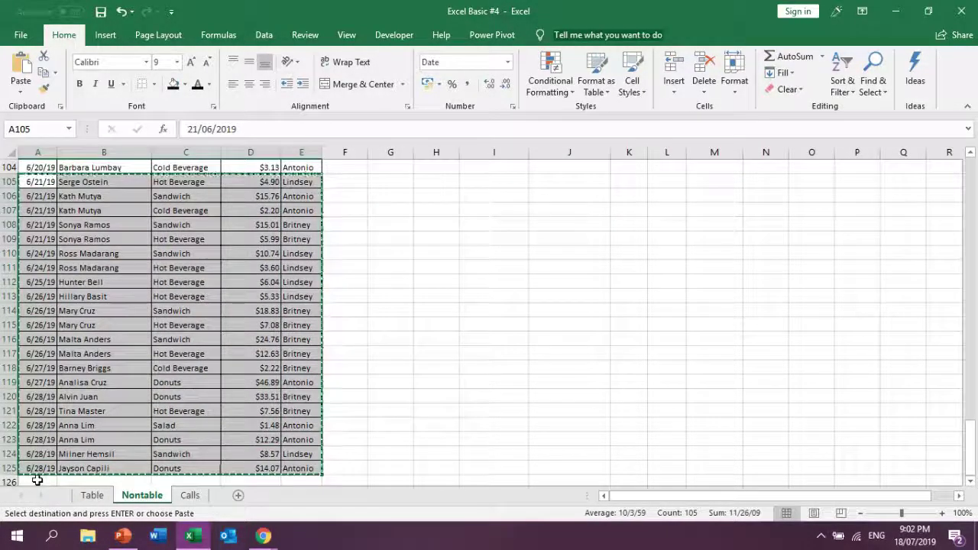
pyautogui.hotkey('ctrl', 'Down')
pyautogui.press('Down')
pyautogui.hotkey('ctrl', 'v')
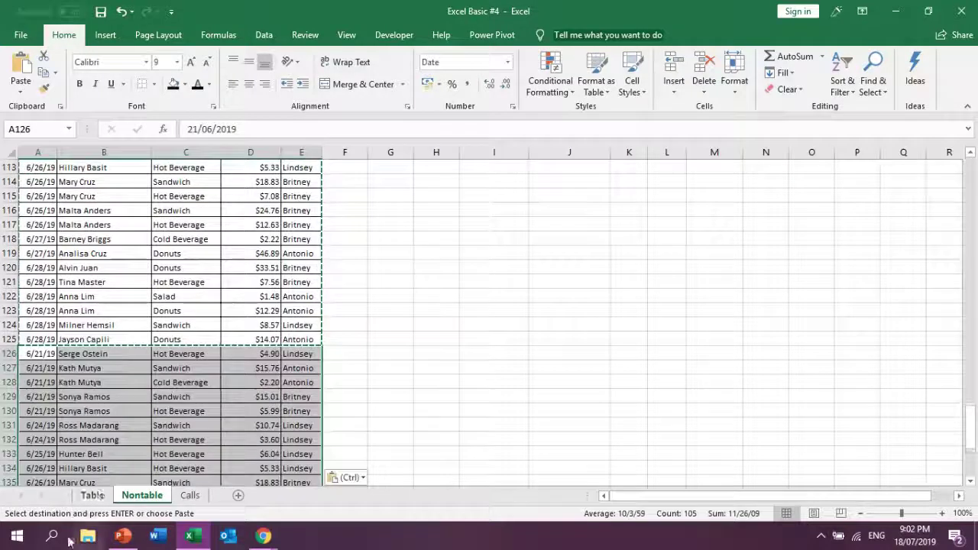
pyautogui.click(93, 495)
pyautogui.click(234, 253)
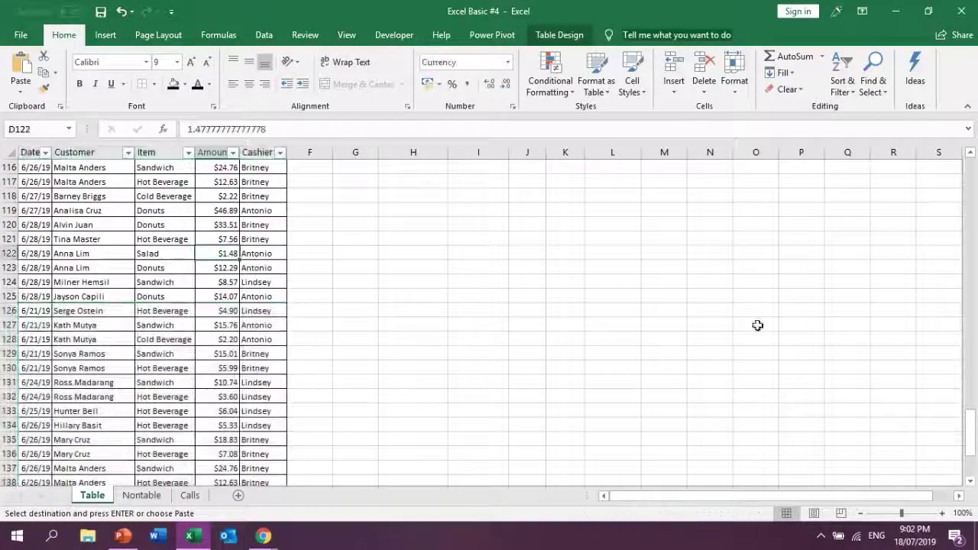
pyautogui.moveTo(970, 421); pyautogui.dragTo(972, 157)
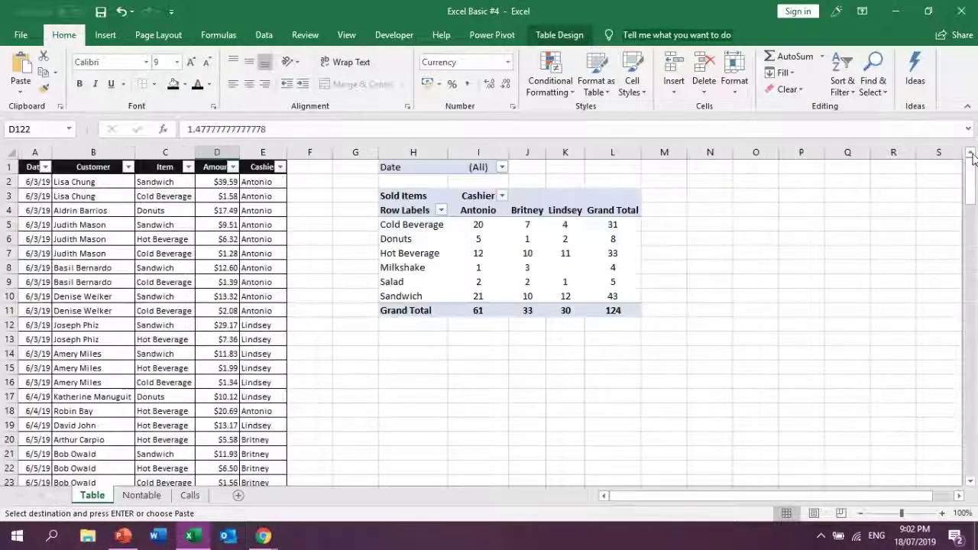
# - Refresh the Table sheet's pivot so its Grand Total becomes 145, then switch to Nontable
pyautogui.click(233, 325)
pyautogui.rightClick(451, 253)
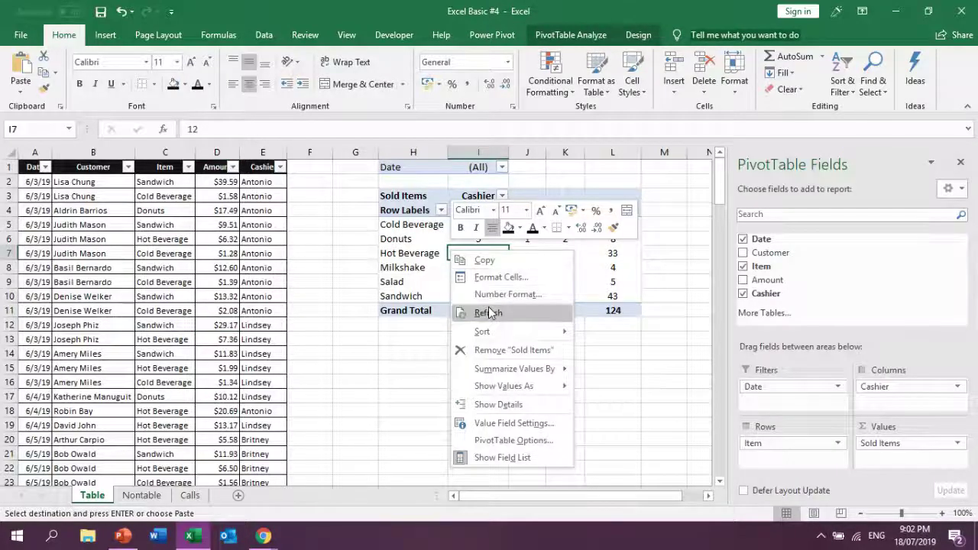
pyautogui.click(489, 313)
pyautogui.click(615, 310)
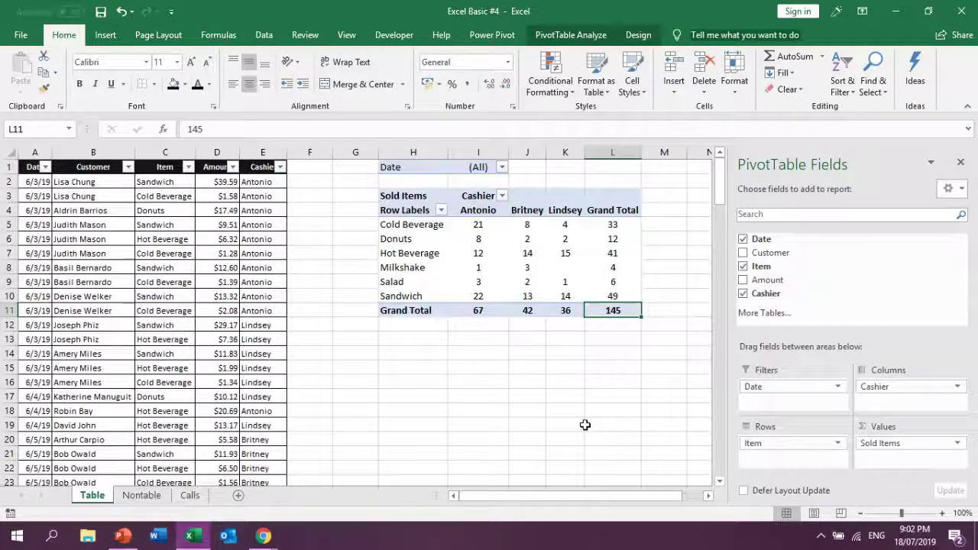
pyautogui.click(142, 496)
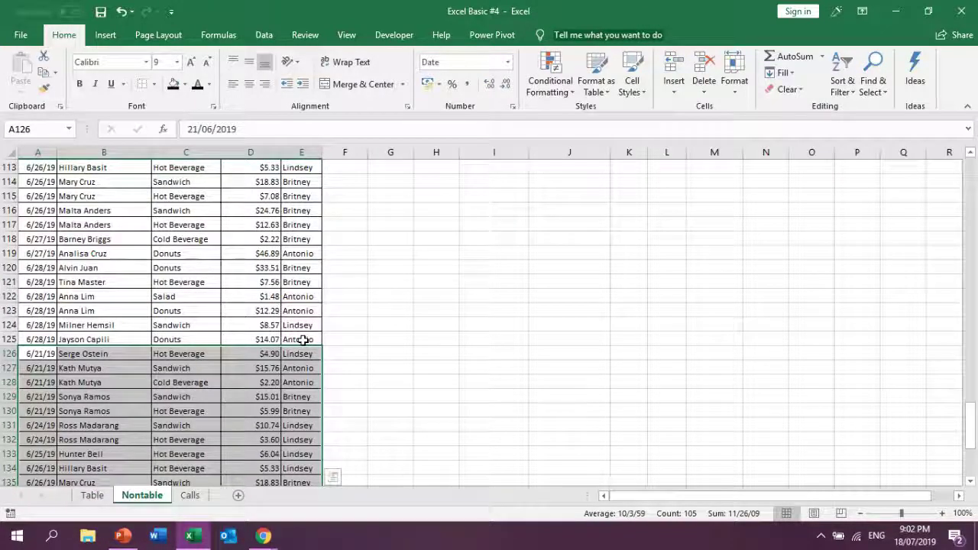
# - Refresh the Nontable pivot and confirm its Grand Total stays at 124
pyautogui.hotkey('shift', 'BackSpace')
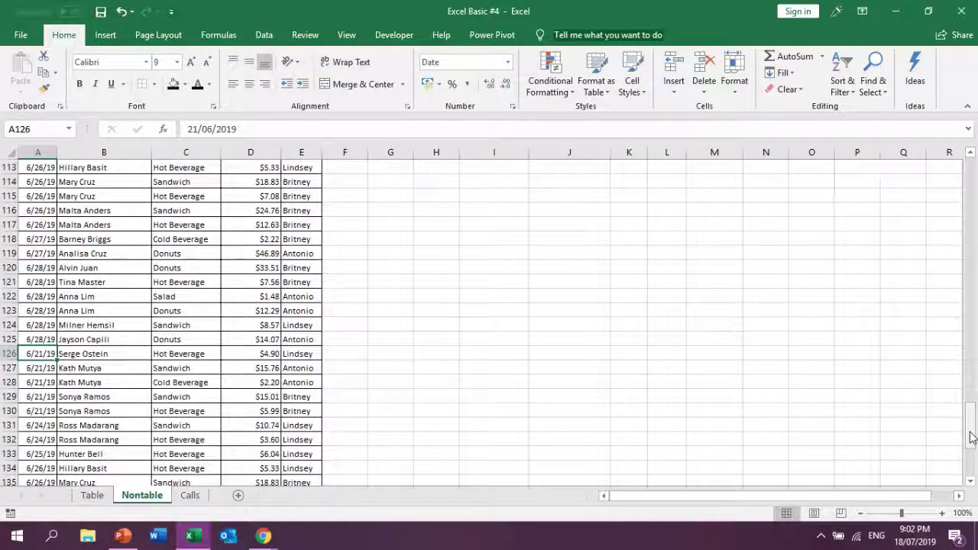
pyautogui.moveTo(972, 437); pyautogui.dragTo(971, 176)
pyautogui.click(682, 225)
pyautogui.rightClick(682, 224)
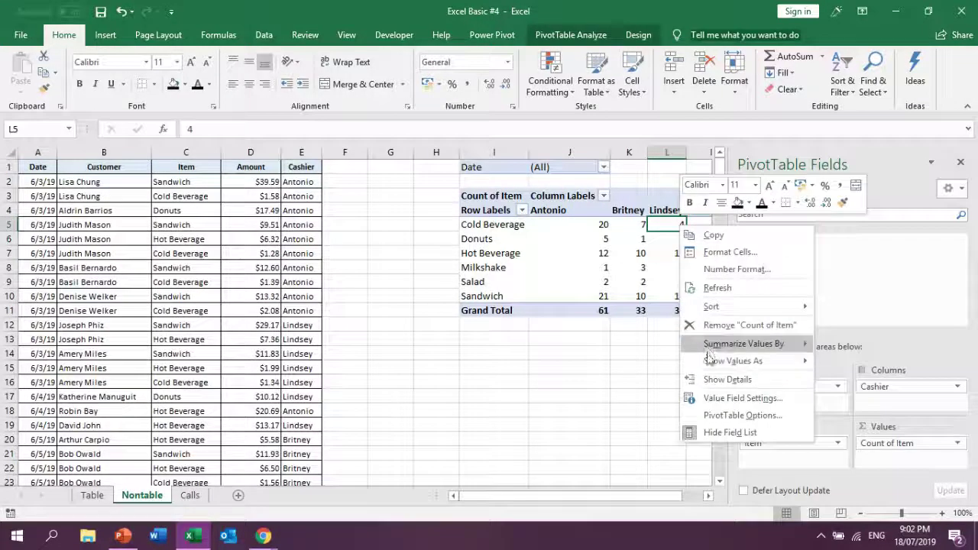
pyautogui.click(717, 287)
pyautogui.click(577, 267)
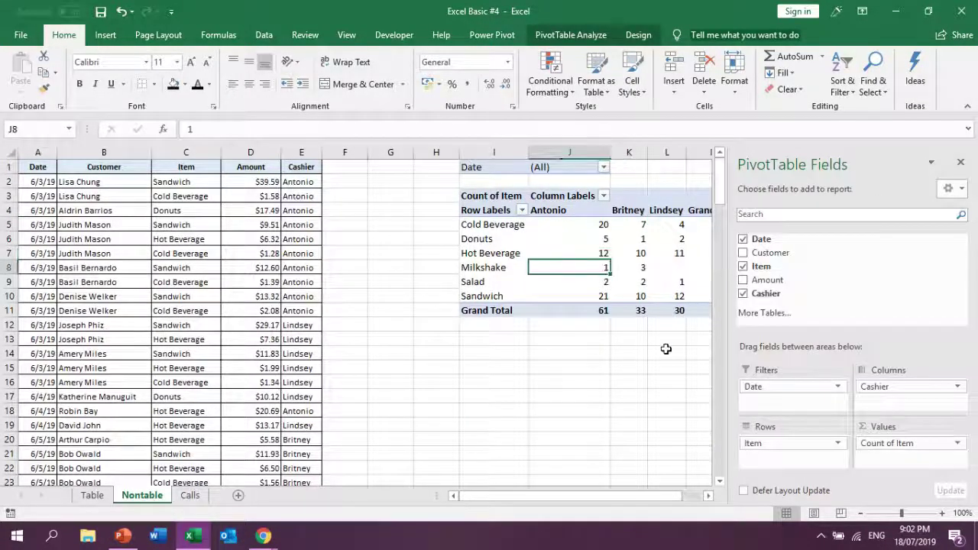
pyautogui.click(666, 349)
pyautogui.moveTo(651, 497); pyautogui.dragTo(701, 497)
pyautogui.click(698, 313)
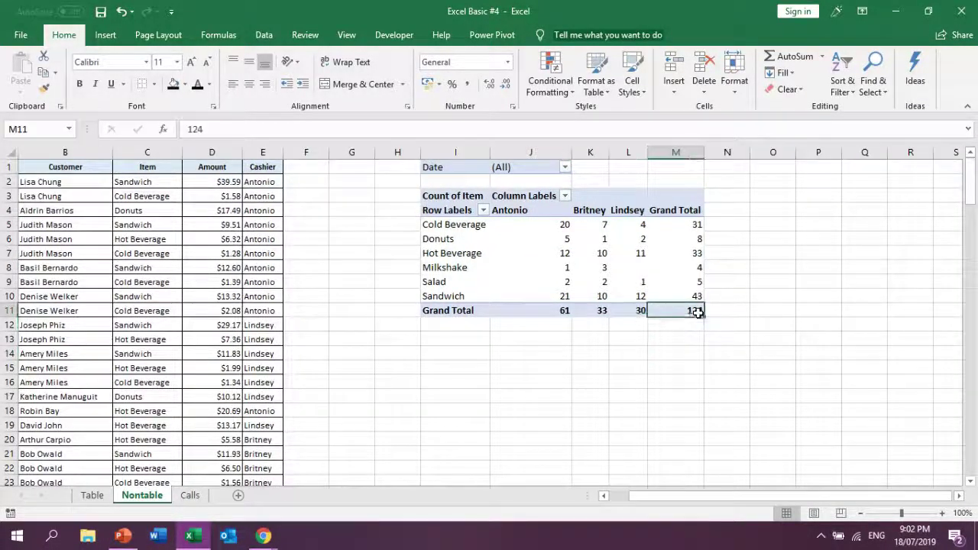
# - Bring up the Change Data Source options under PivotTable Analyze for the Nontable pivot
pyautogui.click(557, 413)
pyautogui.click(566, 251)
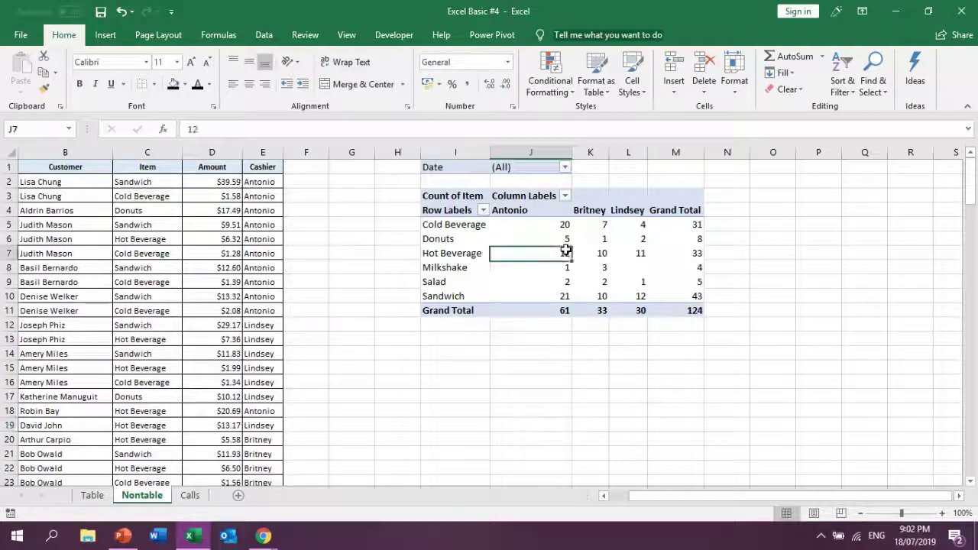
pyautogui.click(573, 36)
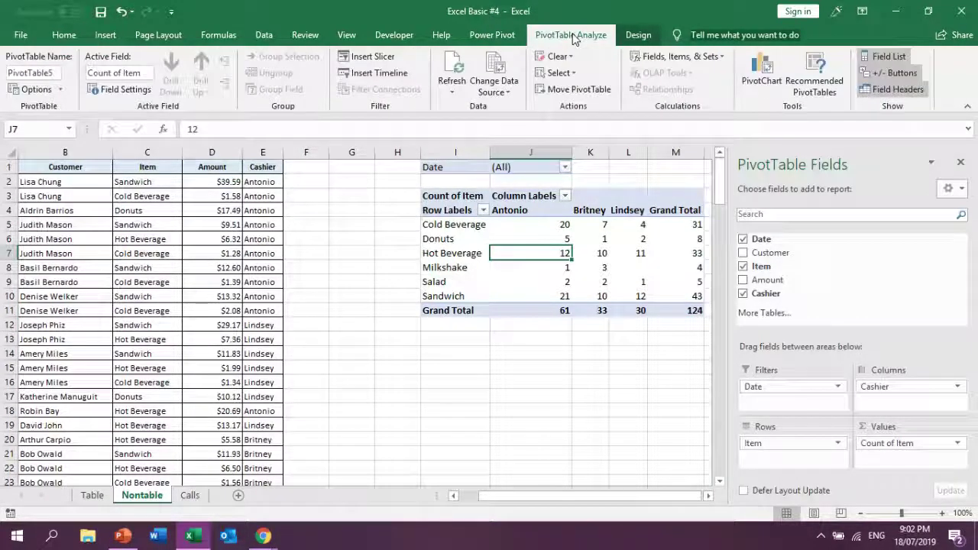
pyautogui.click(503, 90)
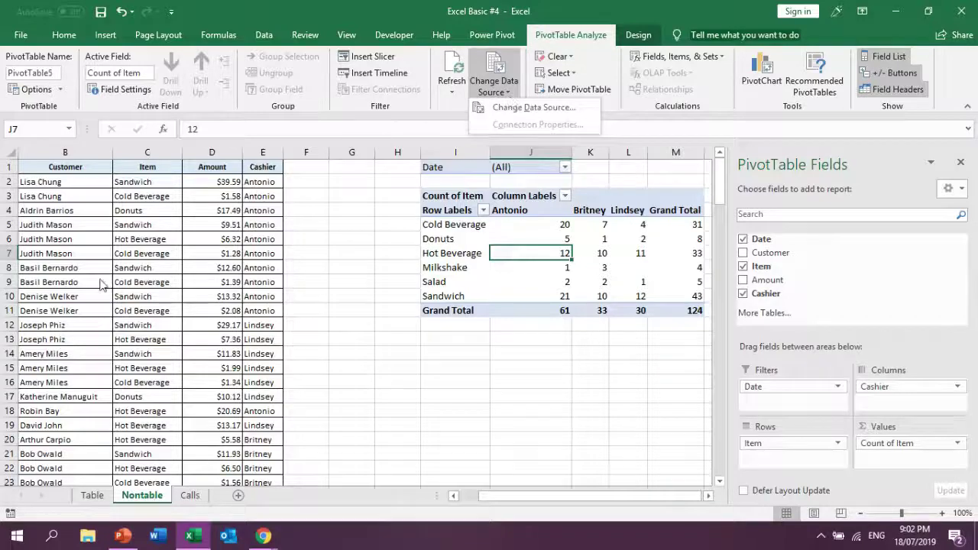
# - Check that the Nontable data now runs down to row 146
pyautogui.click(66, 282)
pyautogui.hotkey('ctrl', 'Down')
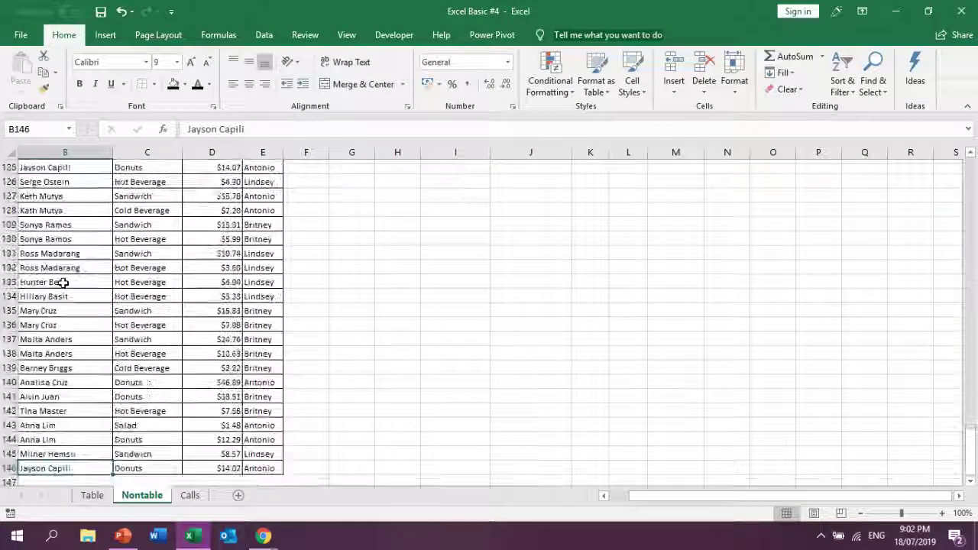
pyautogui.hotkey('ctrl', 'Up')
# - Extend the pivot's source range end from row 125 to 146, raising the Grand Total to 145
pyautogui.click(564, 253)
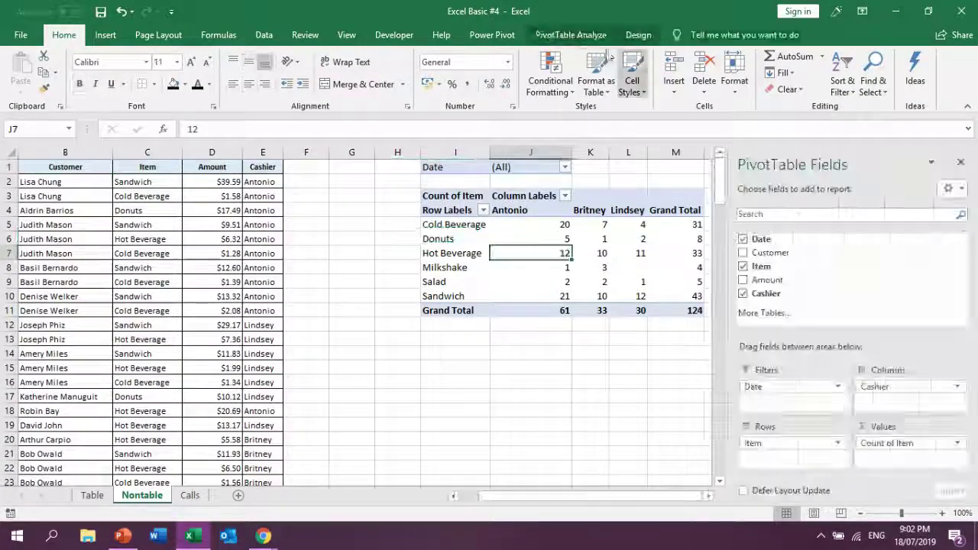
pyautogui.click(573, 34)
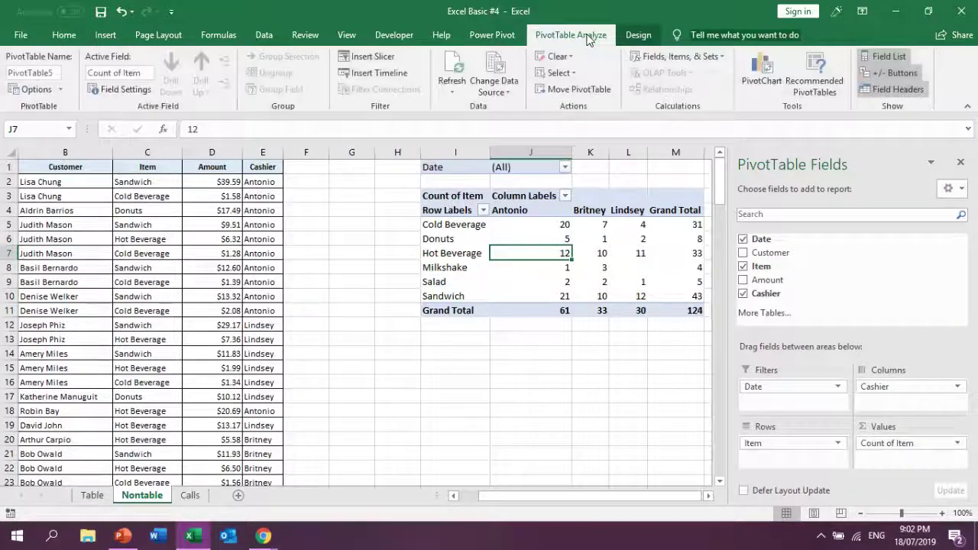
pyautogui.click(509, 93)
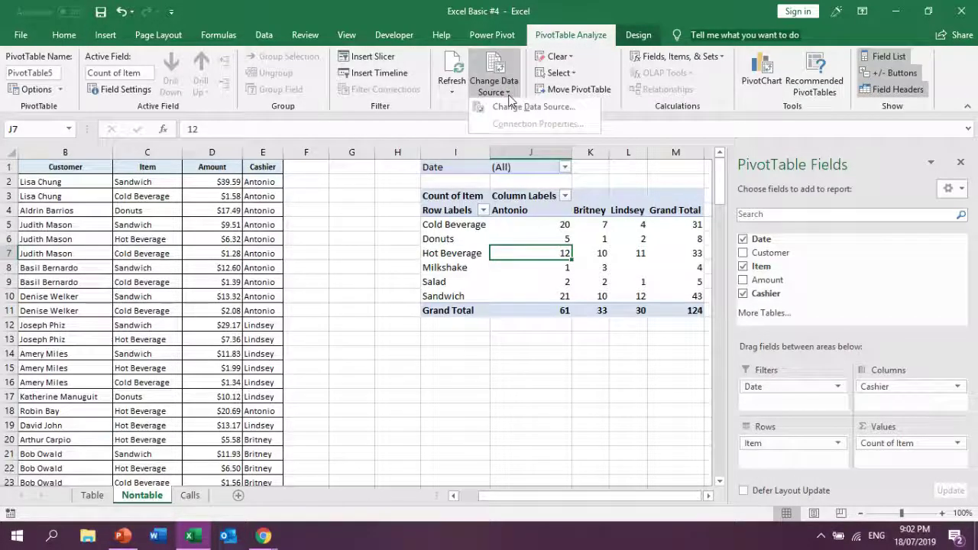
pyautogui.click(510, 105)
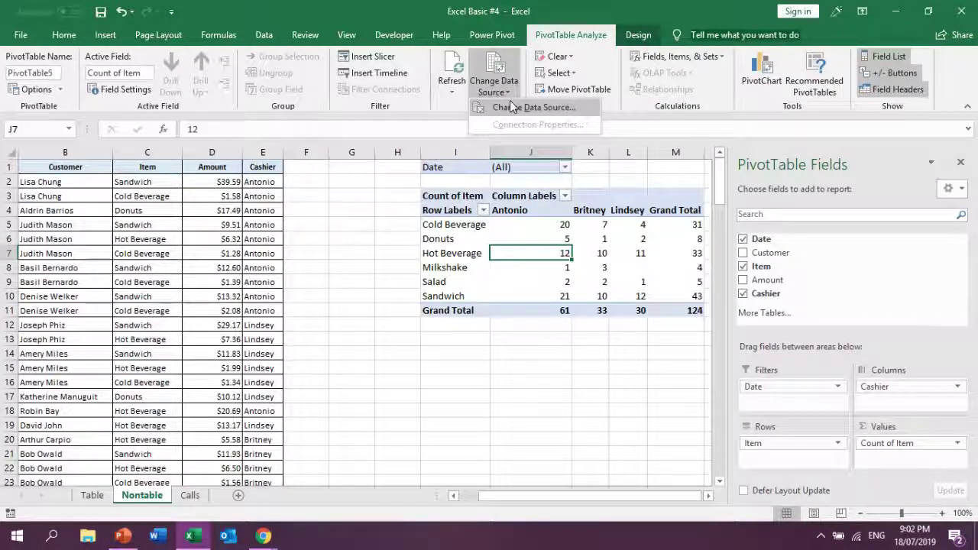
pyautogui.click(512, 107)
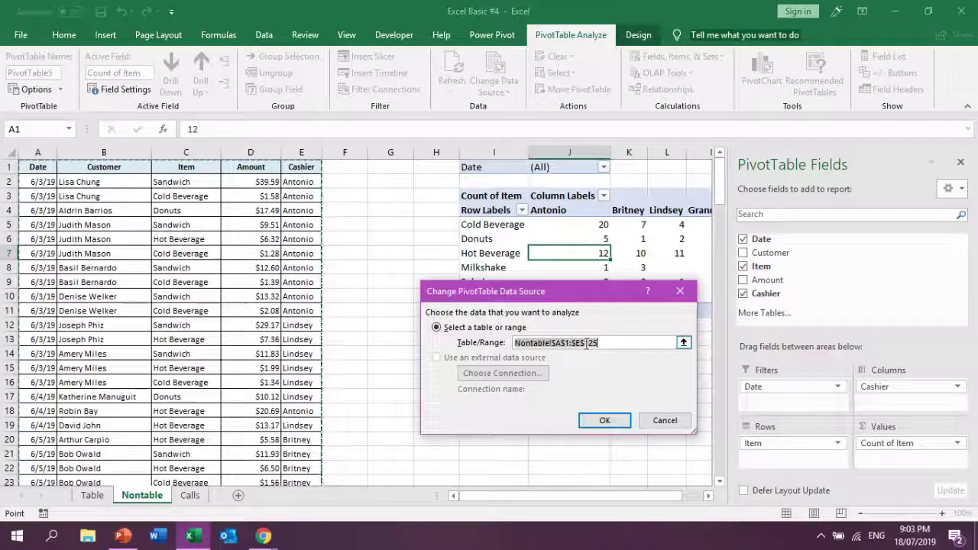
pyautogui.moveTo(586, 345); pyautogui.dragTo(601, 343)
pyautogui.write('1')
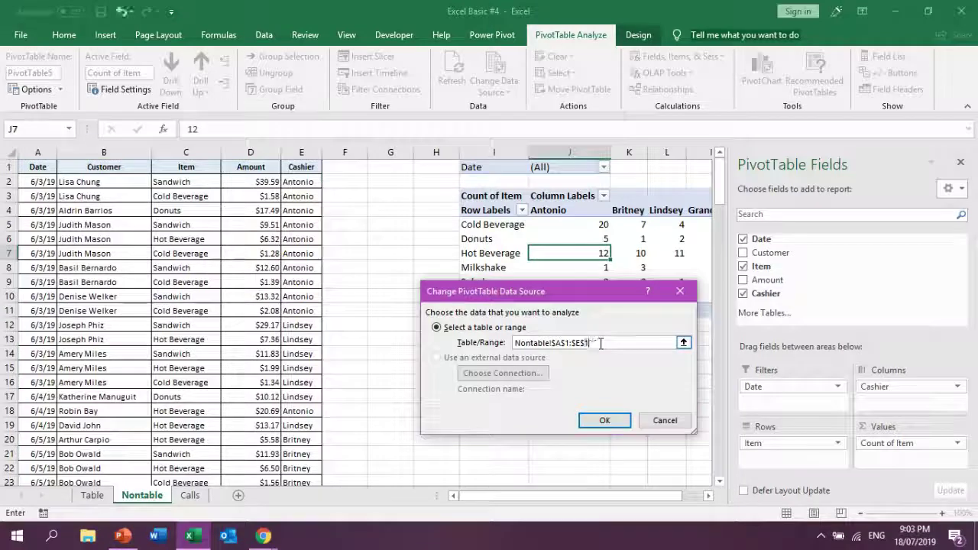
pyautogui.click(602, 421)
pyautogui.moveTo(598, 498); pyautogui.dragTo(614, 497)
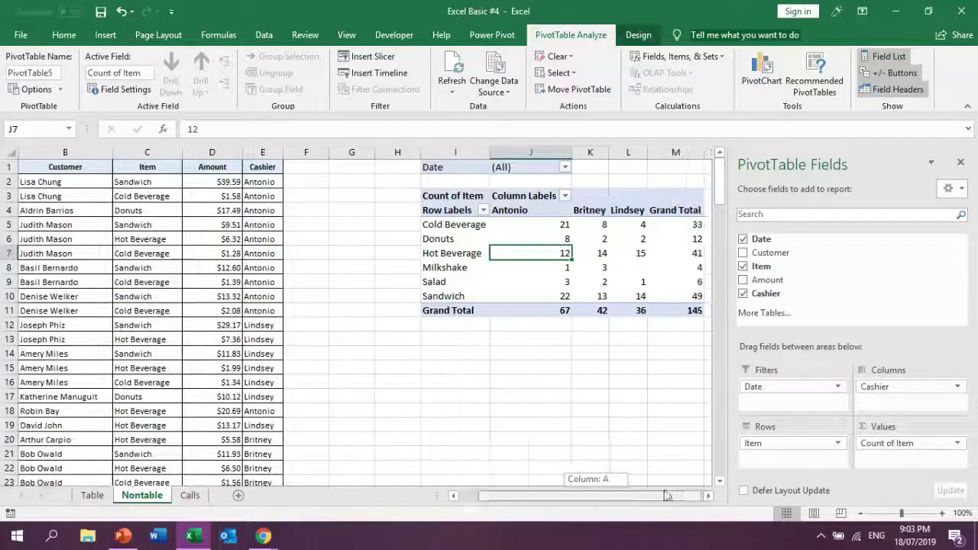
pyautogui.click(688, 313)
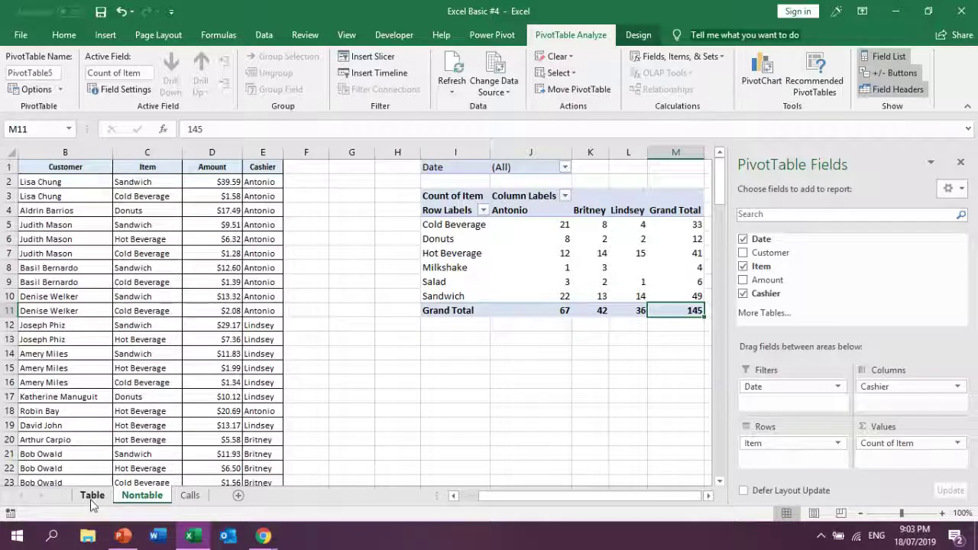
# - Add a Commission header in F1 and begin an F2 formula referencing Amount in D2
pyautogui.click(367, 306)
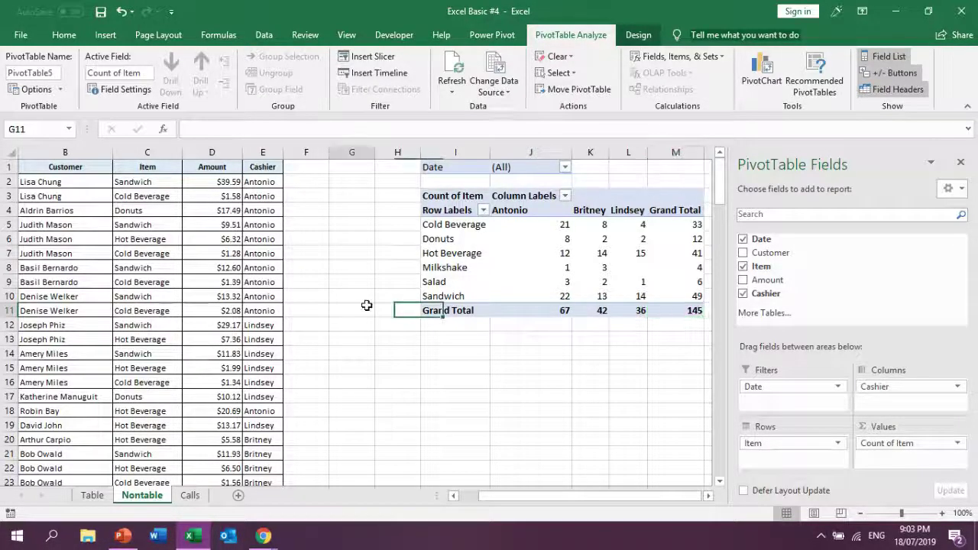
pyautogui.click(298, 167)
pyautogui.write('Coun')
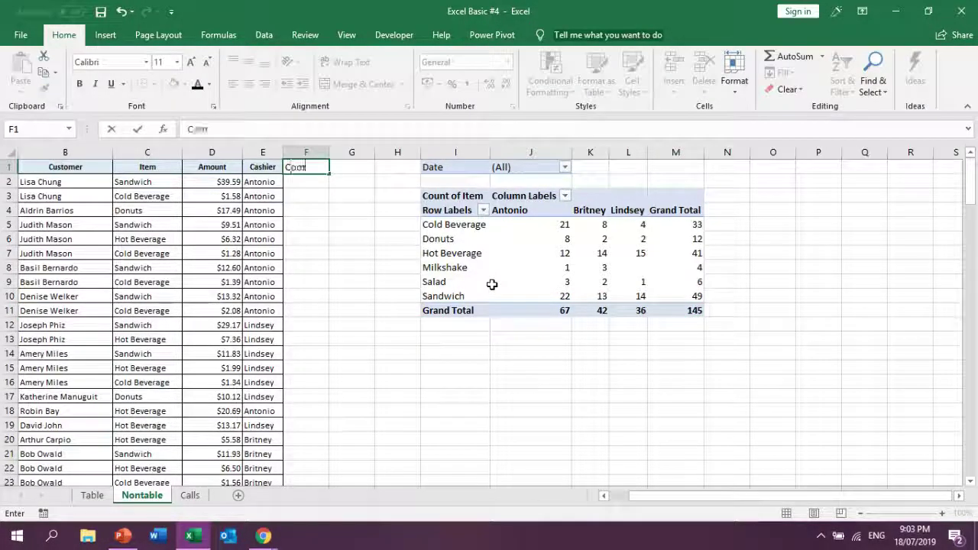
pyautogui.write('ission')
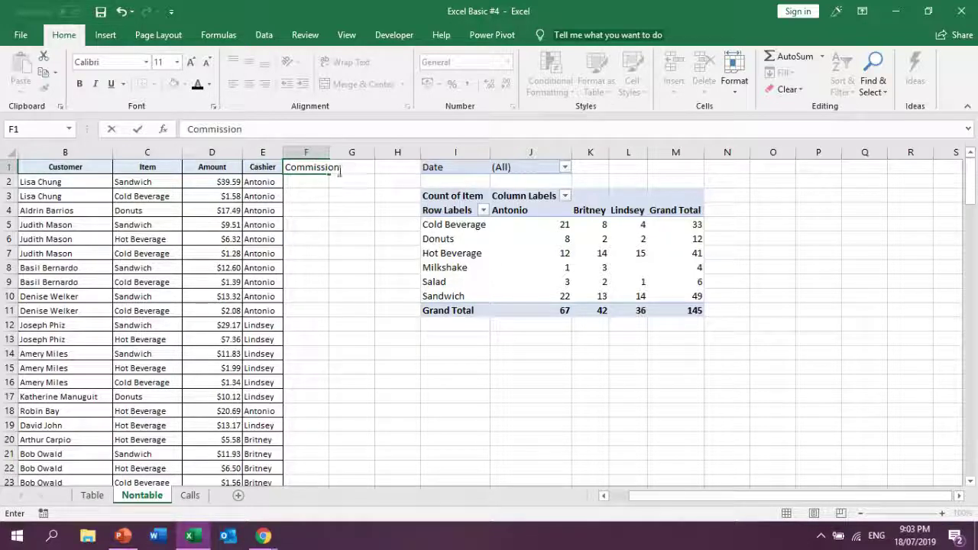
pyautogui.click(321, 181)
pyautogui.write('=')
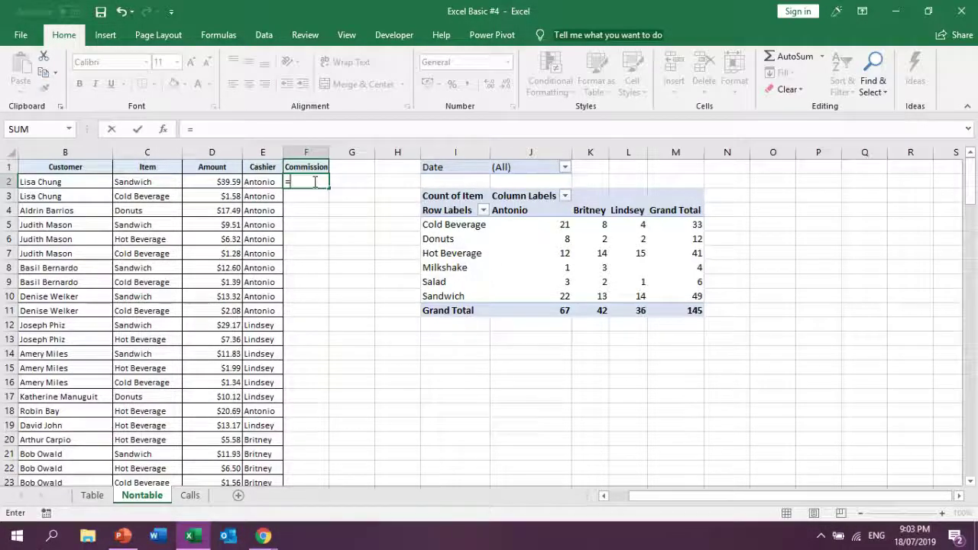
pyautogui.click(233, 182)
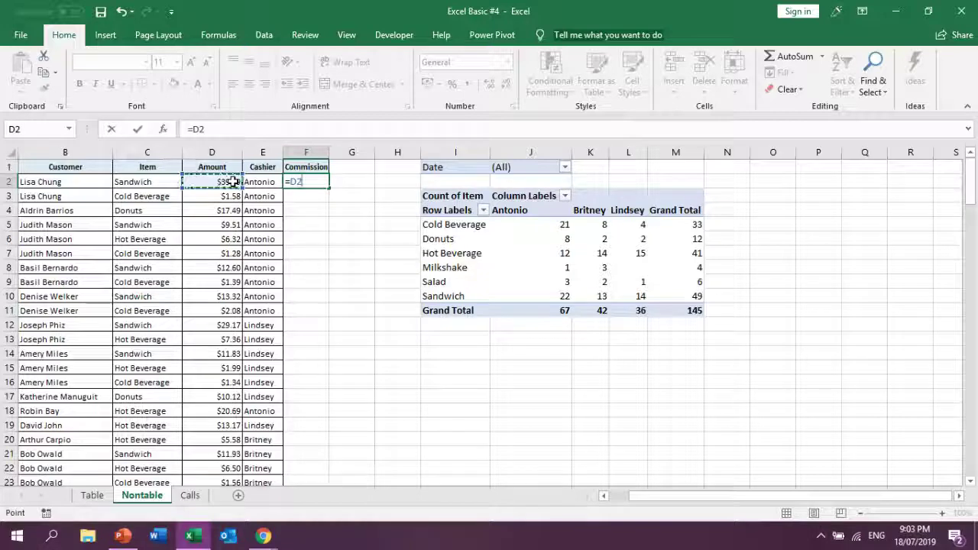
pyautogui.write('8.1')
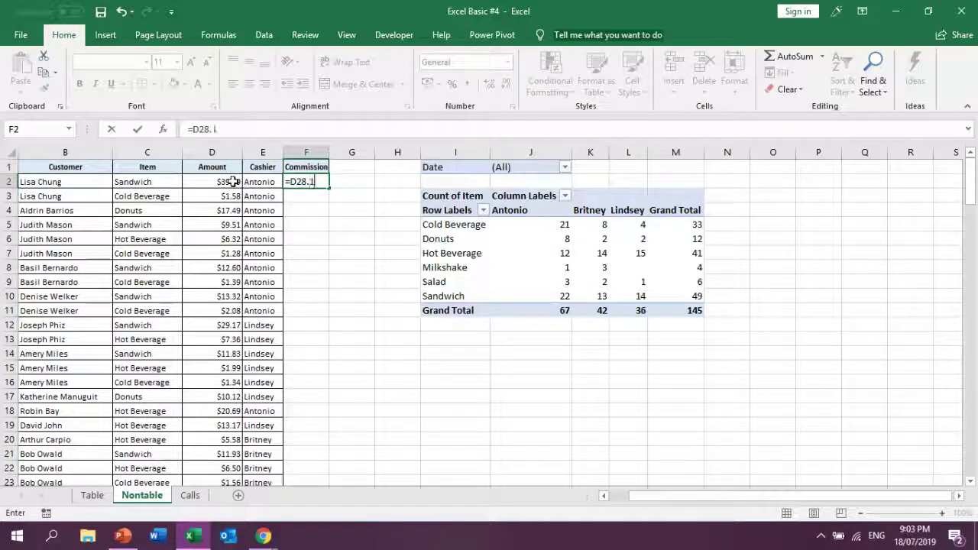
pyautogui.hotkey('ctrl', 'Return')
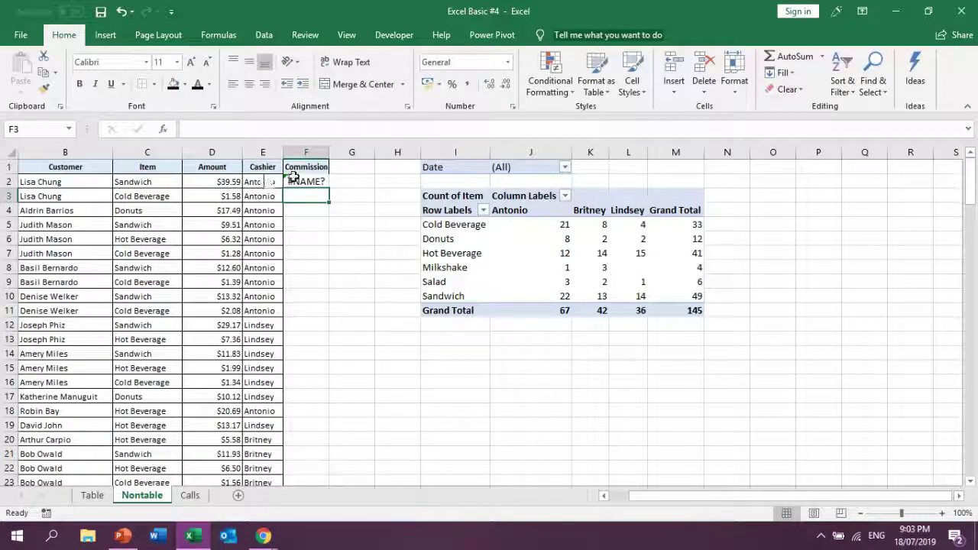
# - Correct F2 to =D2*0.1, fill it down all rows, then go to the Table sheet
pyautogui.click(208, 130)
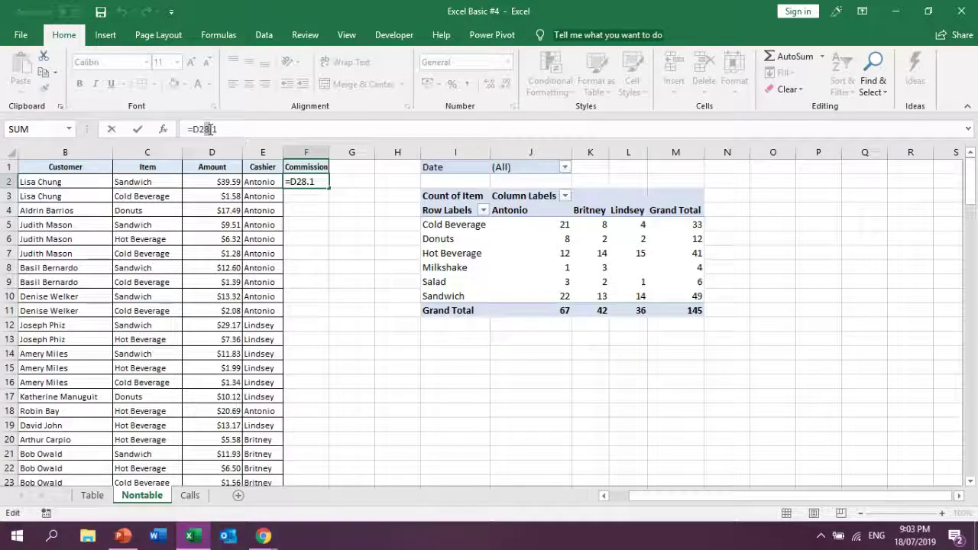
pyautogui.press('BackSpace')
pyautogui.write('*')
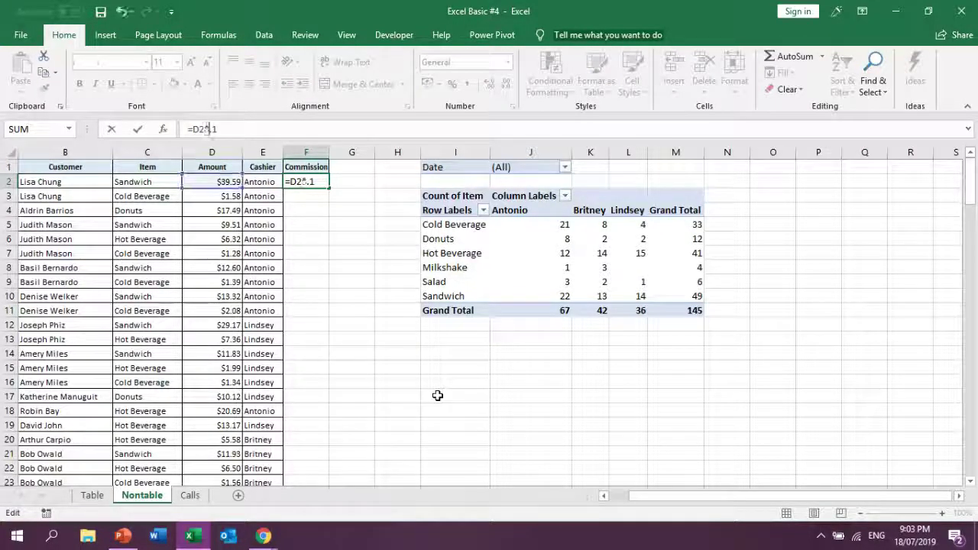
pyautogui.press('Return')
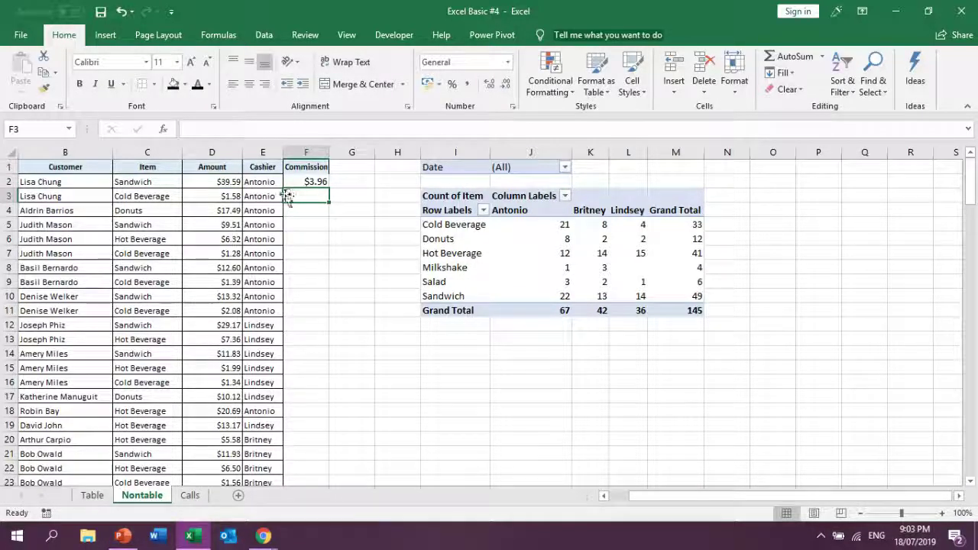
pyautogui.click(308, 182)
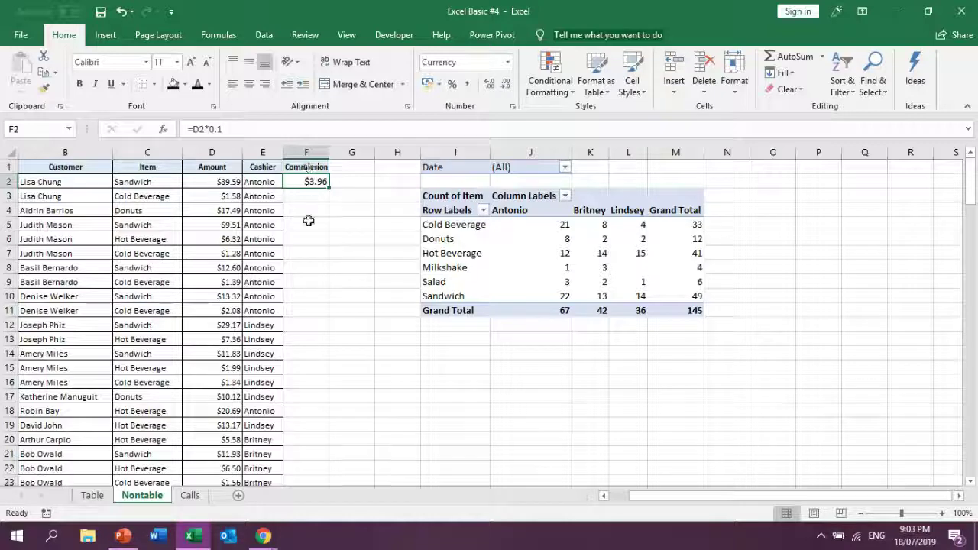
pyautogui.scroll(-6, 308, 478)
pyautogui.scroll(6, 308, 477)
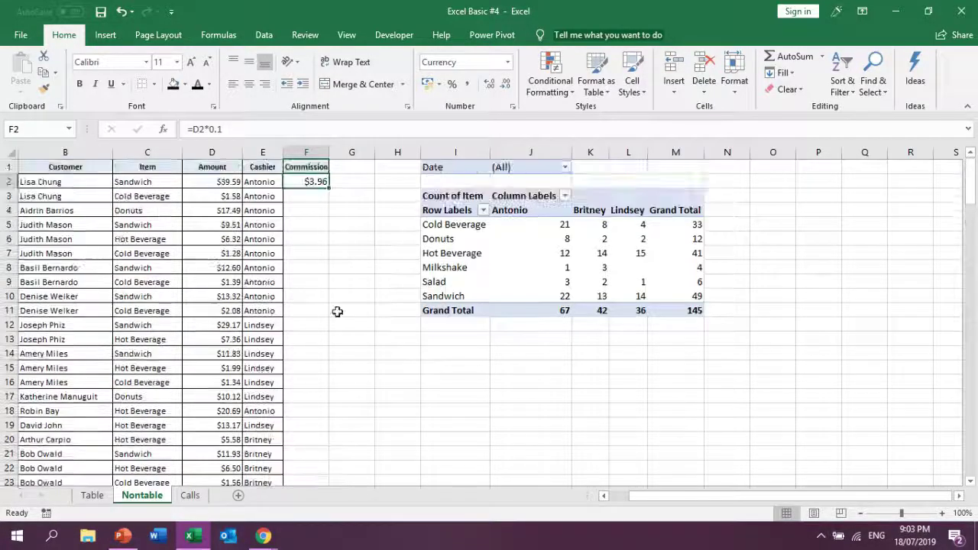
pyautogui.doubleClick(327, 188)
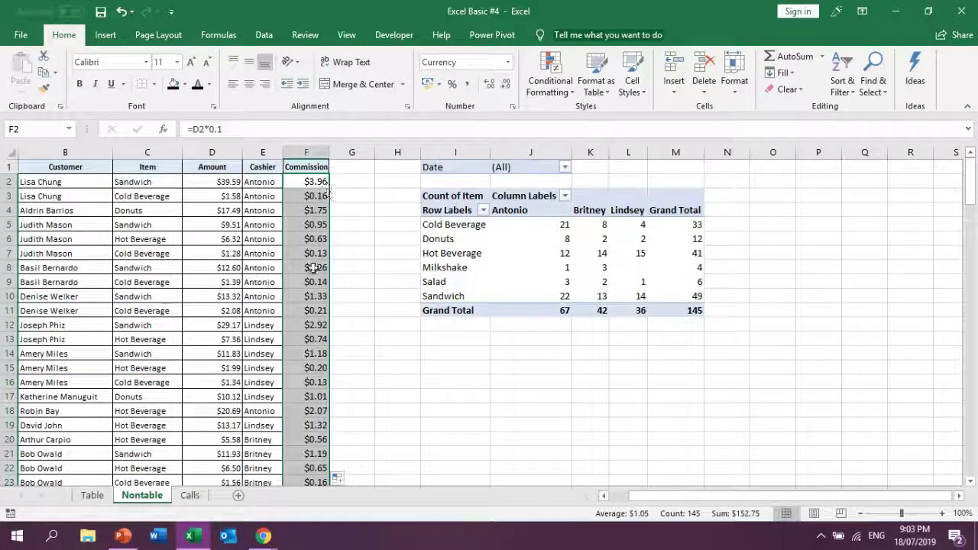
pyautogui.click(92, 495)
pyautogui.click(305, 167)
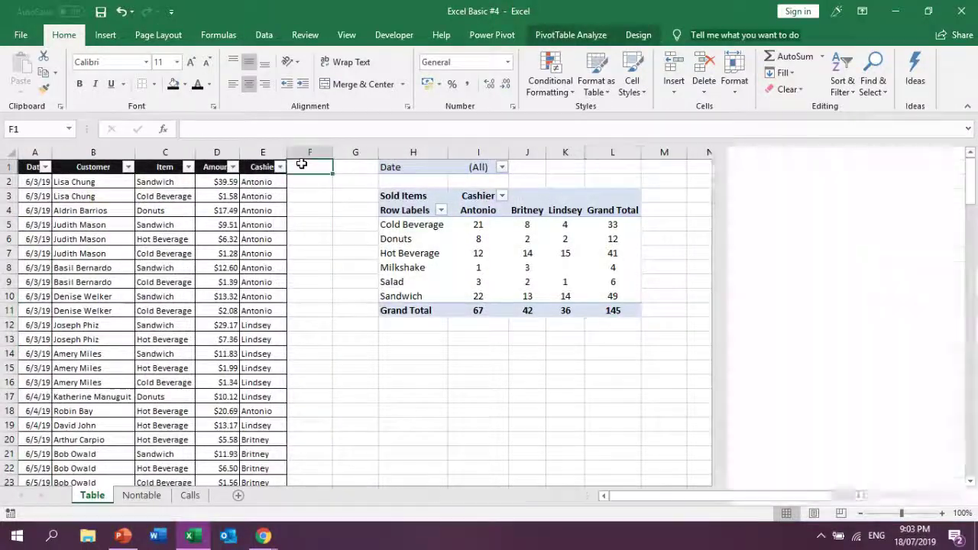
pyautogui.write('Commission')
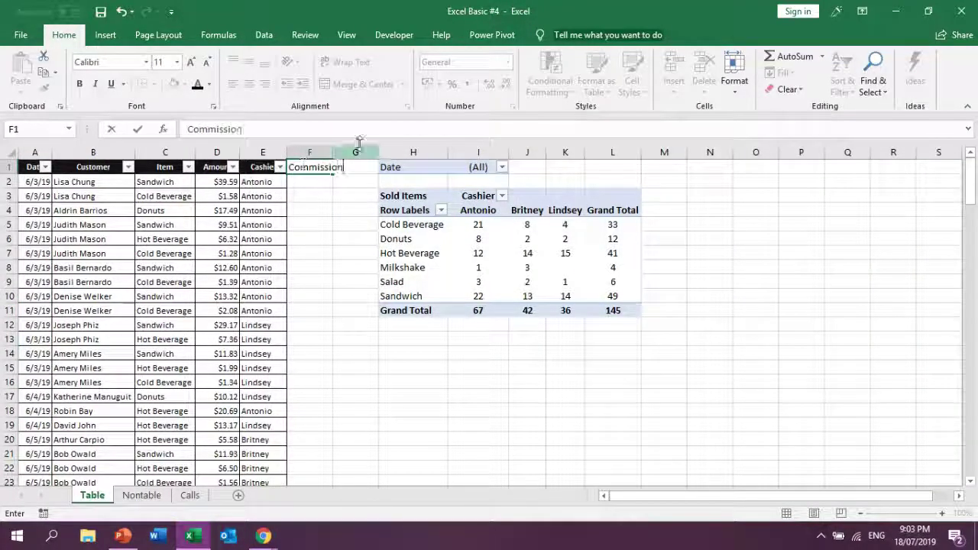
pyautogui.press('Return')
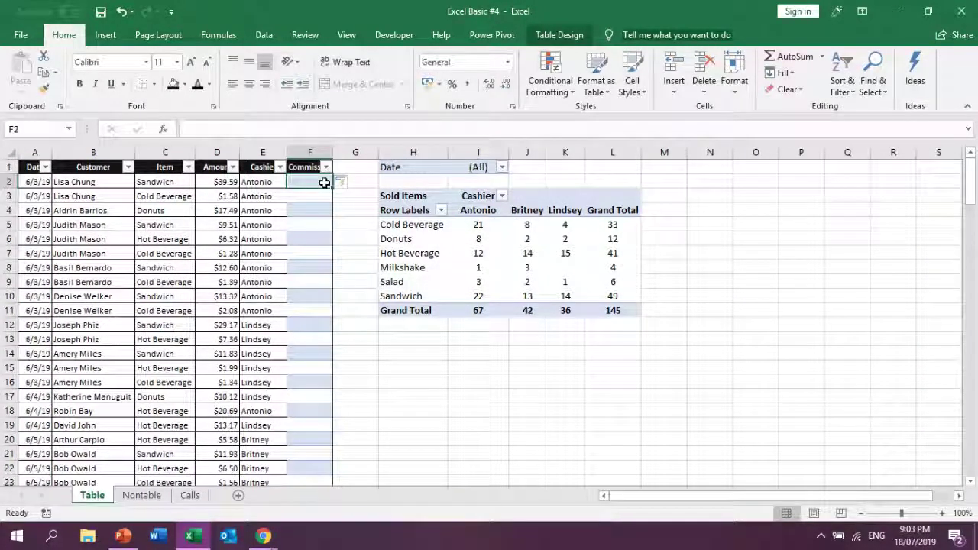
pyautogui.write('=')
pyautogui.click(217, 182)
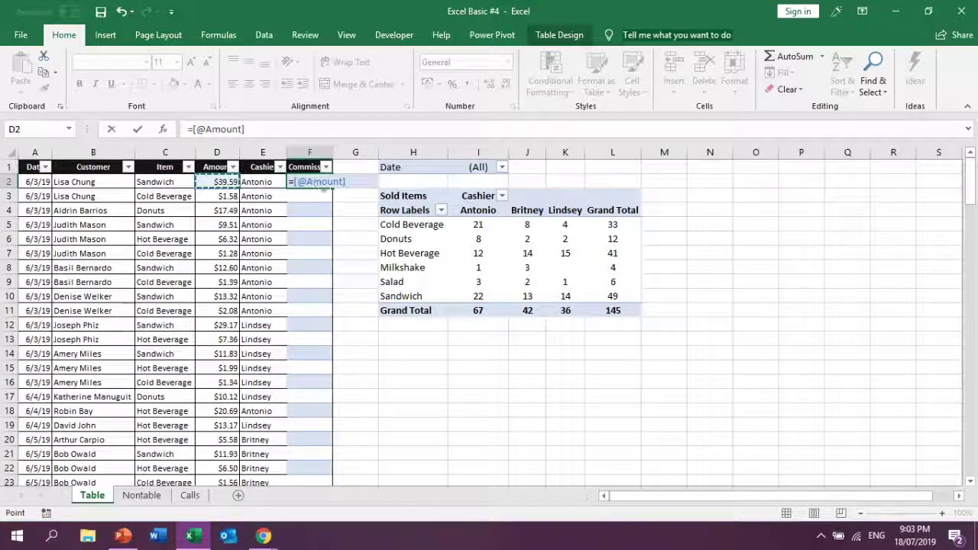
pyautogui.click(259, 129)
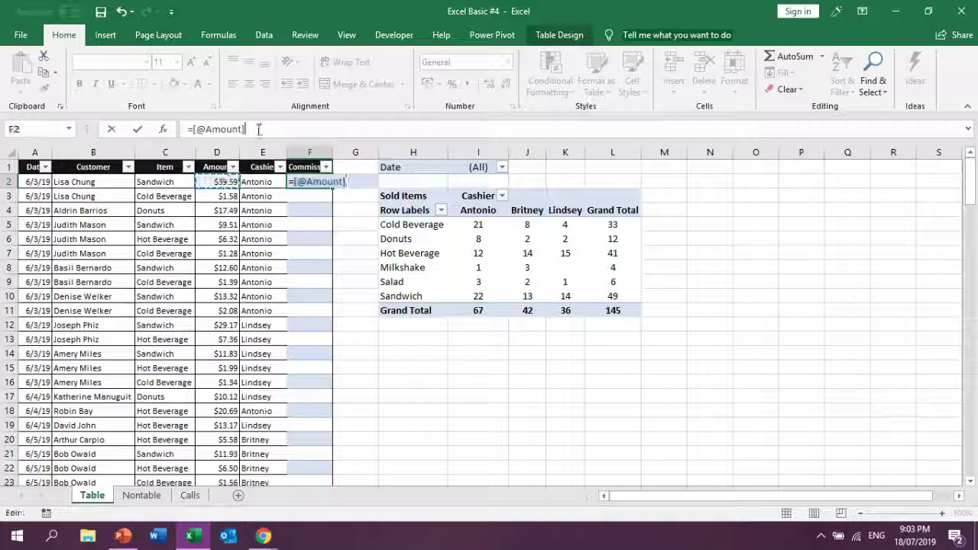
pyautogui.write('*')
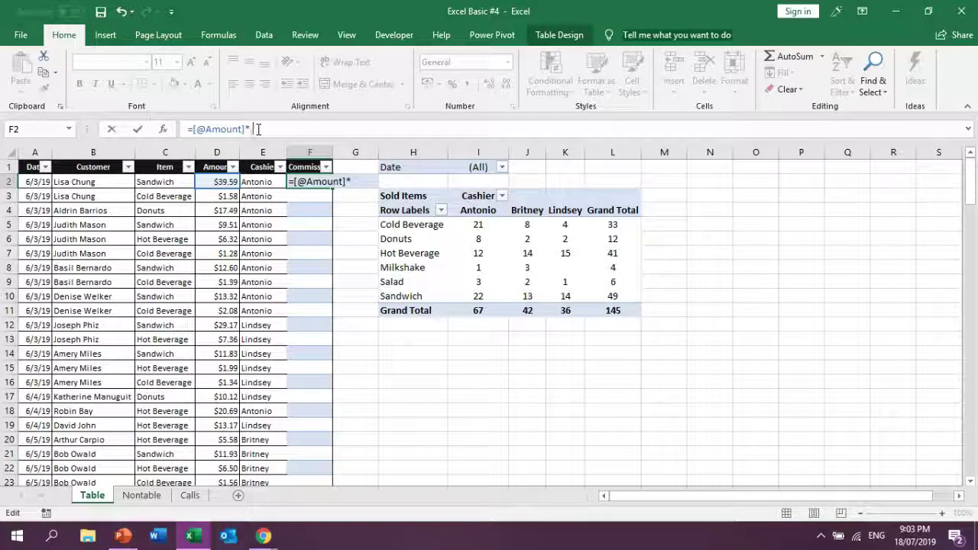
pyautogui.write('0.1')
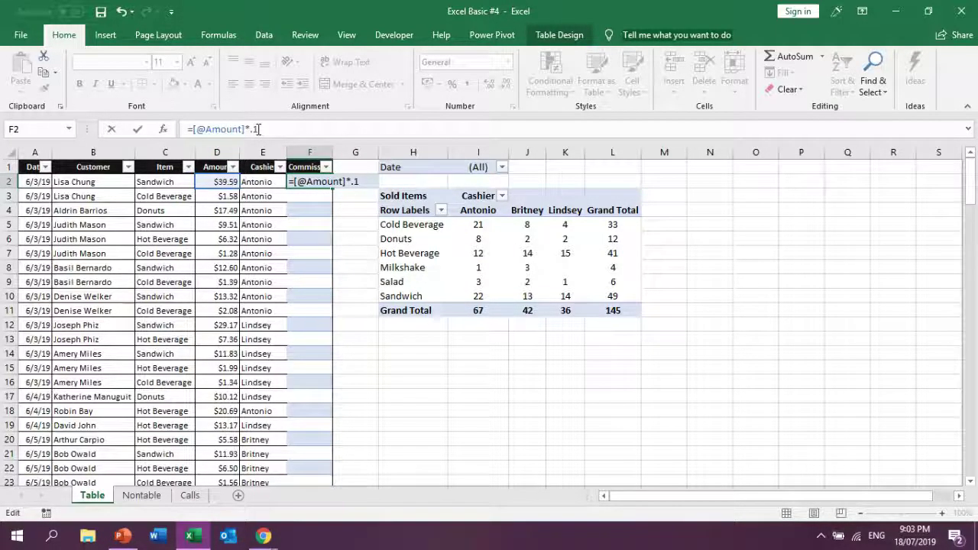
pyautogui.press('Return')
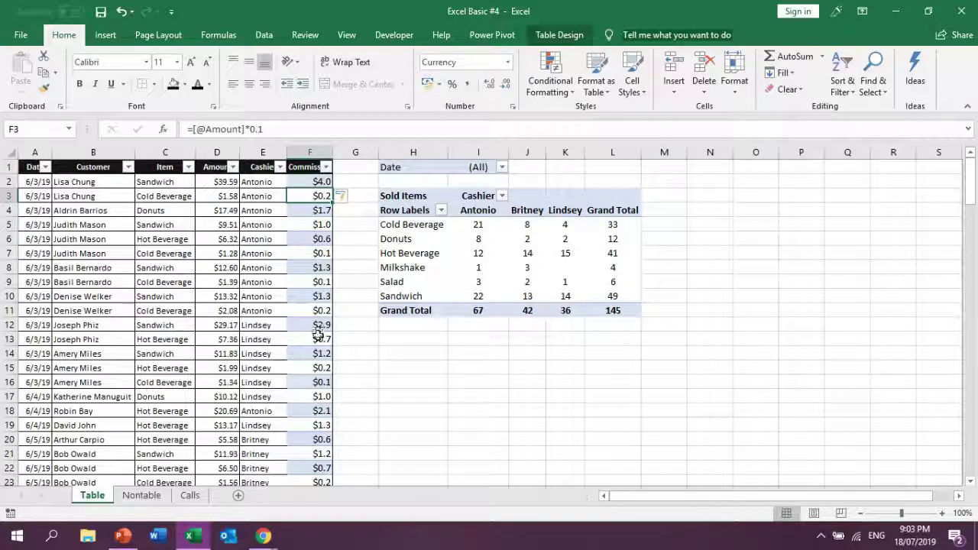
pyautogui.click(303, 152)
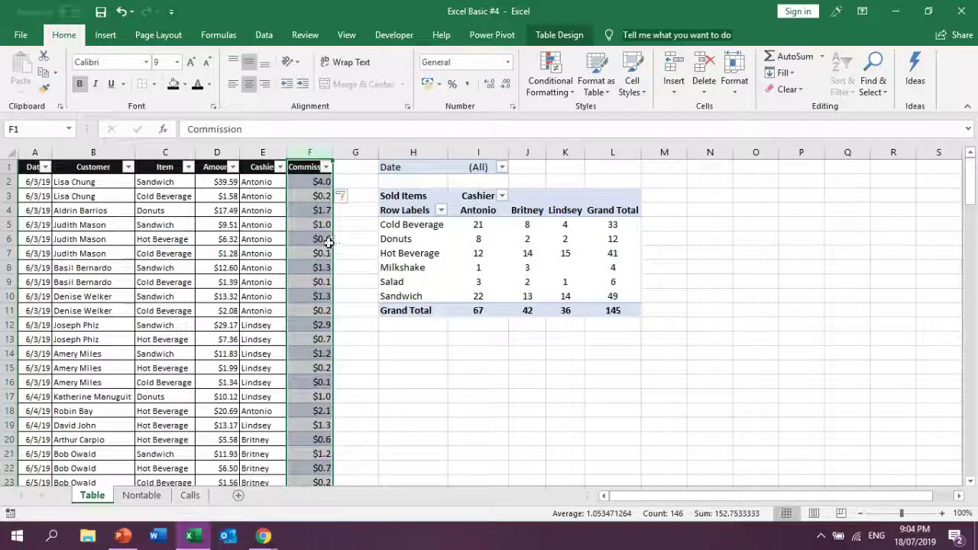
pyautogui.click(315, 182)
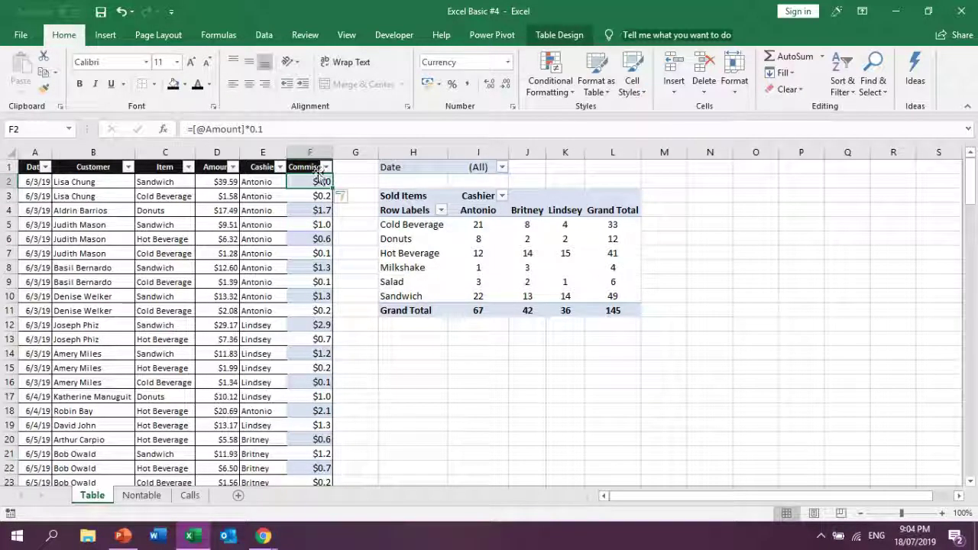
# - Refresh the Table and Nontable pivots so Commission appears in their field lists
pyautogui.rightClick(480, 260)
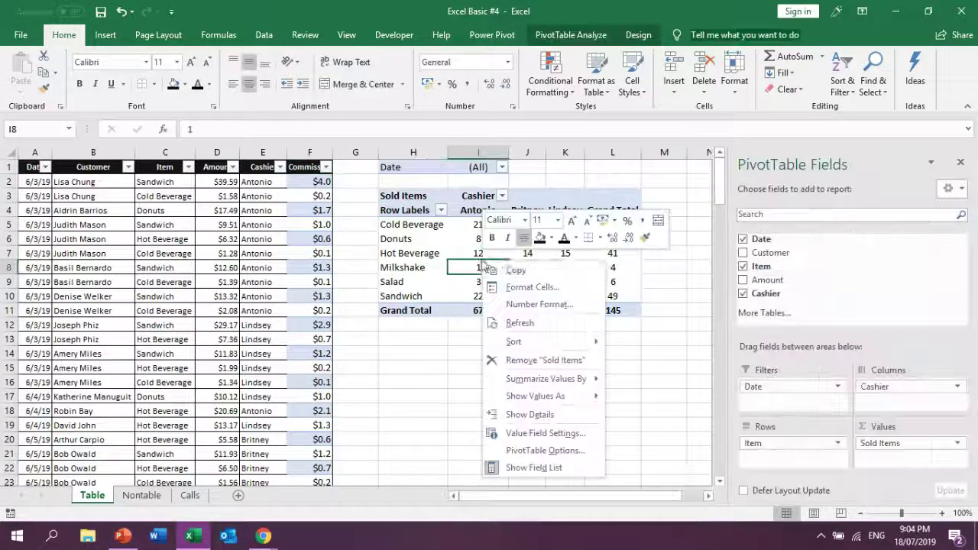
pyautogui.click(539, 324)
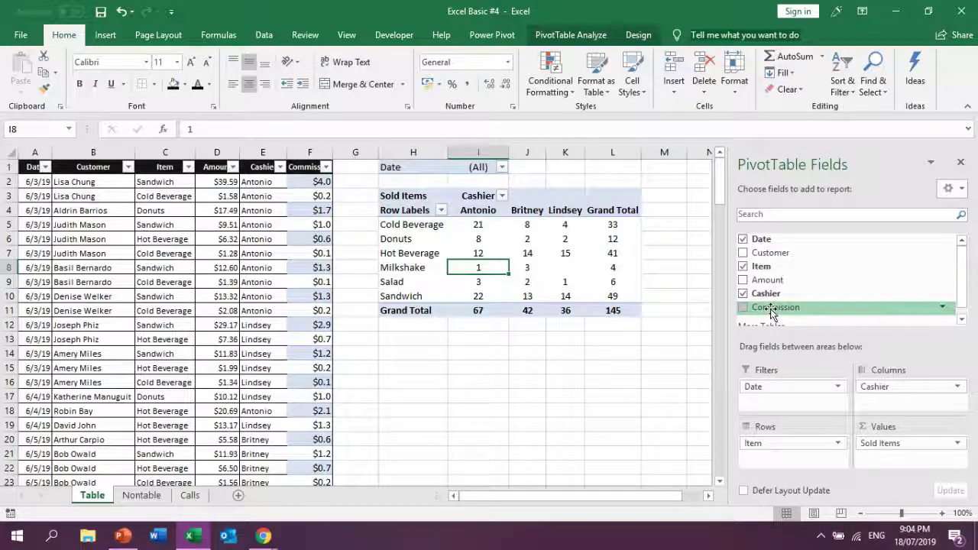
pyautogui.click(143, 495)
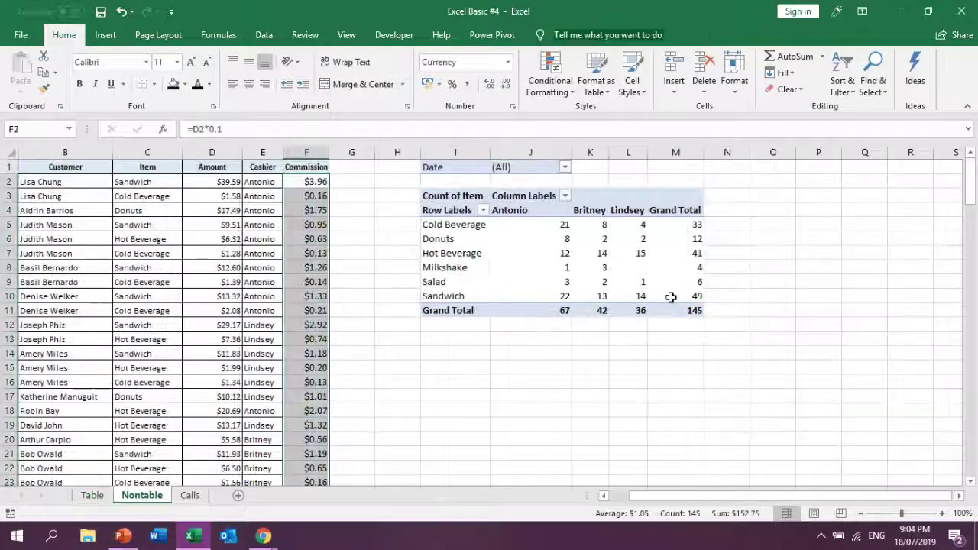
pyautogui.rightClick(507, 254)
pyautogui.click(535, 318)
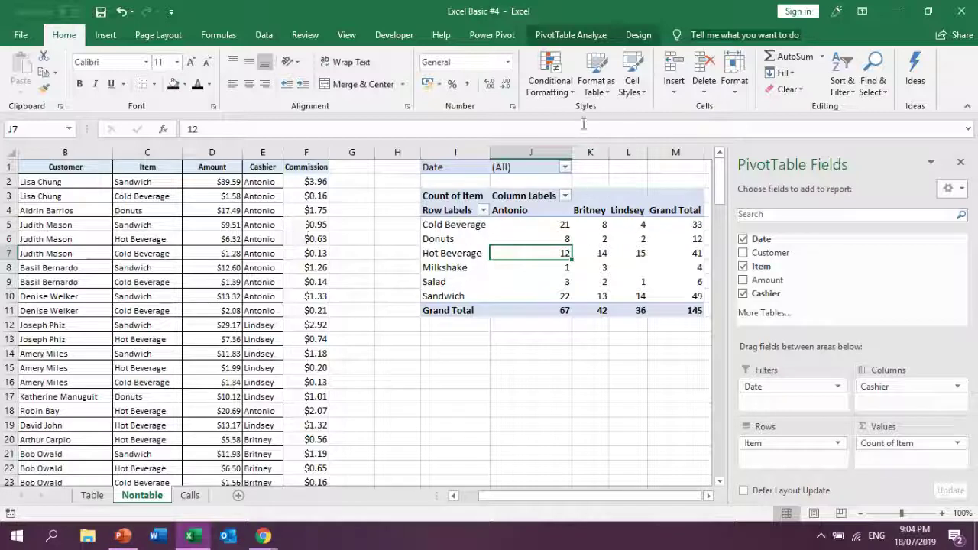
# - Widen the Nontable pivot's source range from $E$146 to $F$146
pyautogui.click(568, 38)
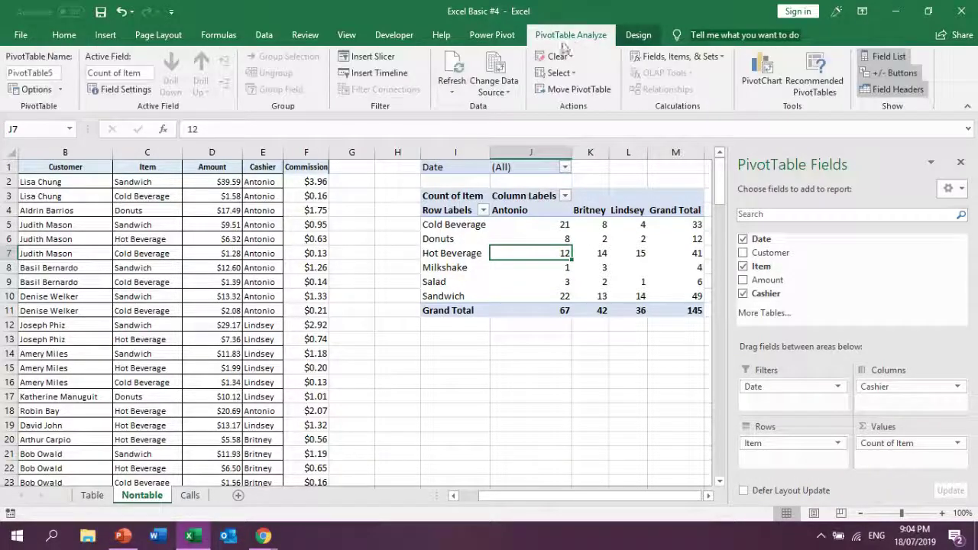
pyautogui.click(503, 91)
pyautogui.click(524, 107)
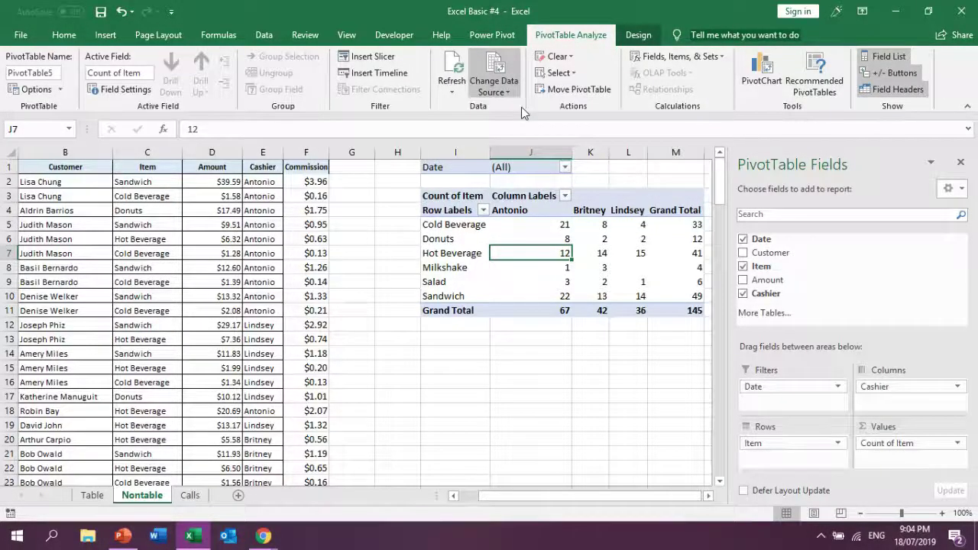
pyautogui.click(575, 344)
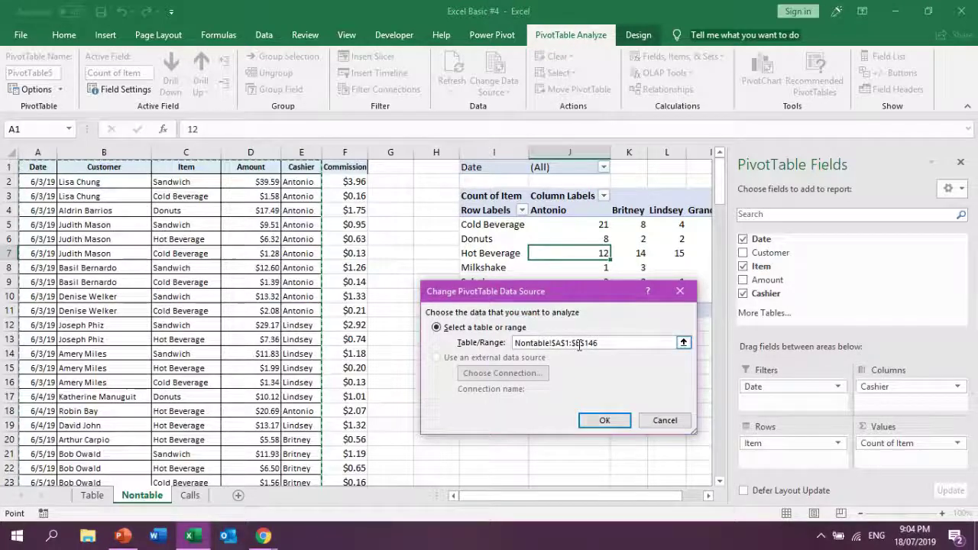
pyautogui.press('BackSpace')
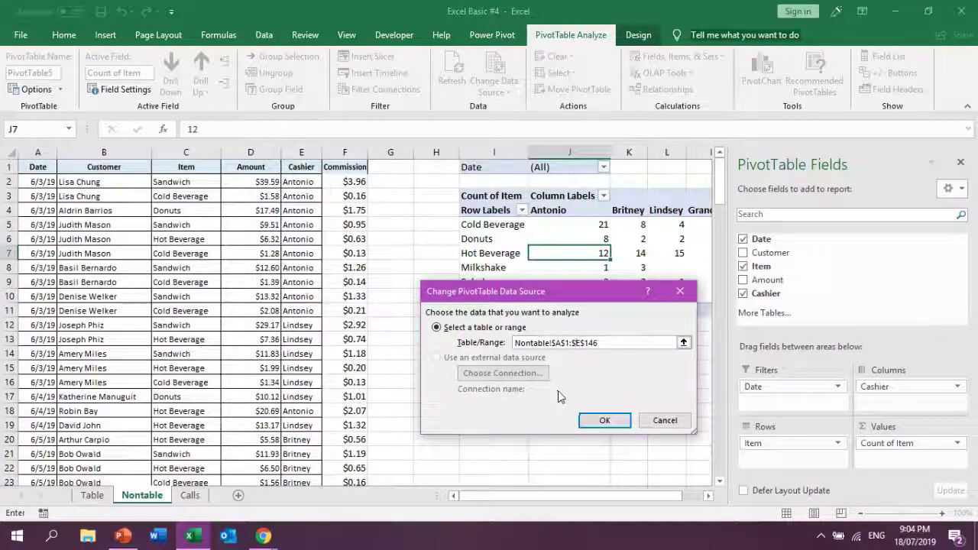
pyautogui.write('F')
pyautogui.click(625, 423)
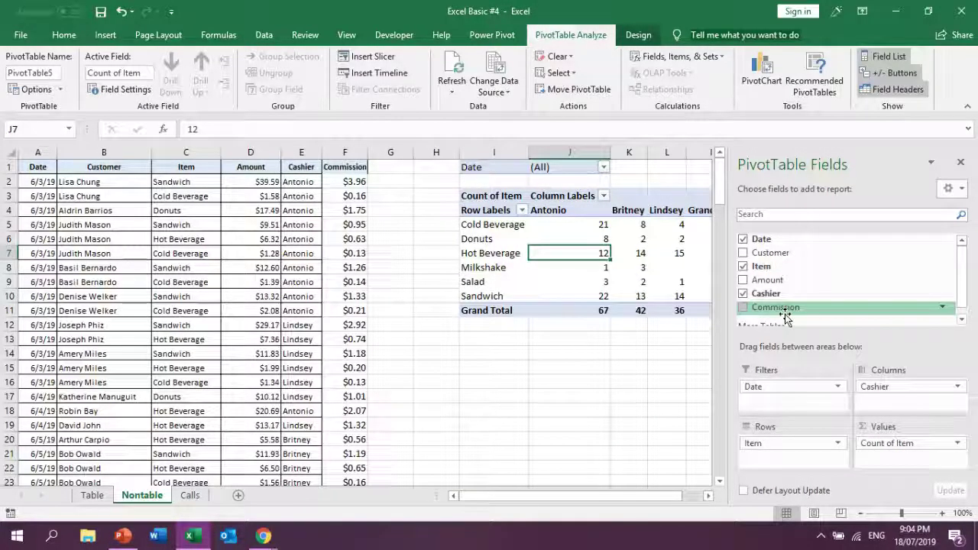
pyautogui.moveTo(592, 495); pyautogui.dragTo(624, 497)
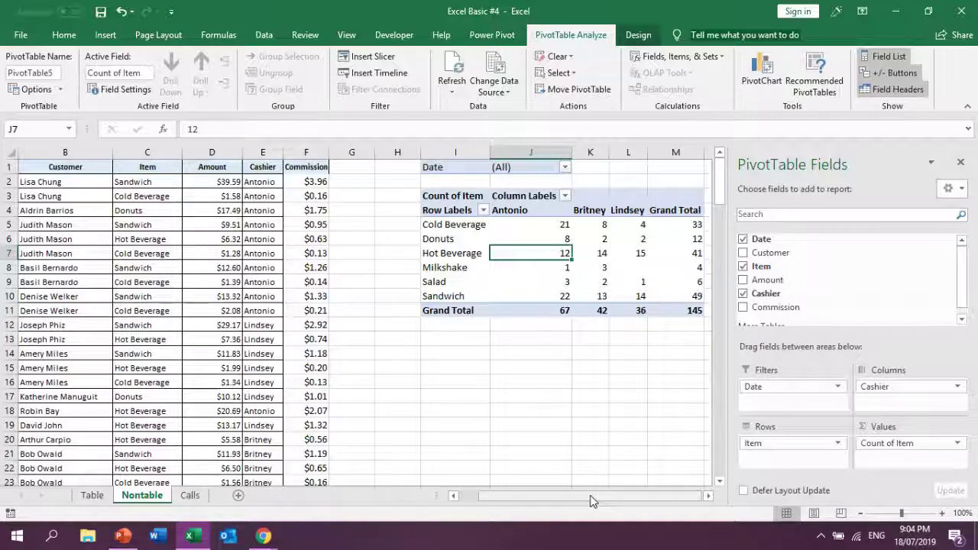
# - Switch to the Table sheet and select the empty Milkshake/Lindsey pivot cell
pyautogui.click(93, 498)
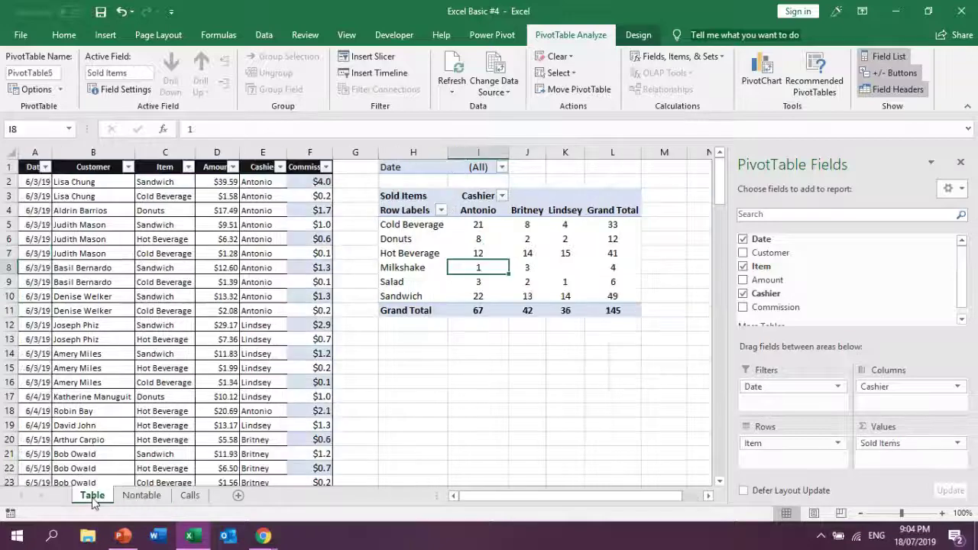
pyautogui.click(567, 464)
pyautogui.click(566, 269)
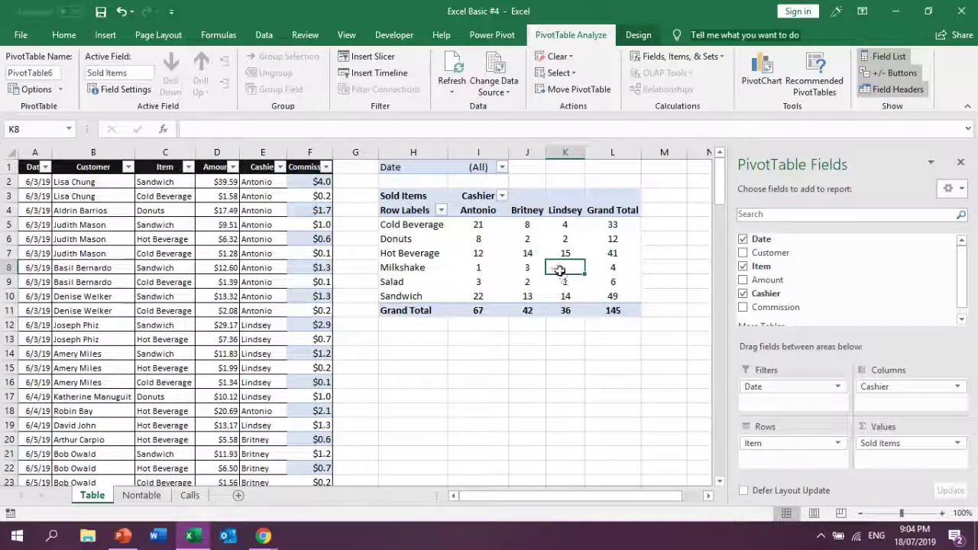
pyautogui.moveTo(560, 271)
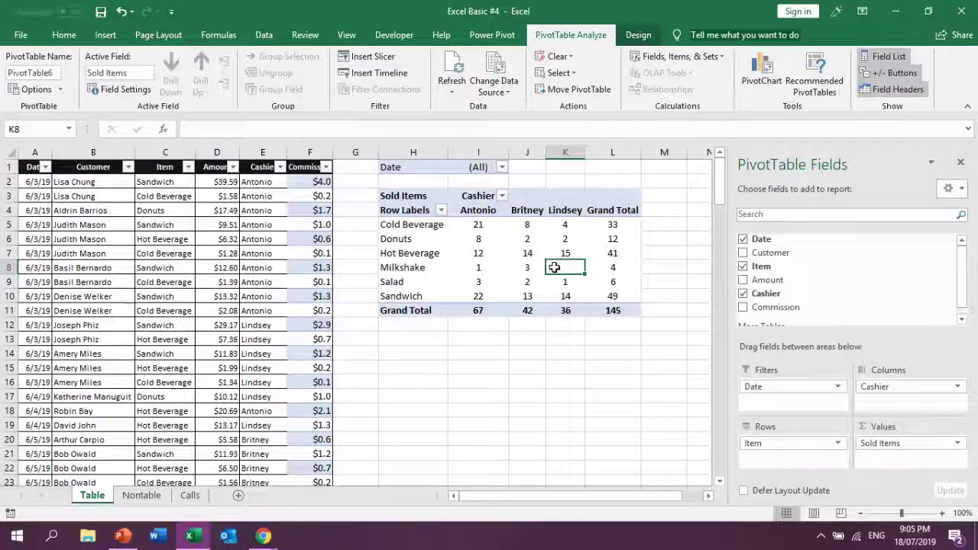
pyautogui.rightClick(554, 268)
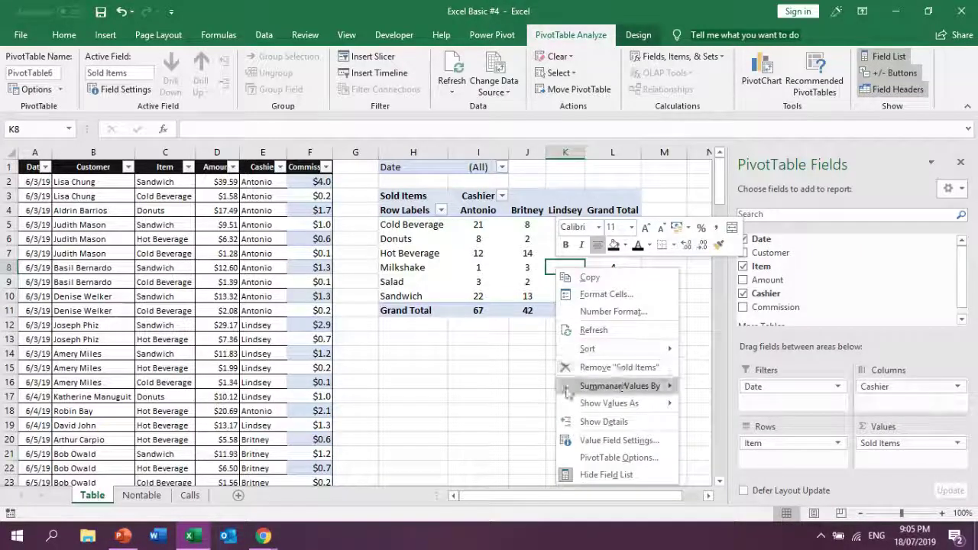
pyautogui.click(428, 401)
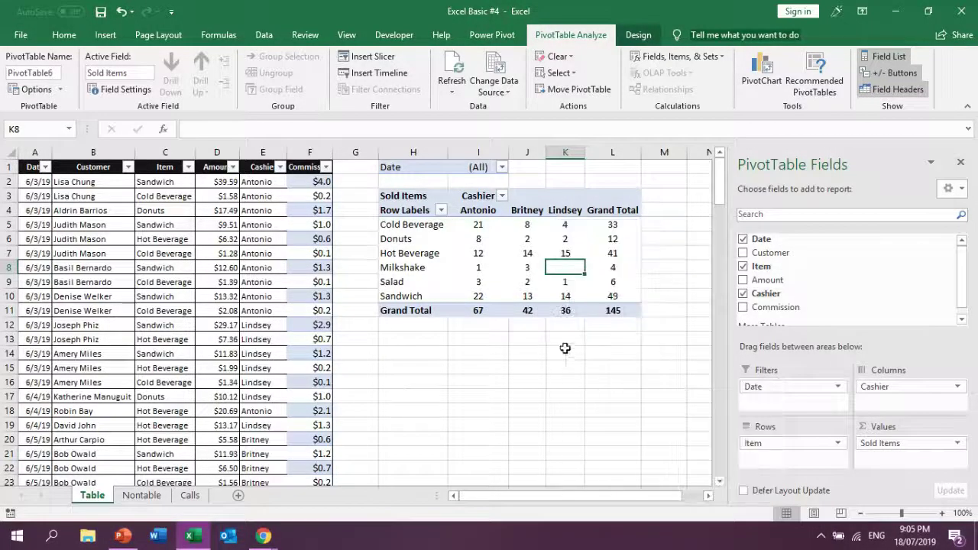
# - Turn on the 'For empty cells show' setting in PivotTable Options, showing 0
pyautogui.rightClick(564, 268)
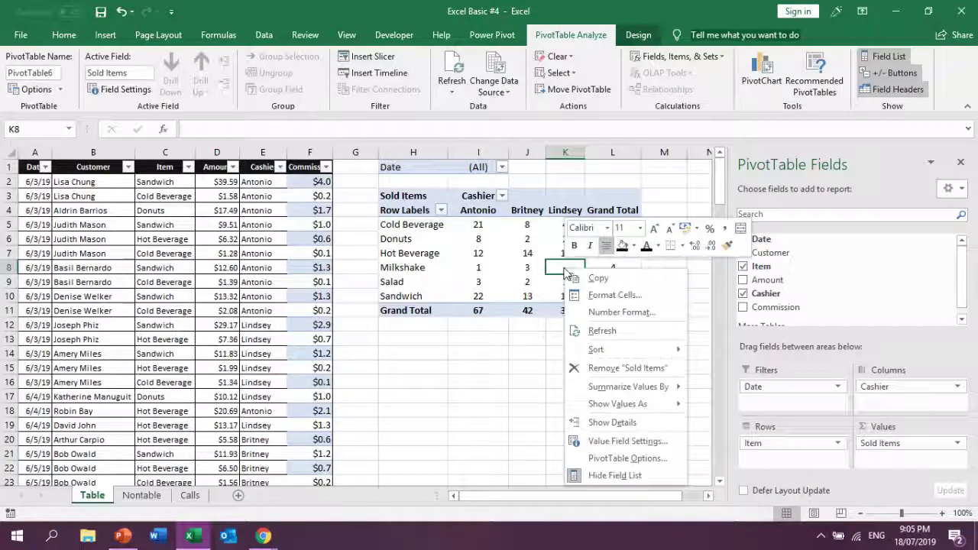
pyautogui.click(627, 457)
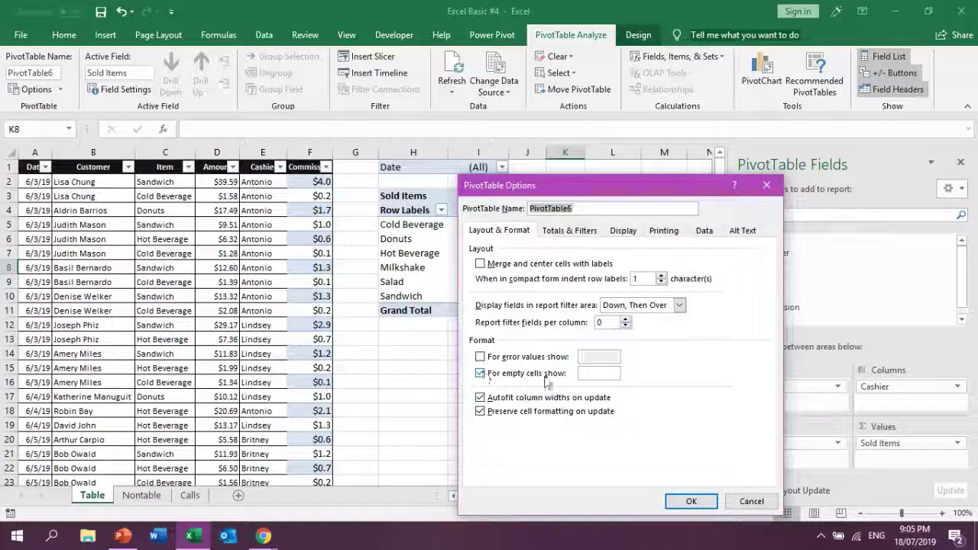
pyautogui.click(599, 374)
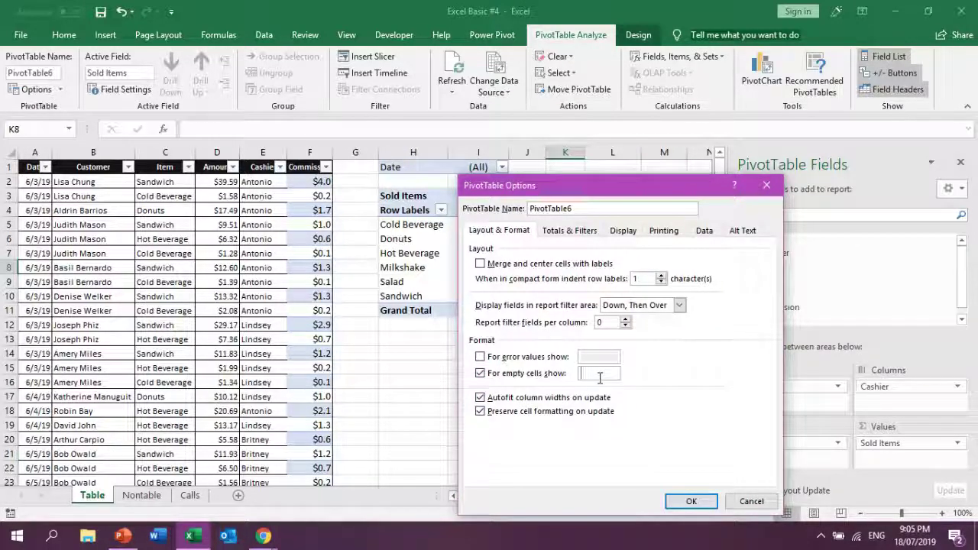
pyautogui.click(691, 502)
# - Change the PivotTable's empty-cell placeholder to '--'
pyautogui.rightClick(563, 267)
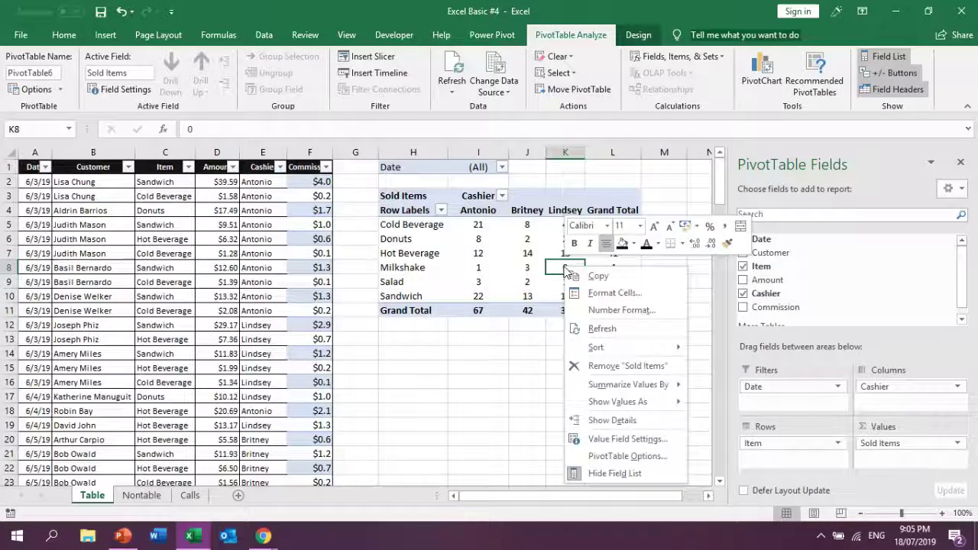
pyautogui.click(616, 456)
pyautogui.click(583, 372)
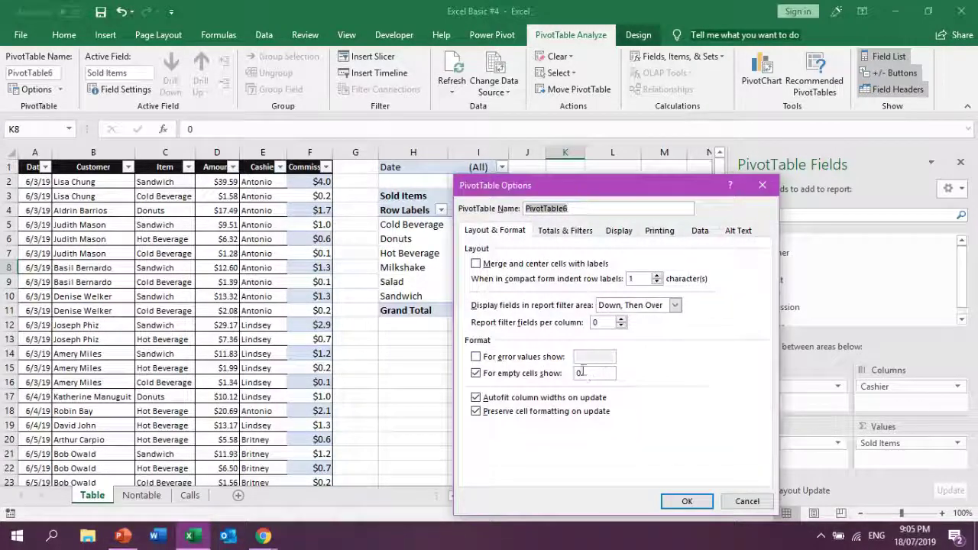
pyautogui.click(577, 374)
pyautogui.write('-')
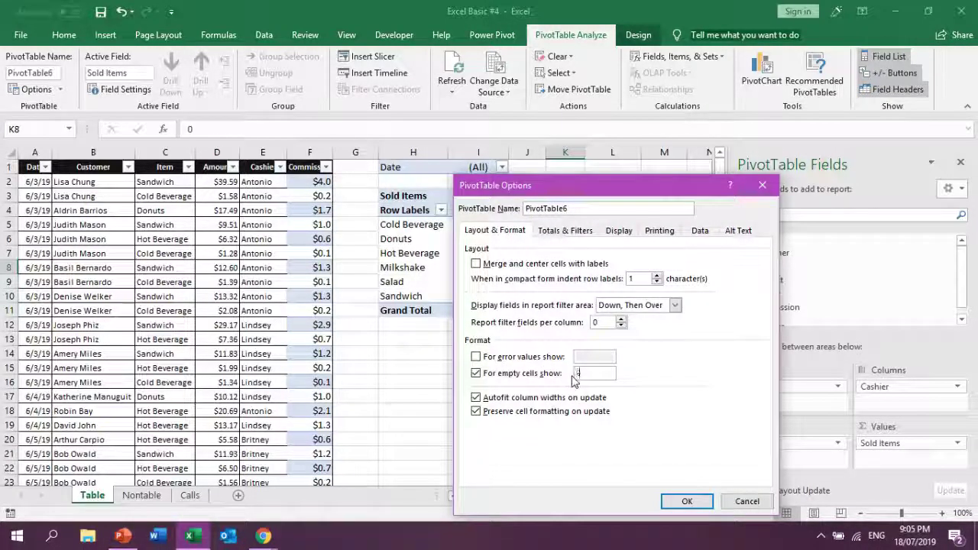
pyautogui.write('-')
pyautogui.click(687, 501)
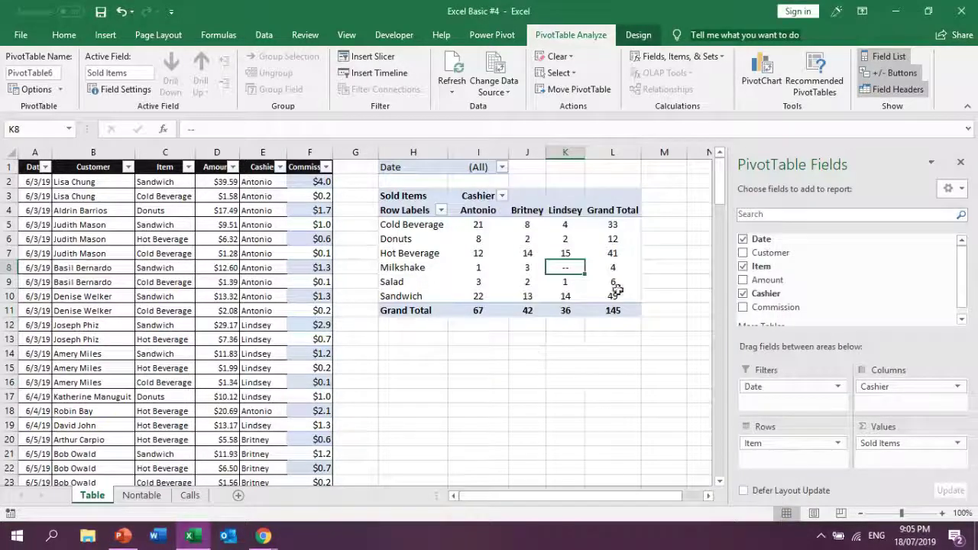
pyautogui.click(534, 395)
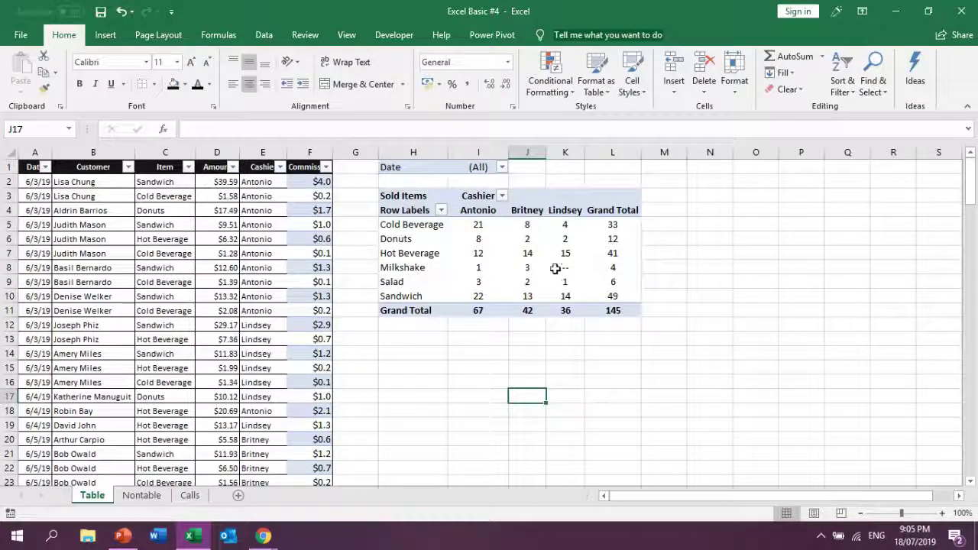
pyautogui.click(556, 269)
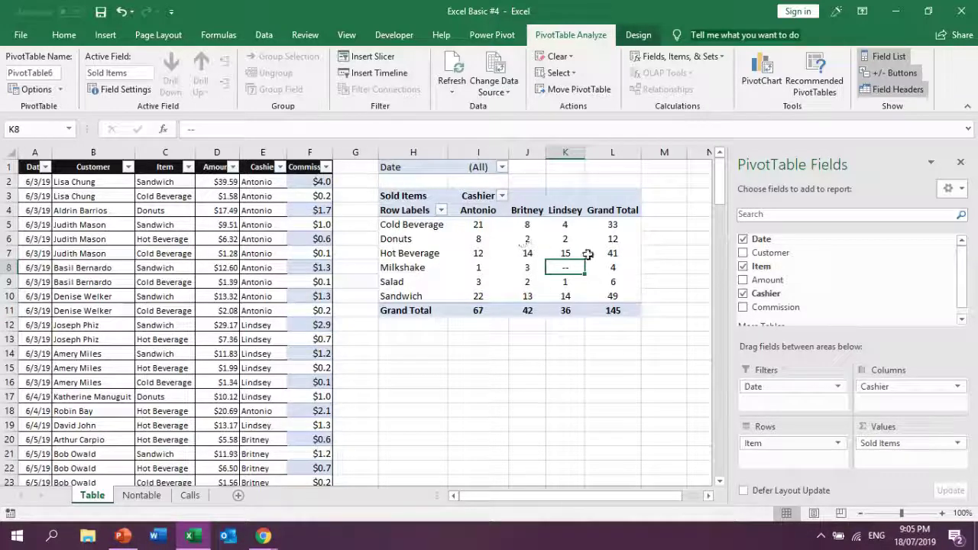
pyautogui.moveTo(449, 286)
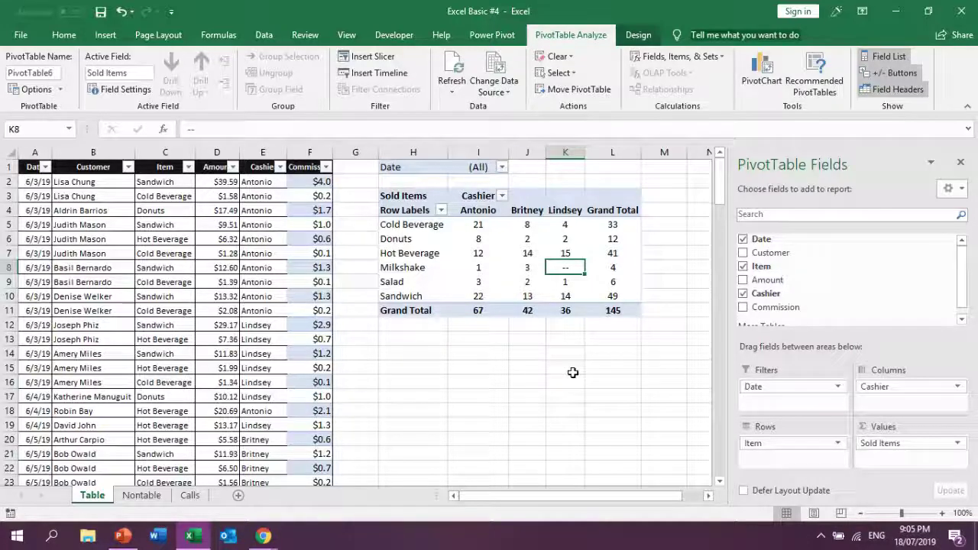
pyautogui.click(521, 281)
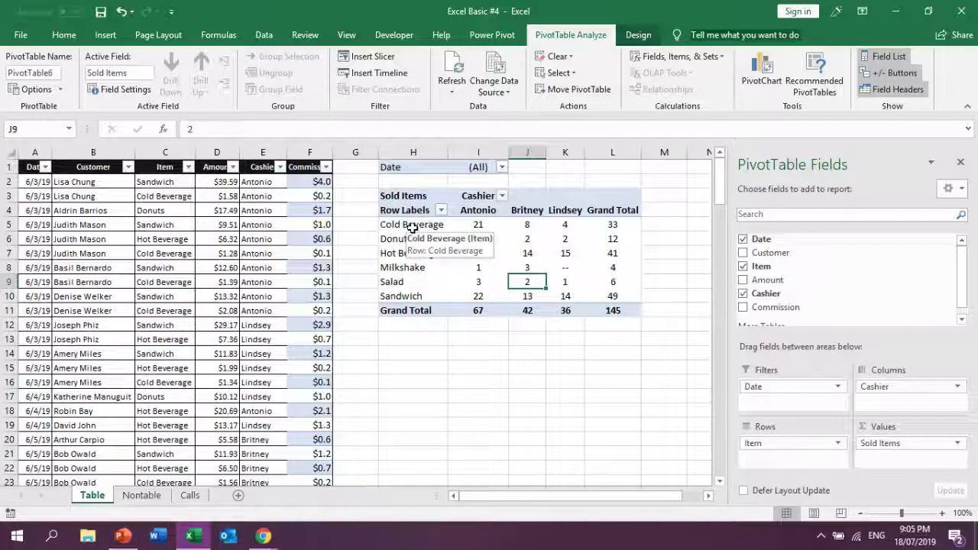
pyautogui.moveTo(412, 226); pyautogui.dragTo(413, 296)
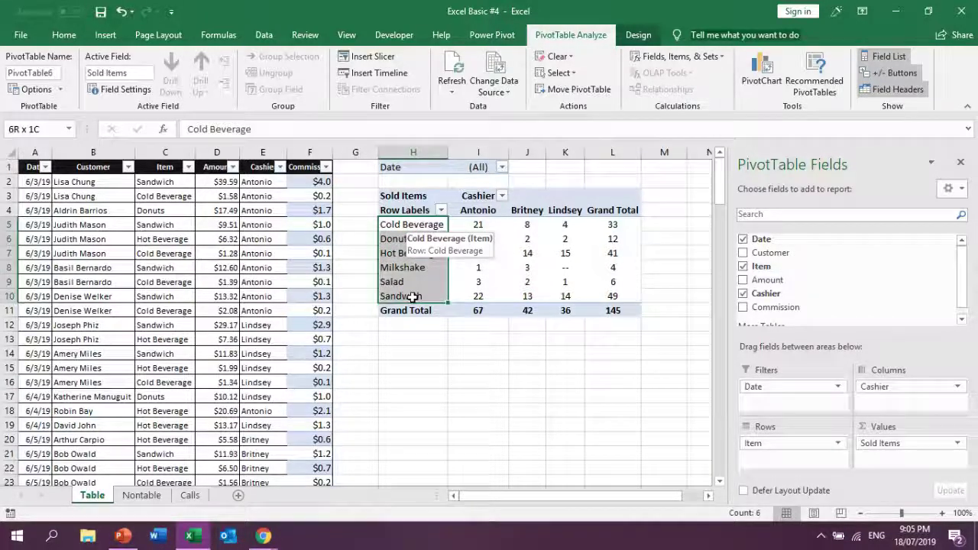
pyautogui.click(604, 409)
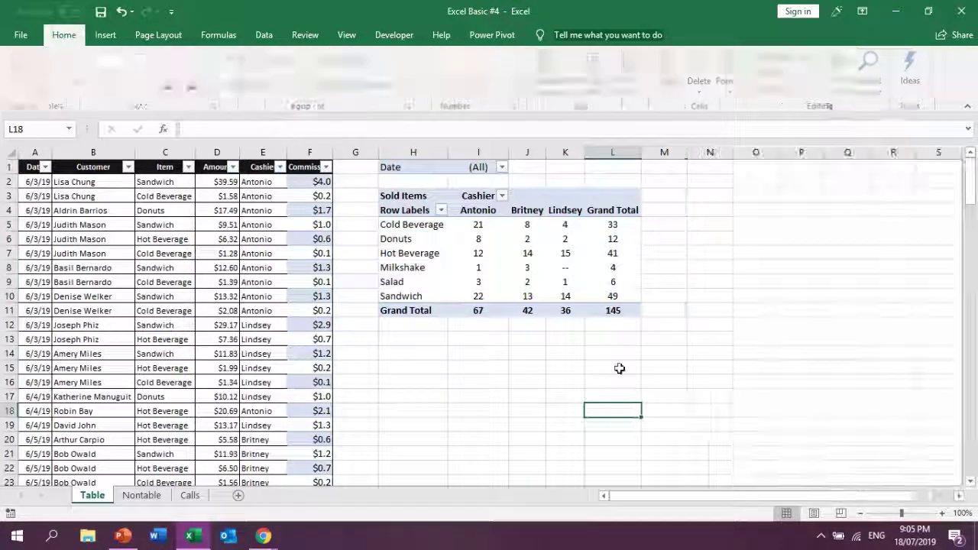
# - Sort the pivot's item rows by grand total, largest first, using the Cold Beverage total of 33
pyautogui.click(614, 225)
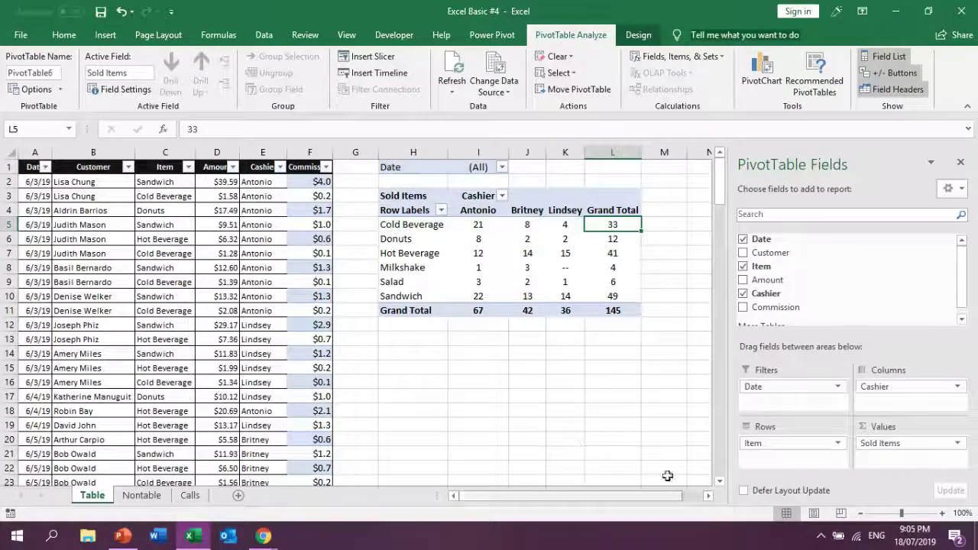
pyautogui.click(419, 227)
pyautogui.click(466, 226)
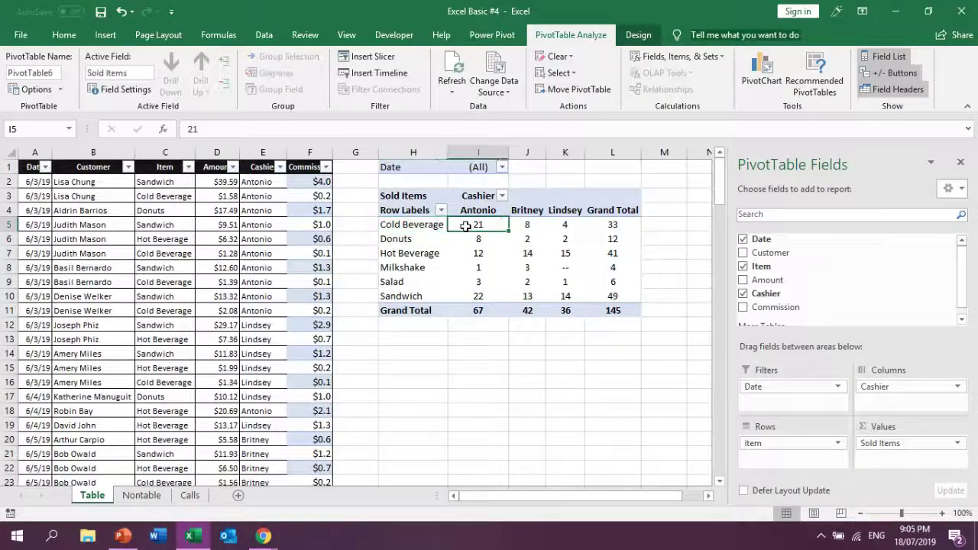
pyautogui.click(535, 226)
pyautogui.click(566, 226)
pyautogui.click(616, 225)
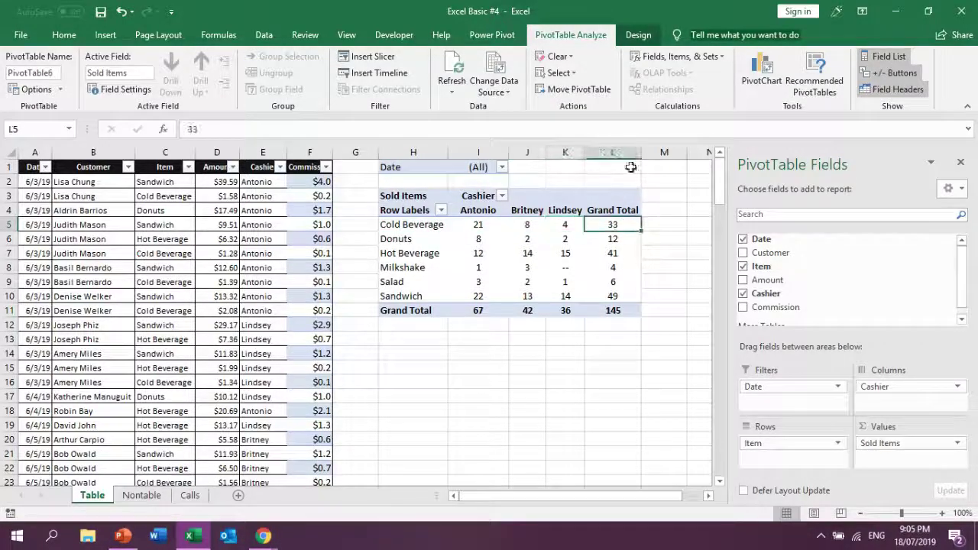
pyautogui.rightClick(621, 223)
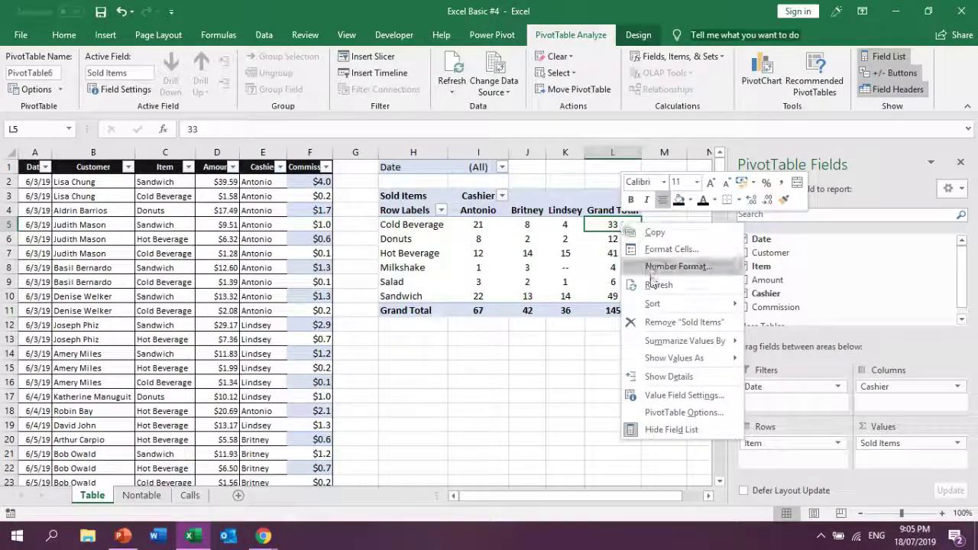
pyautogui.moveTo(660, 305)
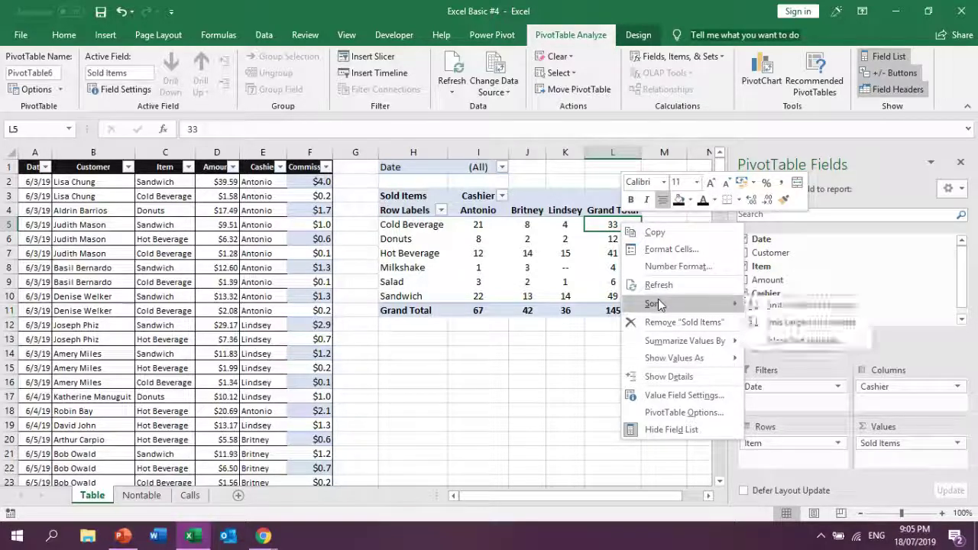
pyautogui.click(776, 323)
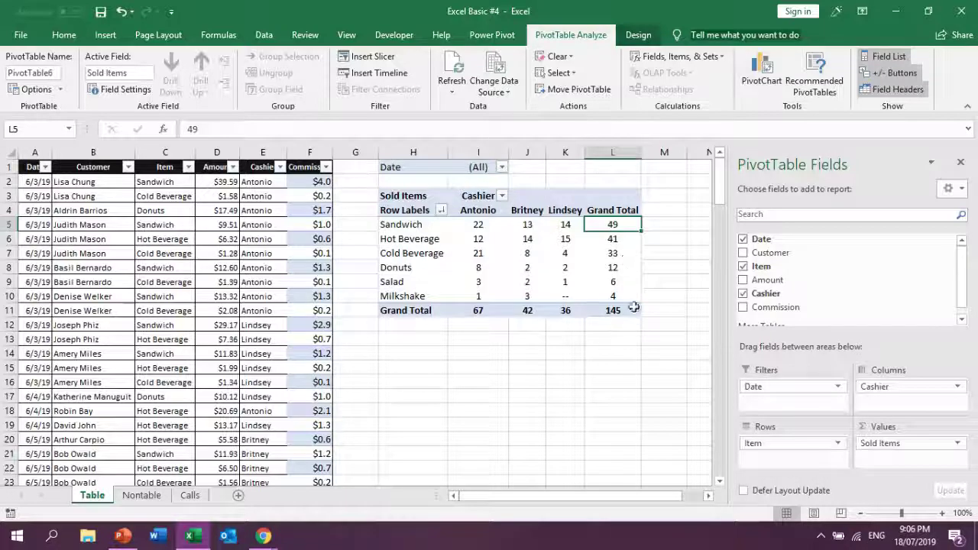
# - Re-sort the item rows alphabetically A to Z and read Lindsey's Cold Beverage count of 4
pyautogui.moveTo(622, 224)
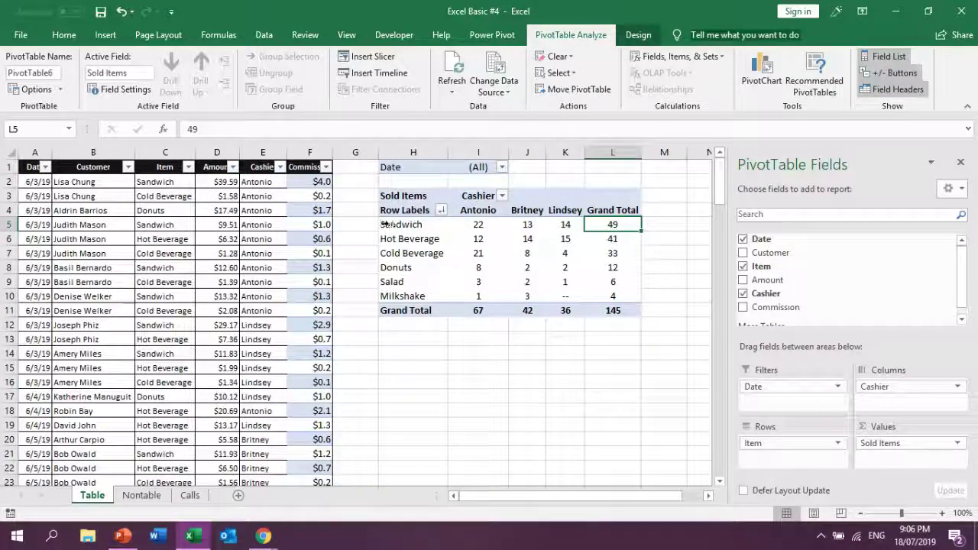
pyautogui.rightClick(417, 224)
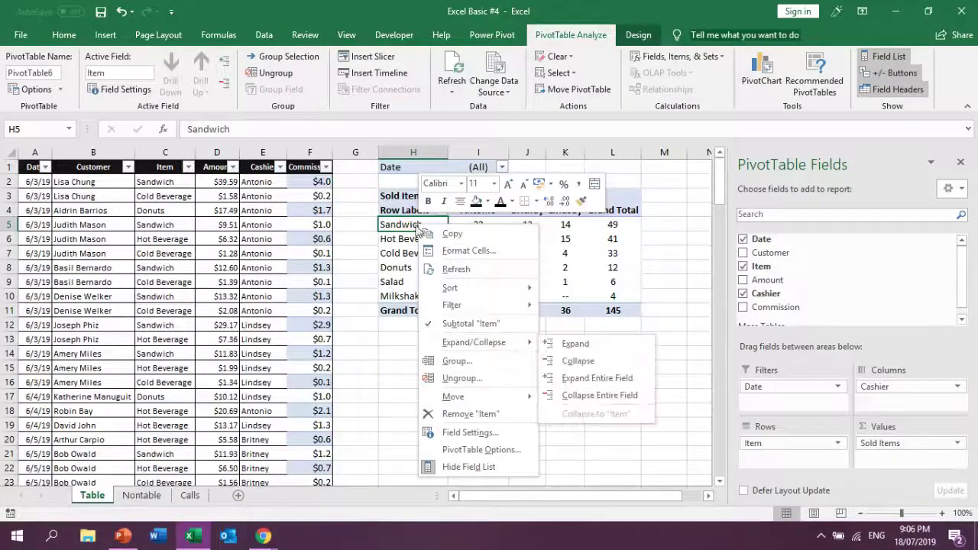
pyautogui.moveTo(527, 287)
pyautogui.click(582, 289)
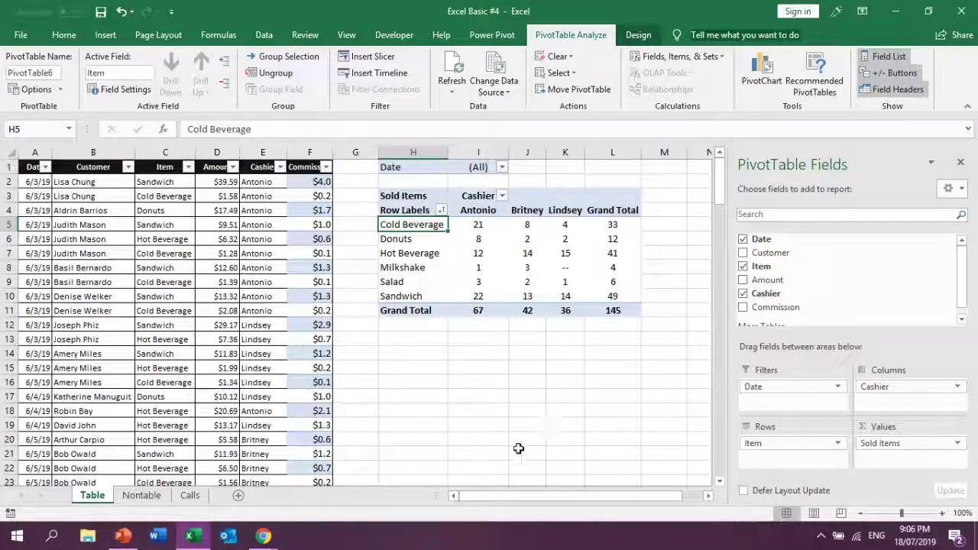
pyautogui.click(570, 423)
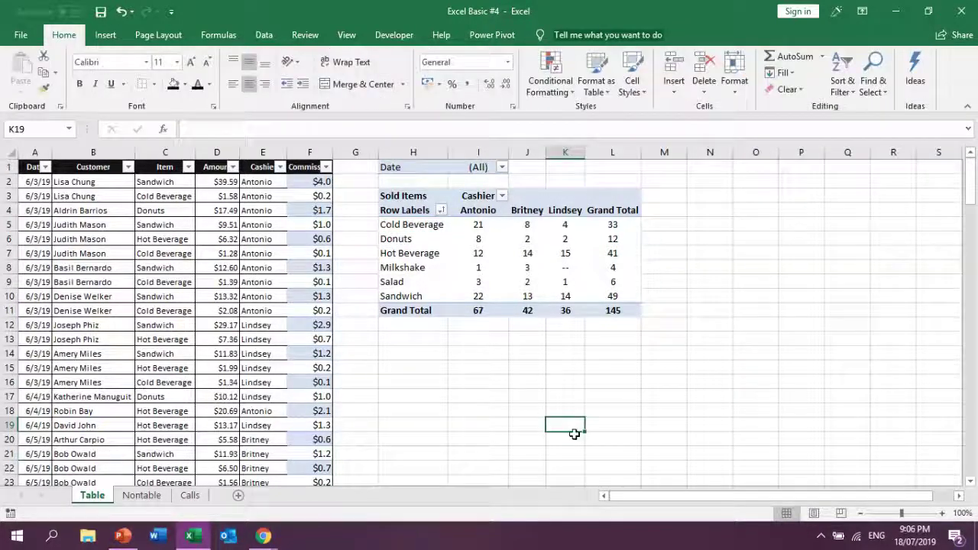
pyautogui.click(565, 224)
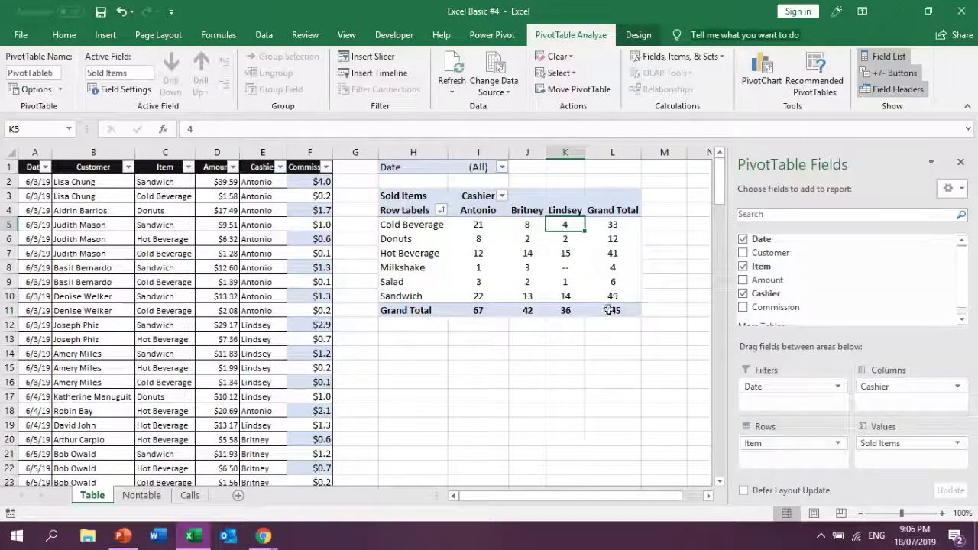
pyautogui.moveTo(564, 226)
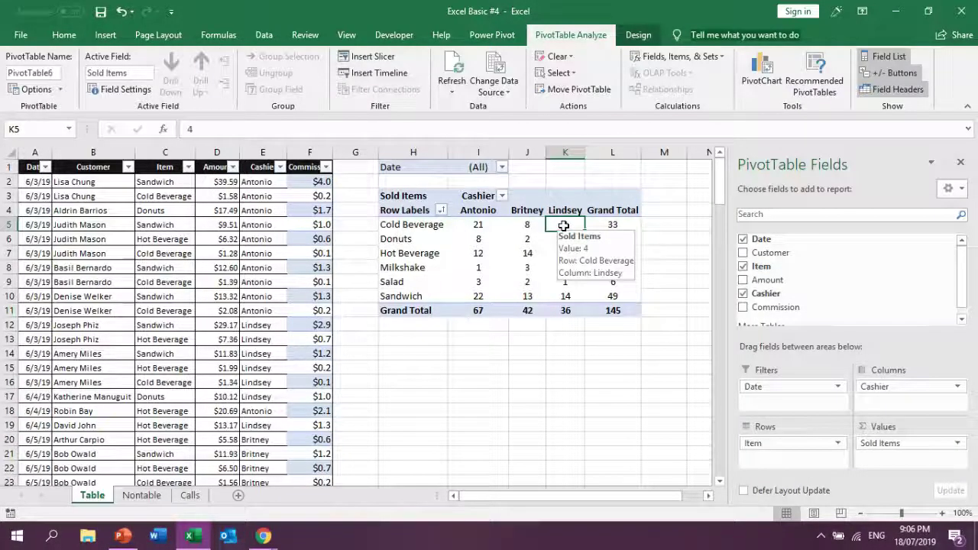
pyautogui.doubleClick(564, 225)
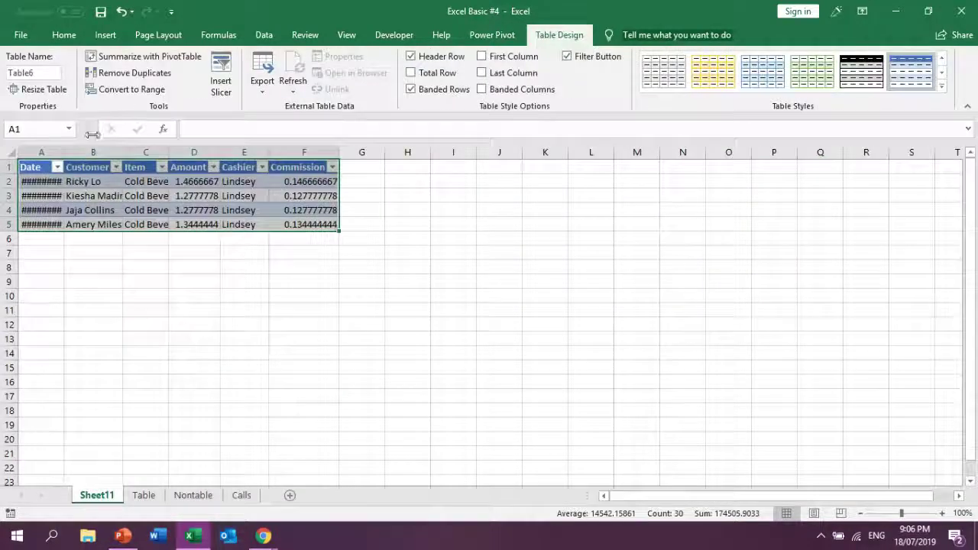
pyautogui.click(50, 155)
pyautogui.moveTo(50, 156); pyautogui.dragTo(312, 158)
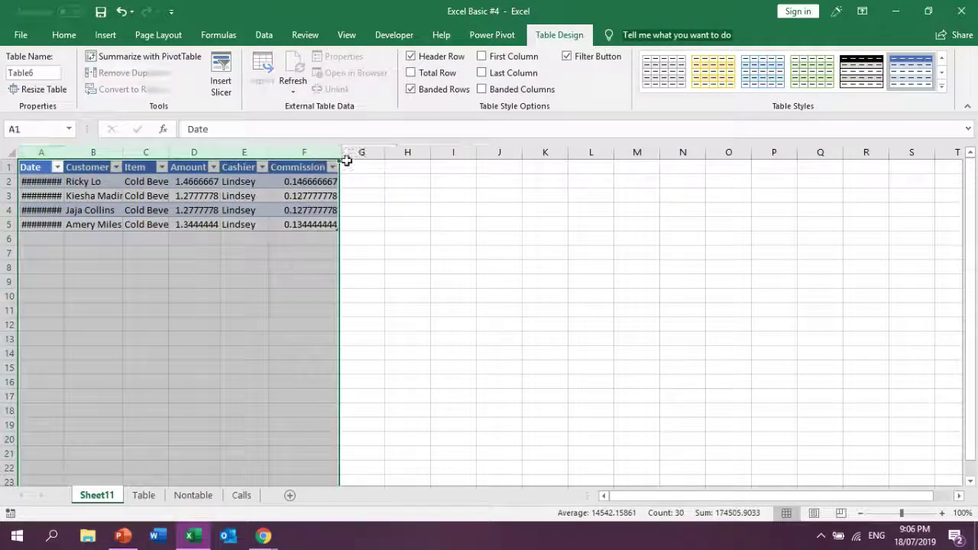
pyautogui.doubleClick(338, 153)
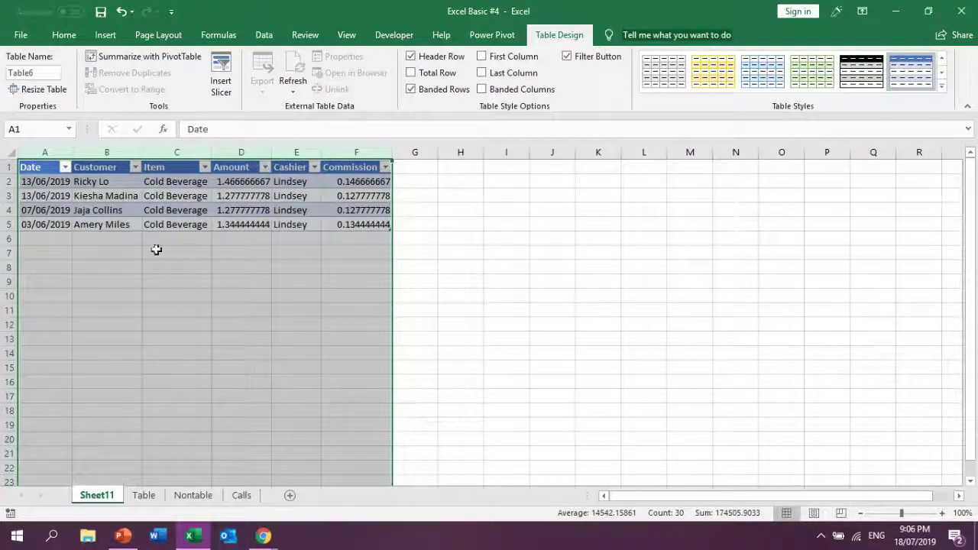
pyautogui.moveTo(84, 183); pyautogui.dragTo(357, 226)
pyautogui.click(241, 308)
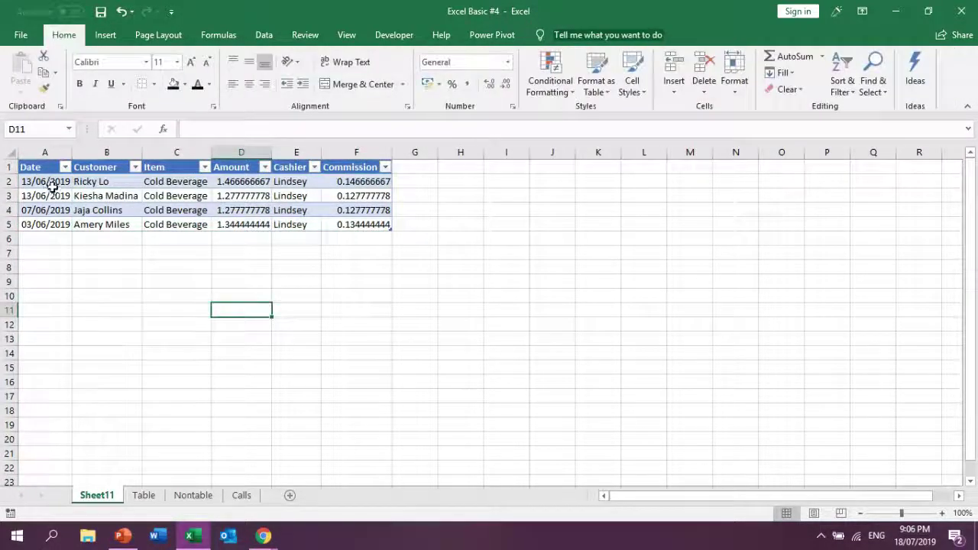
pyautogui.moveTo(46, 183); pyautogui.dragTo(388, 225)
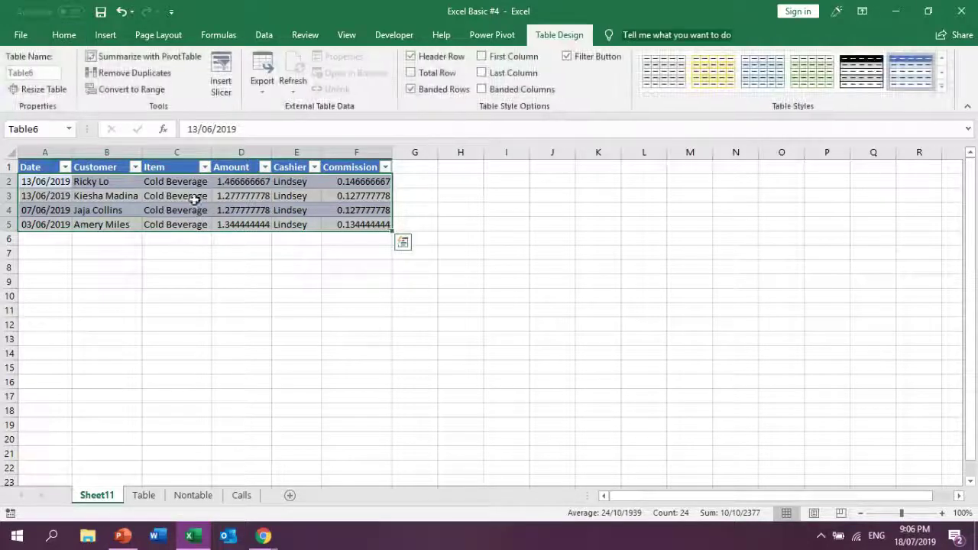
pyautogui.rightClick(88, 494)
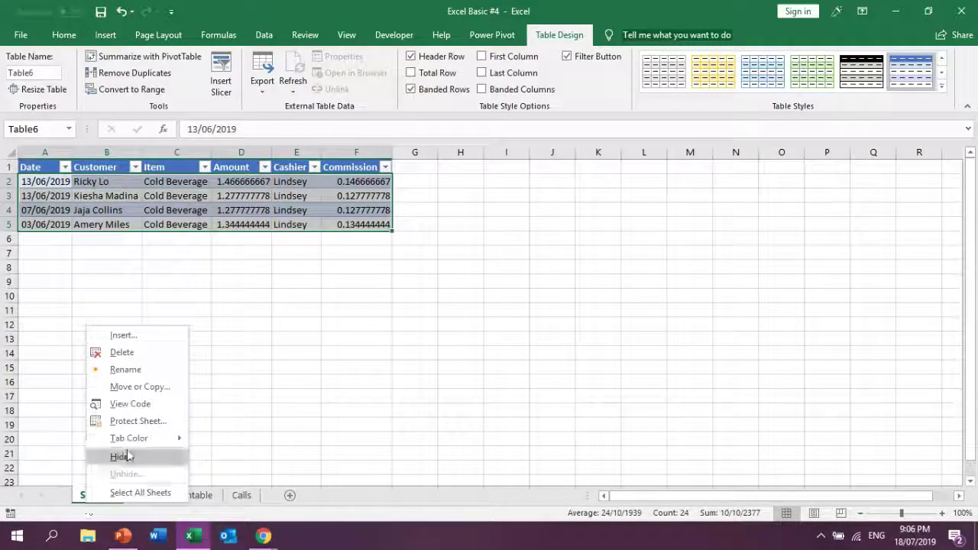
pyautogui.click(122, 352)
pyautogui.click(463, 308)
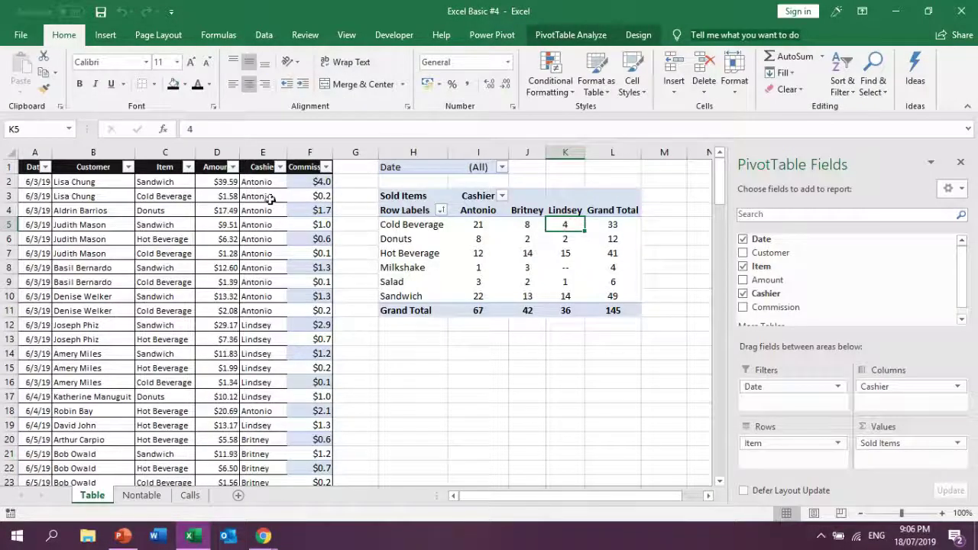
pyautogui.click(280, 166)
pyautogui.click(137, 306)
pyautogui.click(137, 345)
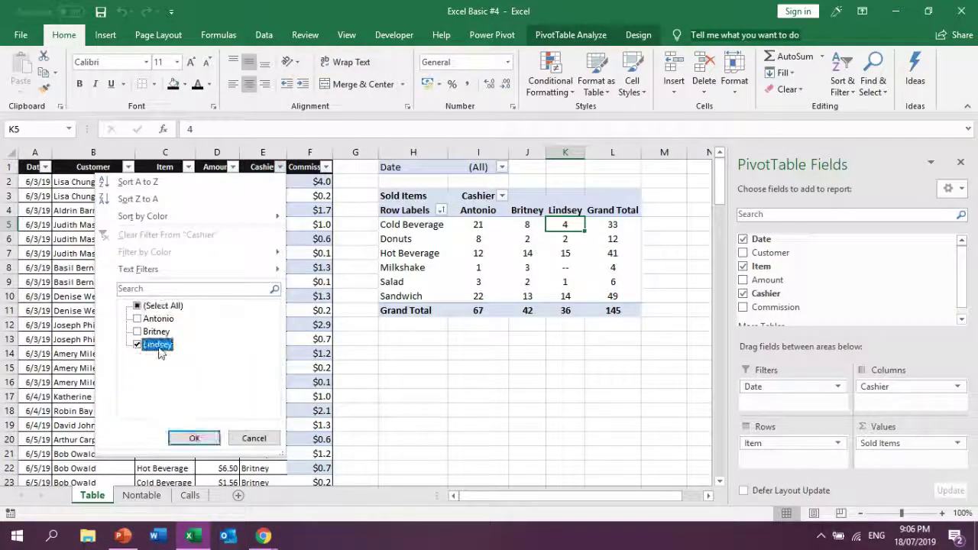
pyautogui.click(195, 438)
pyautogui.click(189, 166)
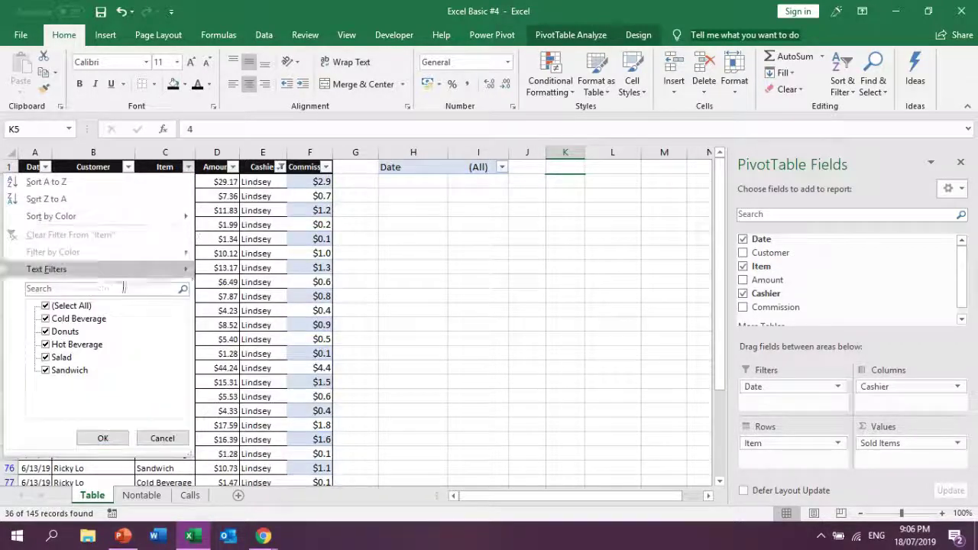
pyautogui.click(91, 306)
pyautogui.click(83, 319)
pyautogui.click(103, 438)
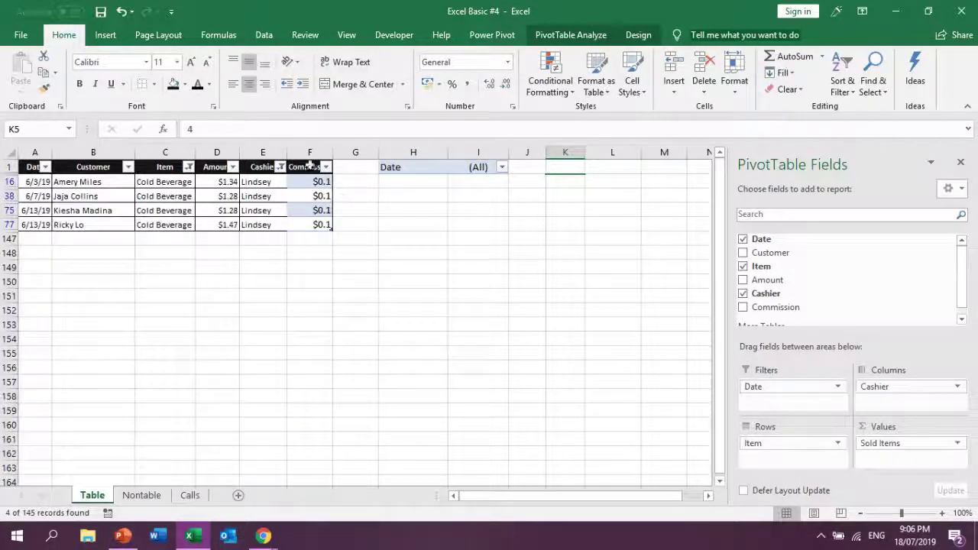
pyautogui.moveTo(277, 182); pyautogui.dragTo(277, 224)
pyautogui.click(175, 337)
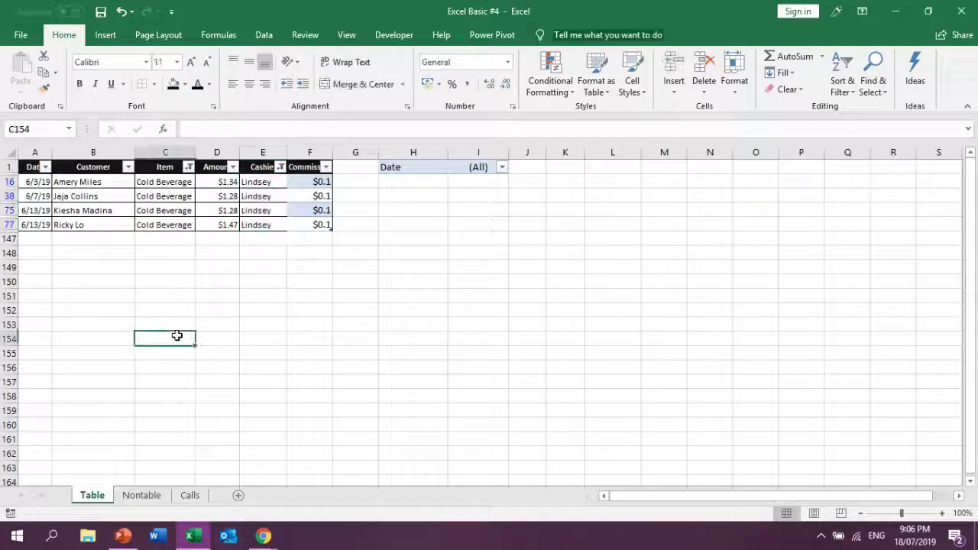
pyautogui.hotkey('alt', 'd')
pyautogui.press('f')
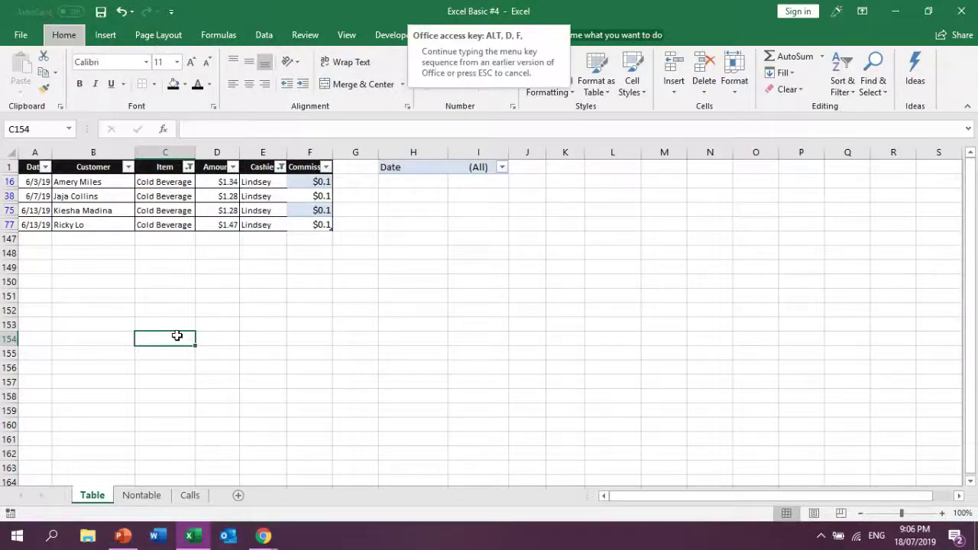
pyautogui.press('Escape')
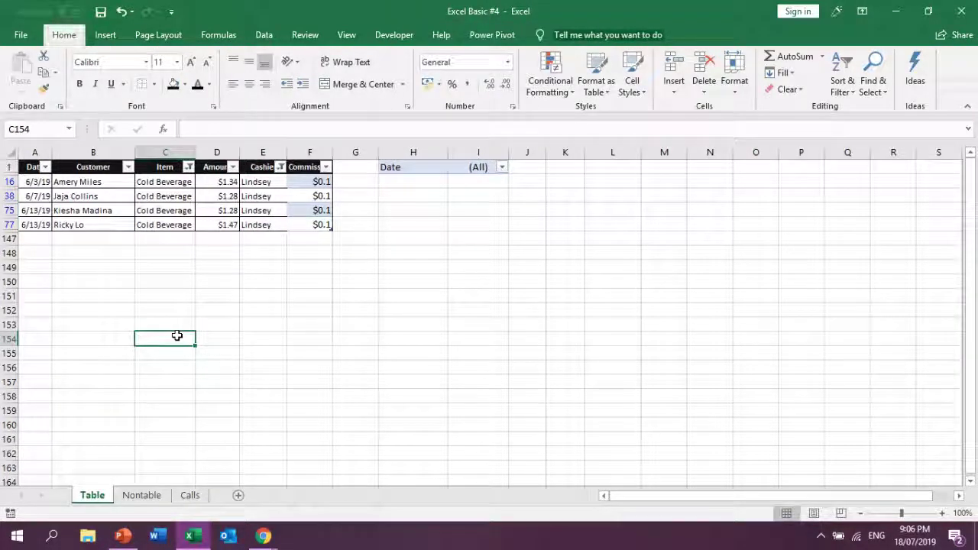
pyautogui.click(175, 211)
pyautogui.hotkey('alt', 'd')
pyautogui.press('f')
pyautogui.press('s')
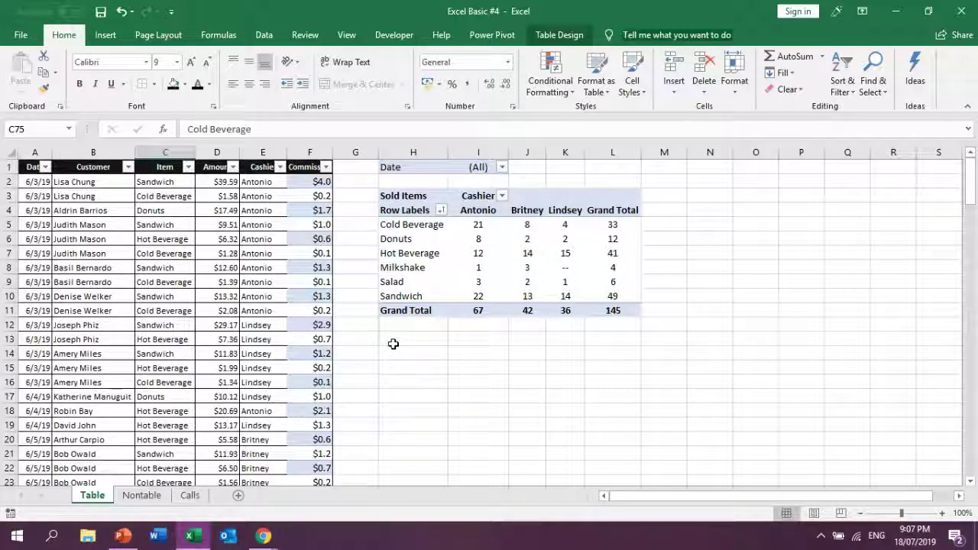
pyautogui.click(449, 283)
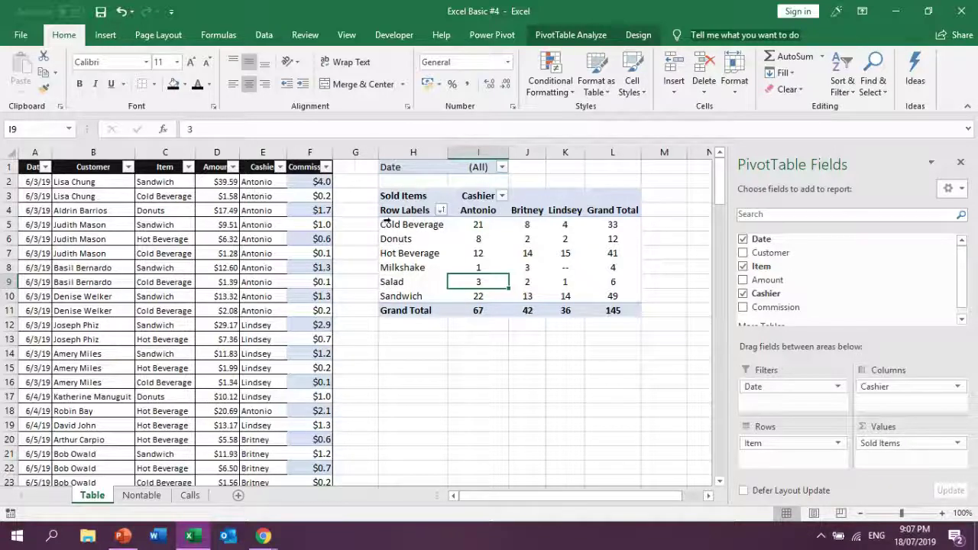
pyautogui.click(37, 154)
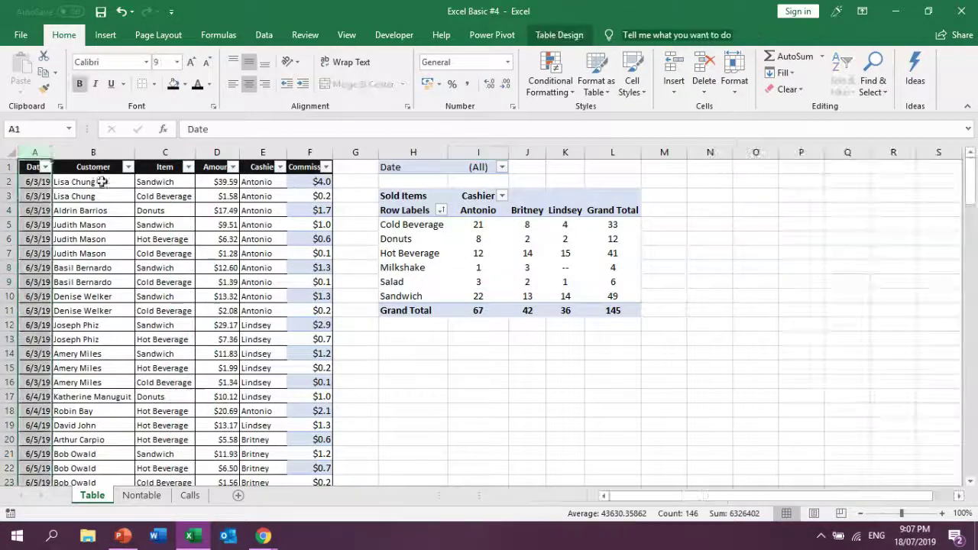
pyautogui.click(162, 182)
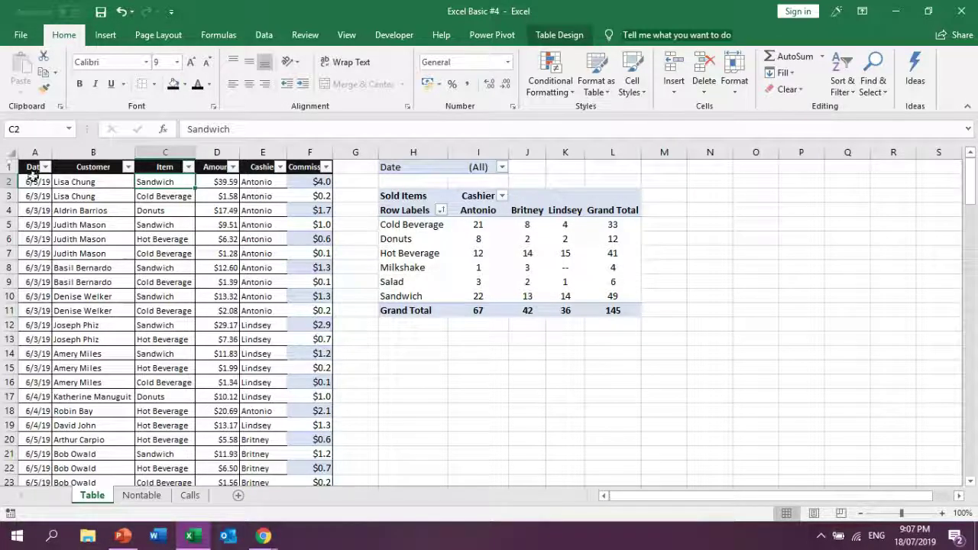
pyautogui.rightClick(220, 156)
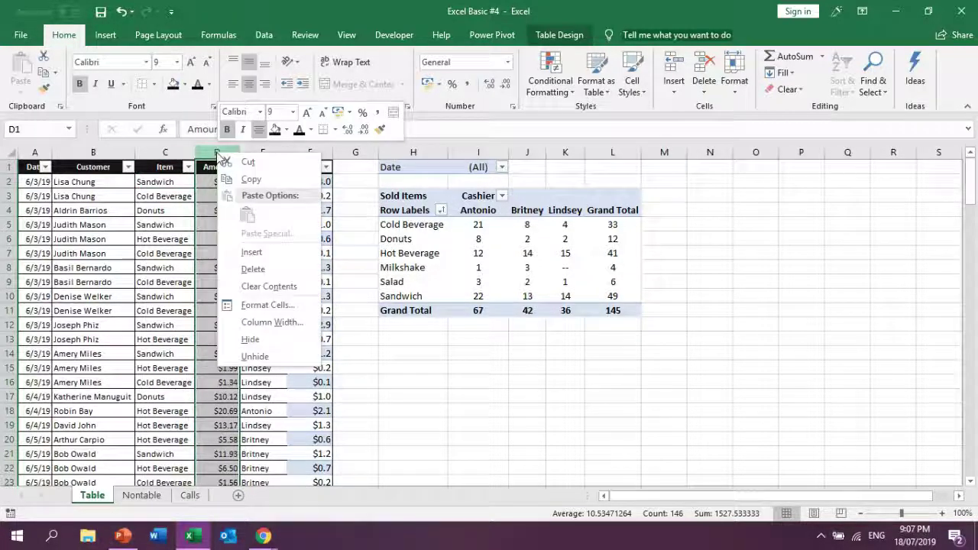
pyautogui.click(252, 253)
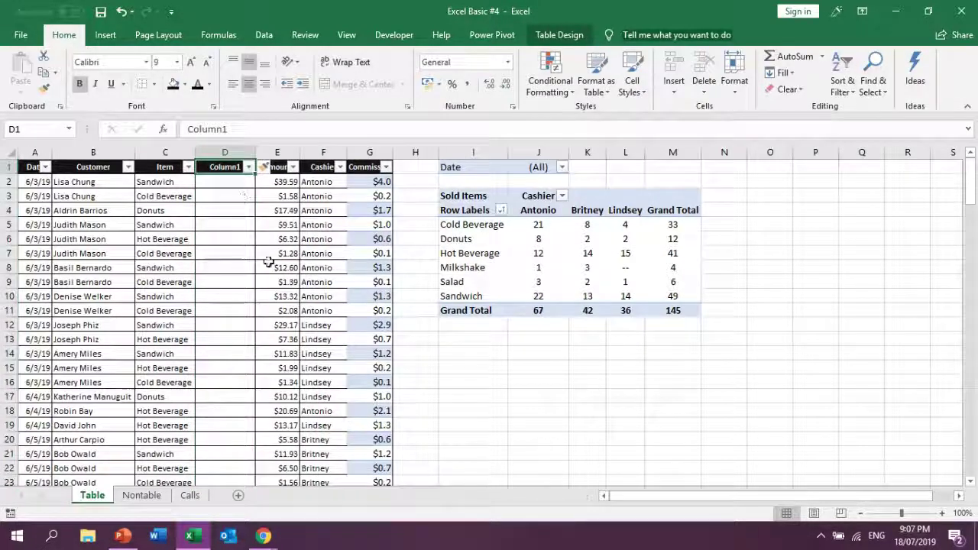
pyautogui.write('Type')
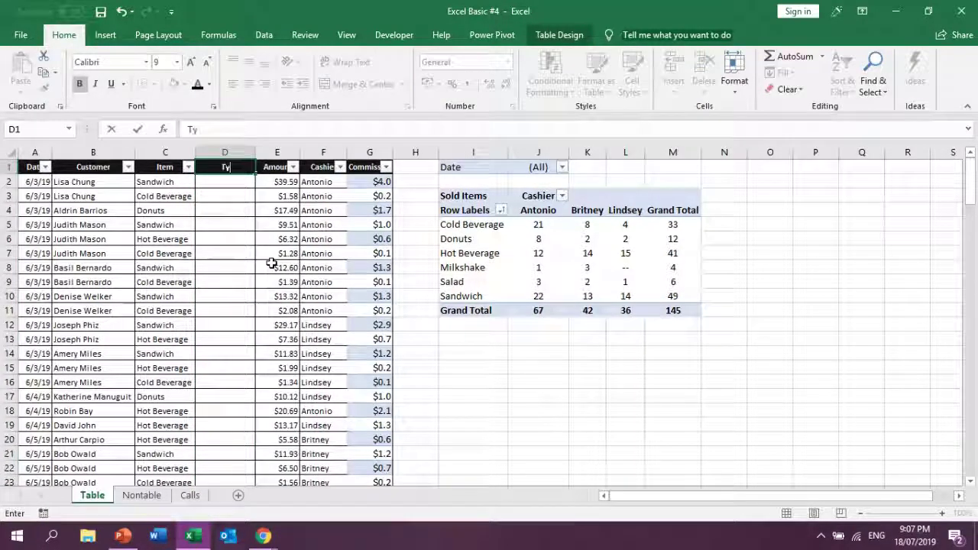
pyautogui.click(209, 186)
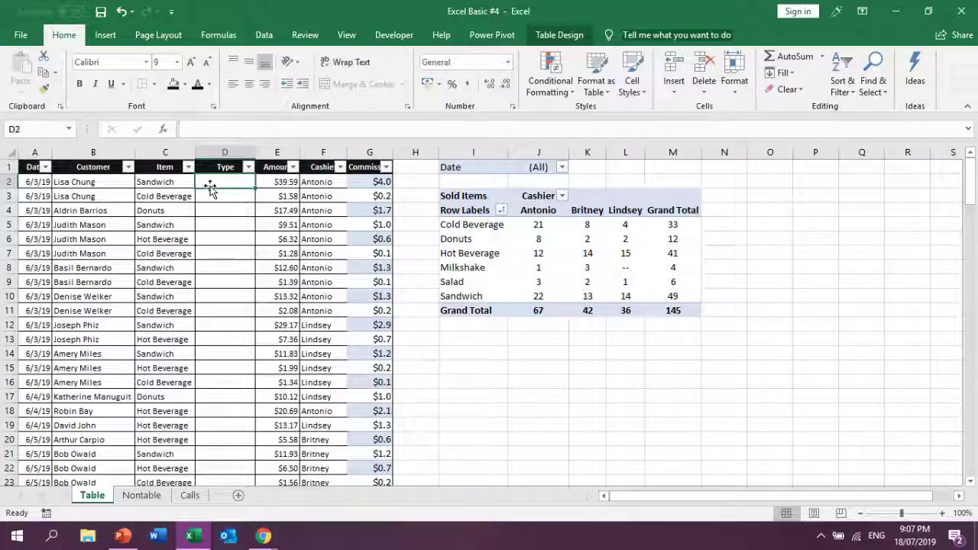
pyautogui.write('Food')
pyautogui.press('Return')
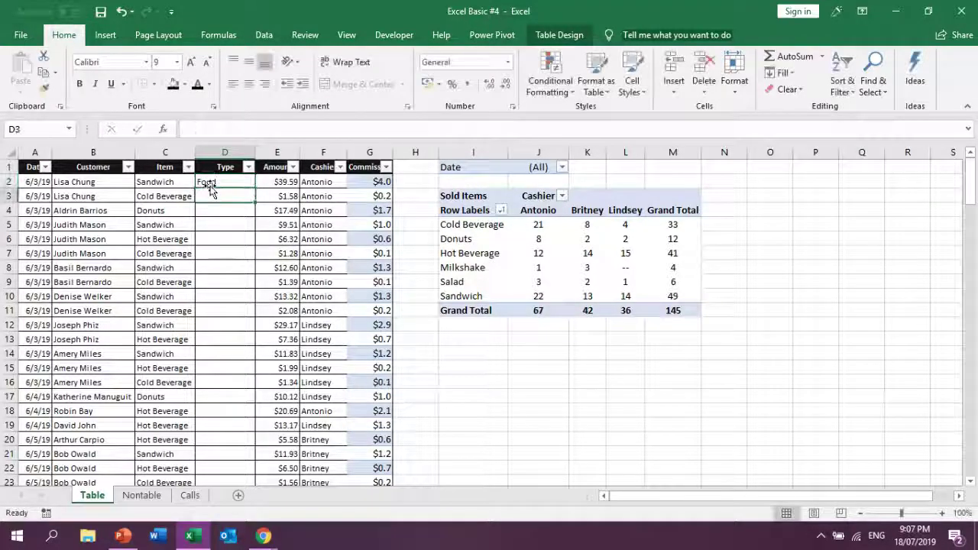
pyautogui.write('Drinks')
pyautogui.click(224, 295)
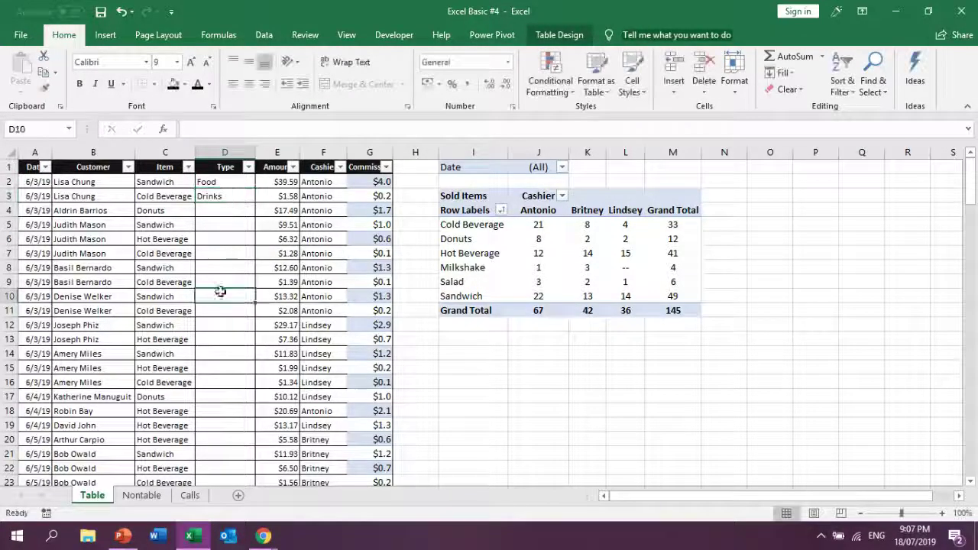
pyautogui.click(120, 12)
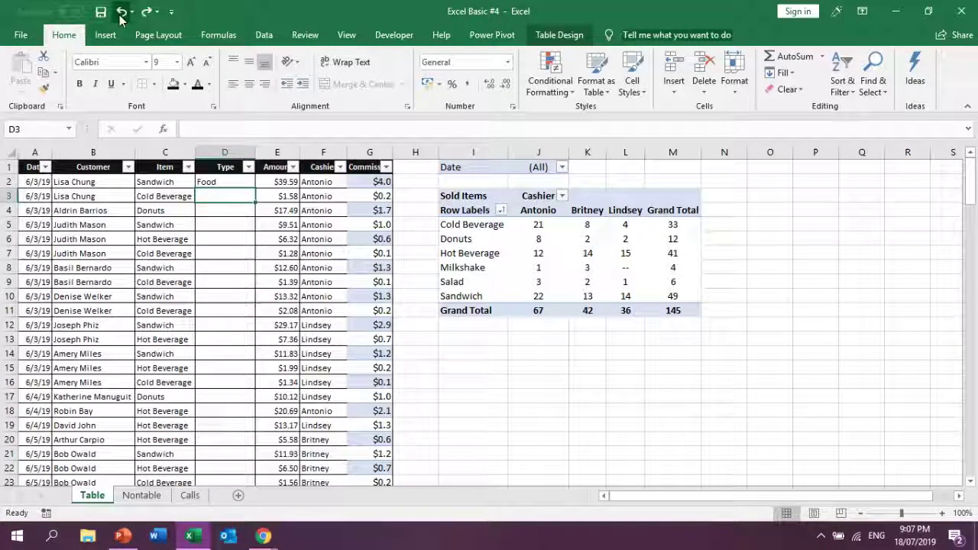
pyautogui.click(121, 13)
pyautogui.click(121, 12)
pyautogui.click(121, 12)
pyautogui.click(390, 382)
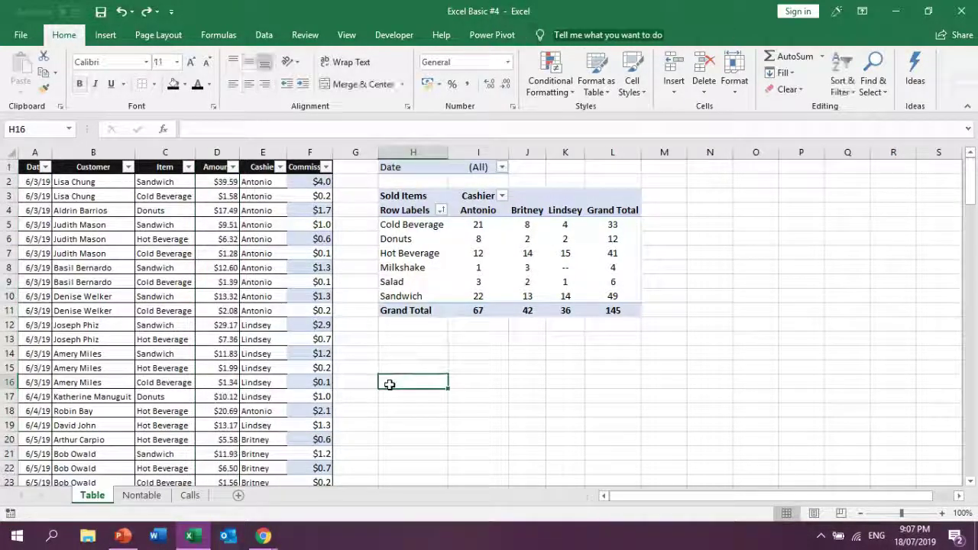
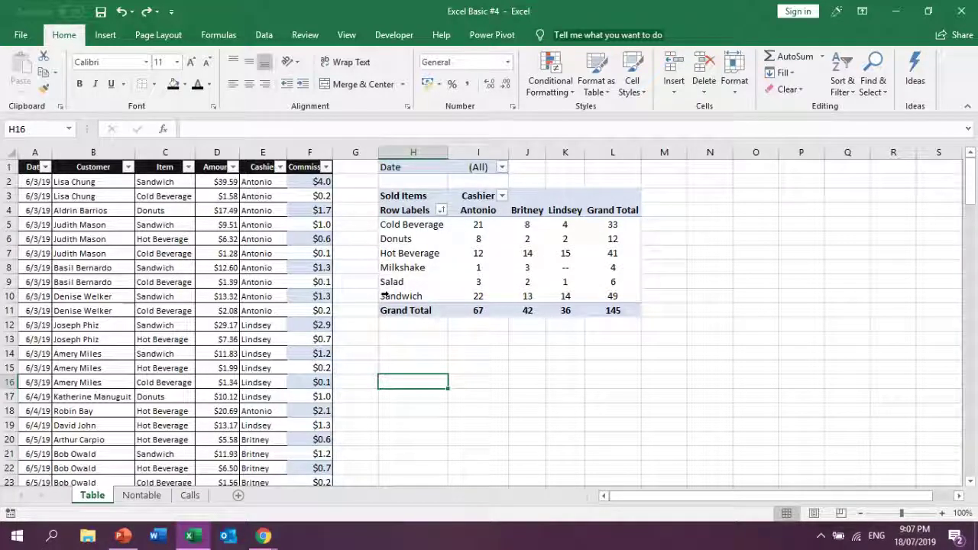
# - Group Cold Beverage, Hot Beverage and Milkshake together, then Donuts, Salad and Sandwich together
pyautogui.click(414, 224)
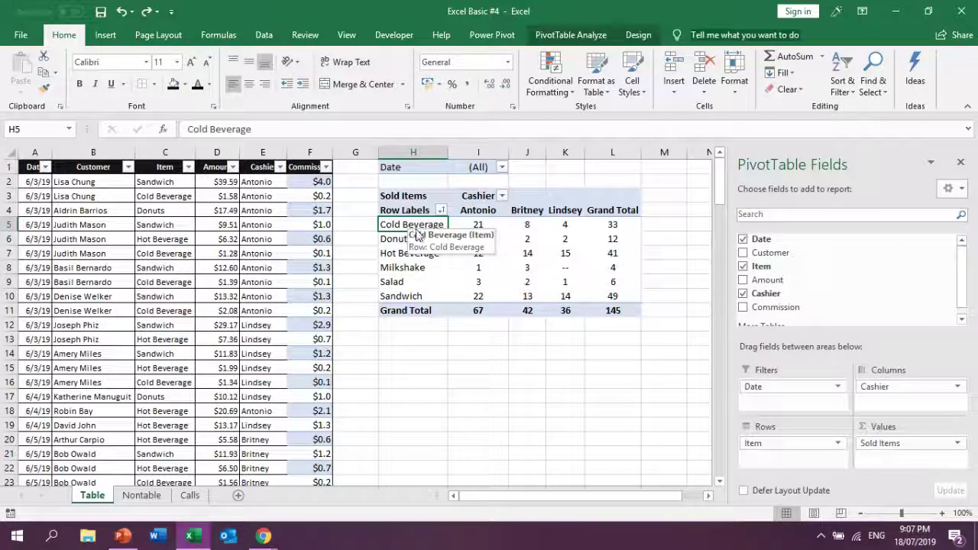
pyautogui.click(394, 255)
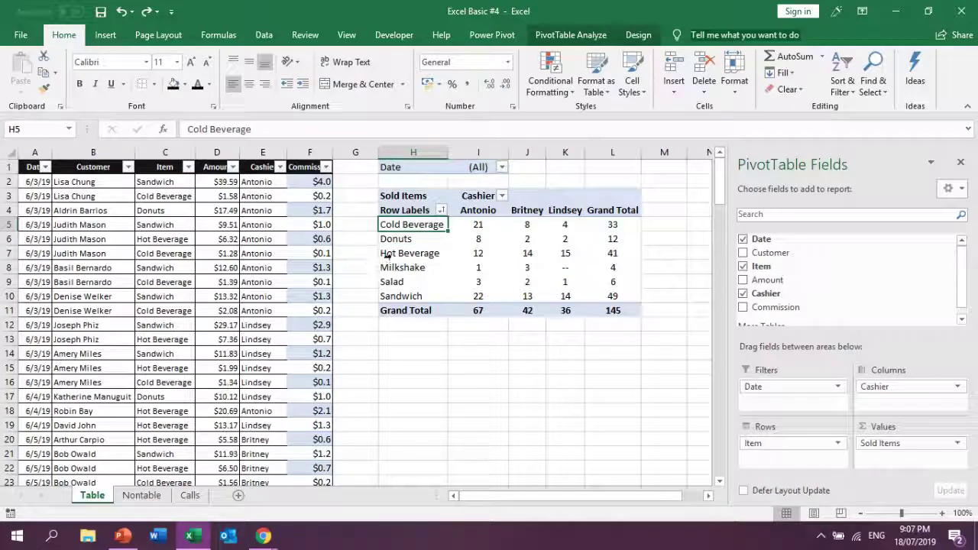
pyautogui.keyDown('ctrl'); pyautogui.click(410, 253); pyautogui.keyUp('ctrl')
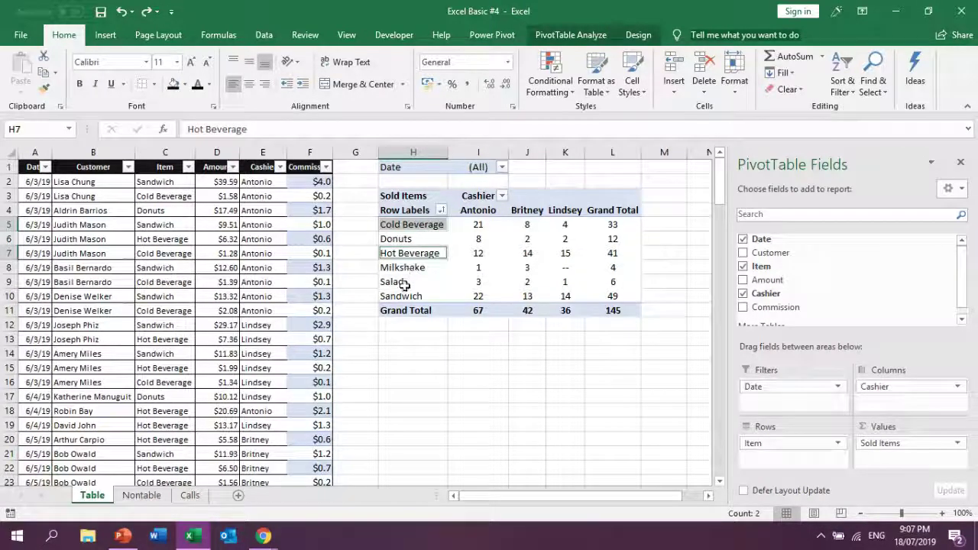
pyautogui.keyDown('ctrl'); pyautogui.click(413, 269); pyautogui.keyUp('ctrl')
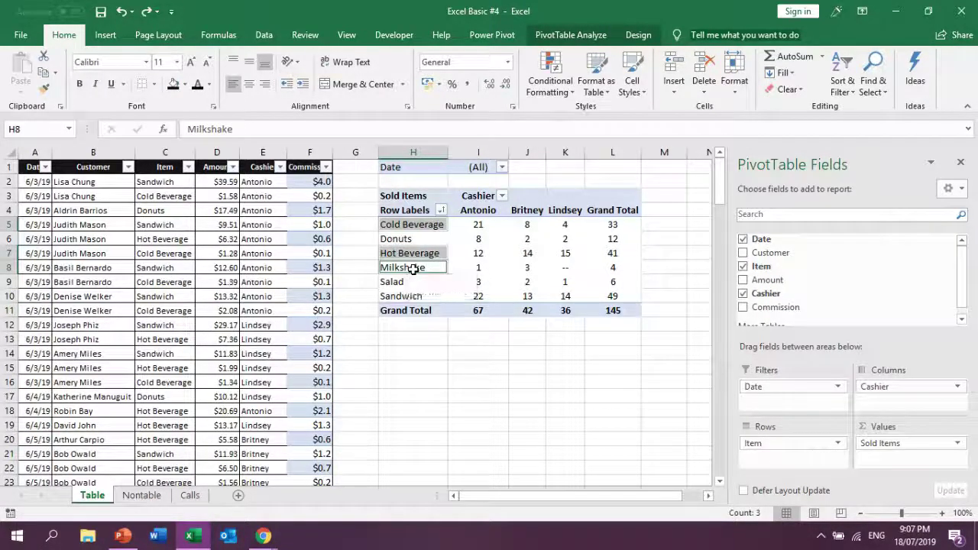
pyautogui.rightClick(415, 273)
pyautogui.click(457, 155)
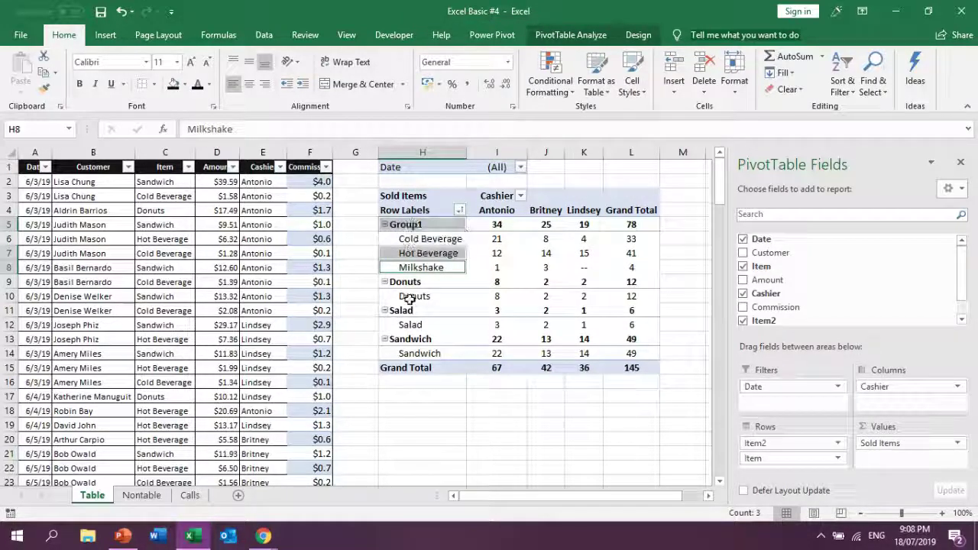
pyautogui.moveTo(430, 283); pyautogui.dragTo(430, 353)
pyautogui.rightClick(428, 325)
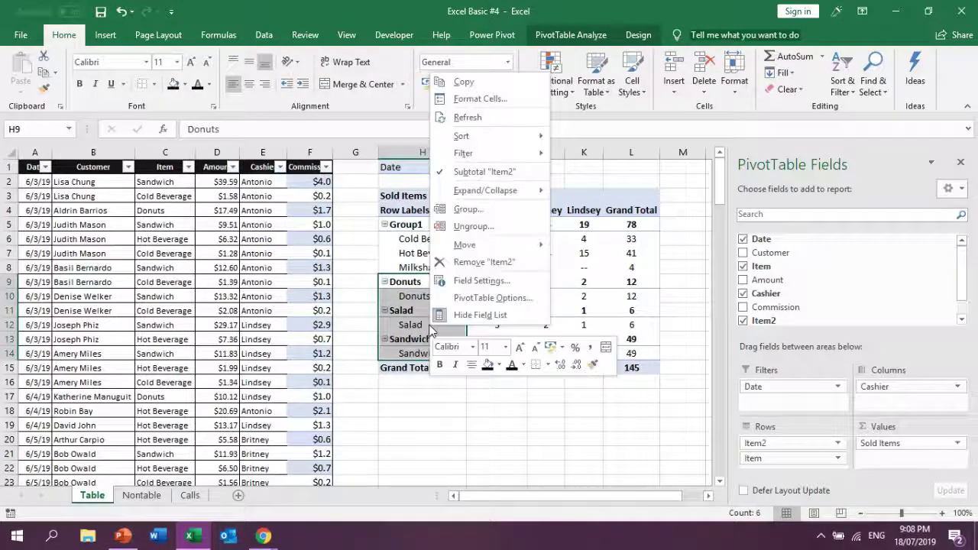
pyautogui.click(466, 208)
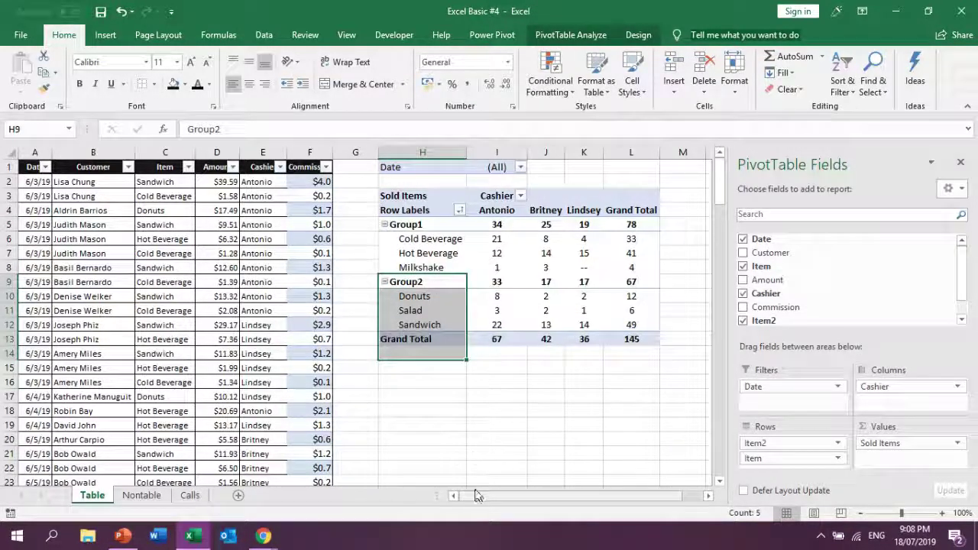
# - Rename the Group1 label to Drinks and the Group2 label to Food
pyautogui.click(416, 225)
pyautogui.doubleClick(196, 129)
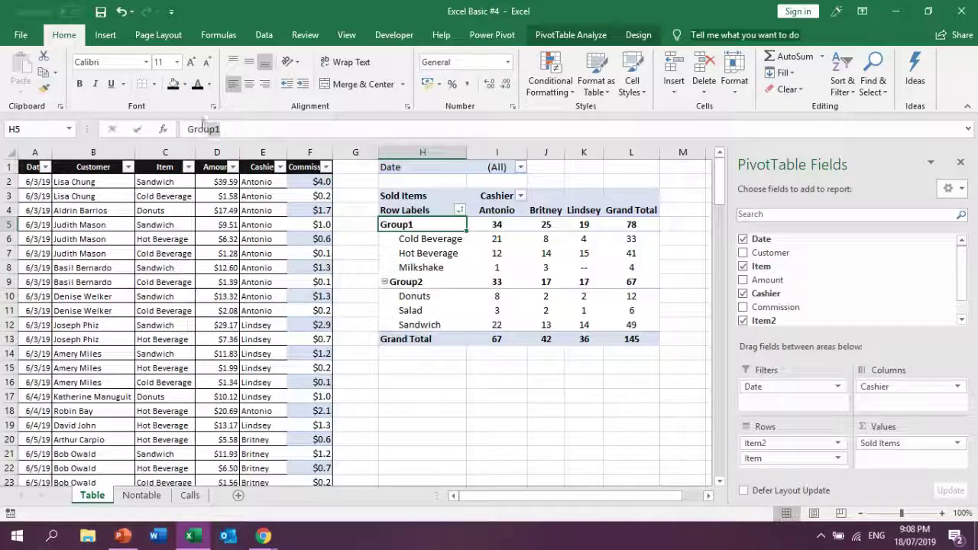
pyautogui.write('Drinks')
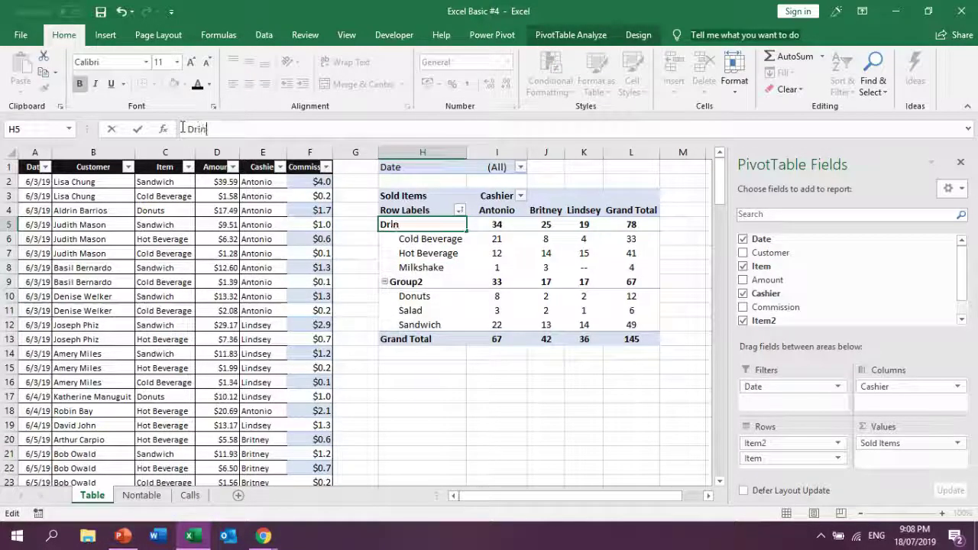
pyautogui.click(406, 281)
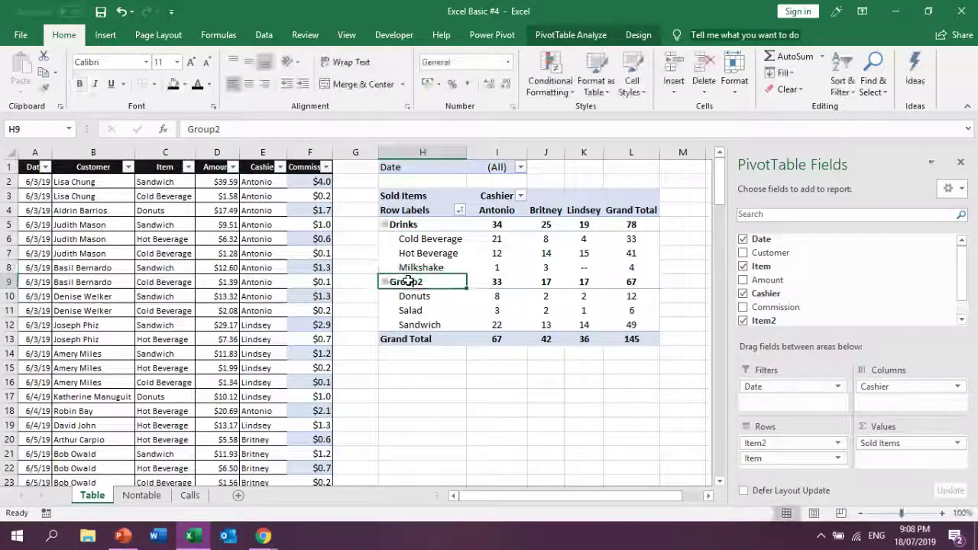
pyautogui.write('Fo')
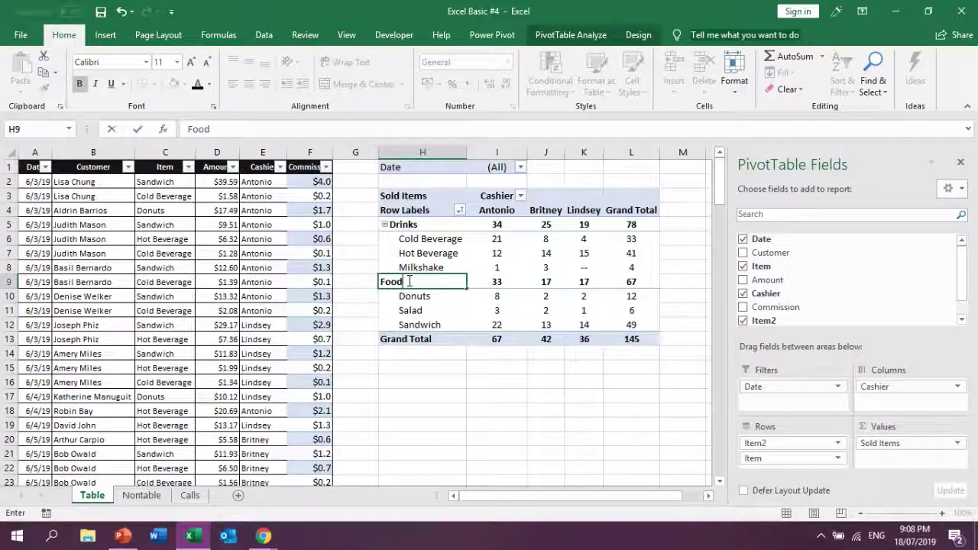
pyautogui.write('od')
pyautogui.click(560, 409)
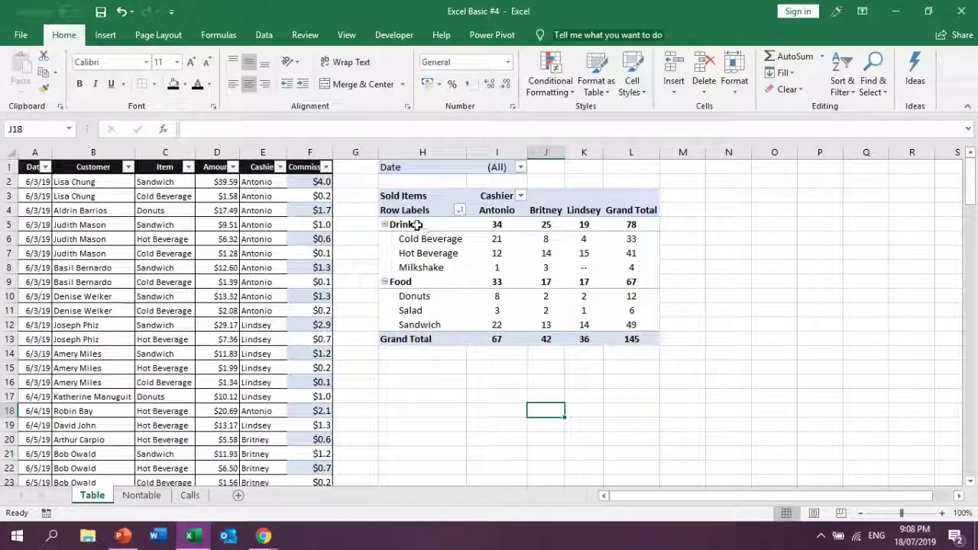
# - Ungroup the Drinks and Food labels, then select a pivot value to restore the field list
pyautogui.moveTo(402, 224); pyautogui.dragTo(421, 329)
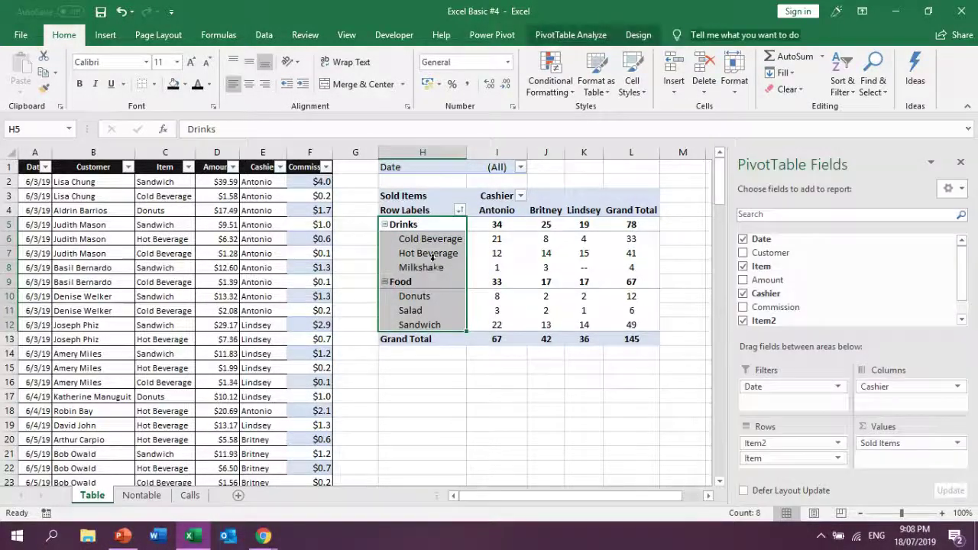
pyautogui.rightClick(433, 259)
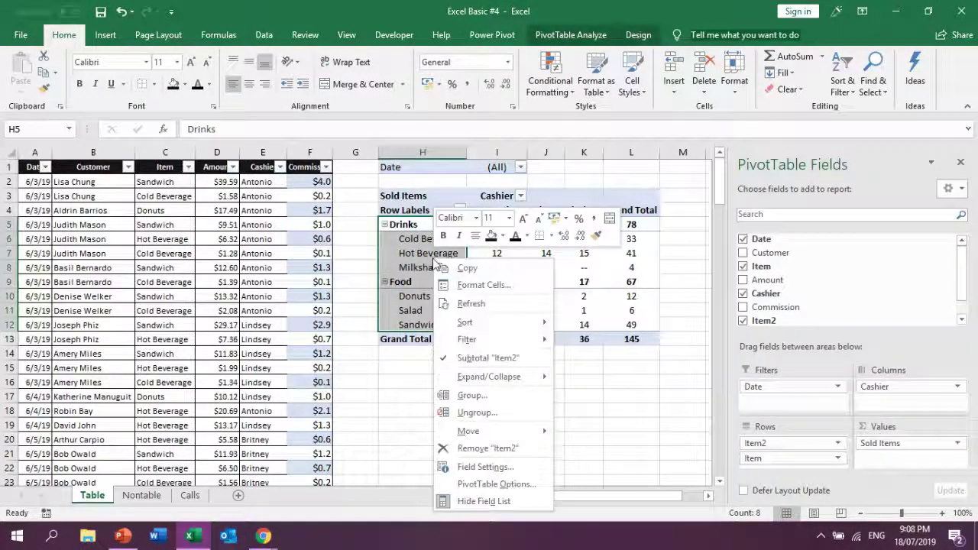
pyautogui.click(484, 412)
pyautogui.click(489, 420)
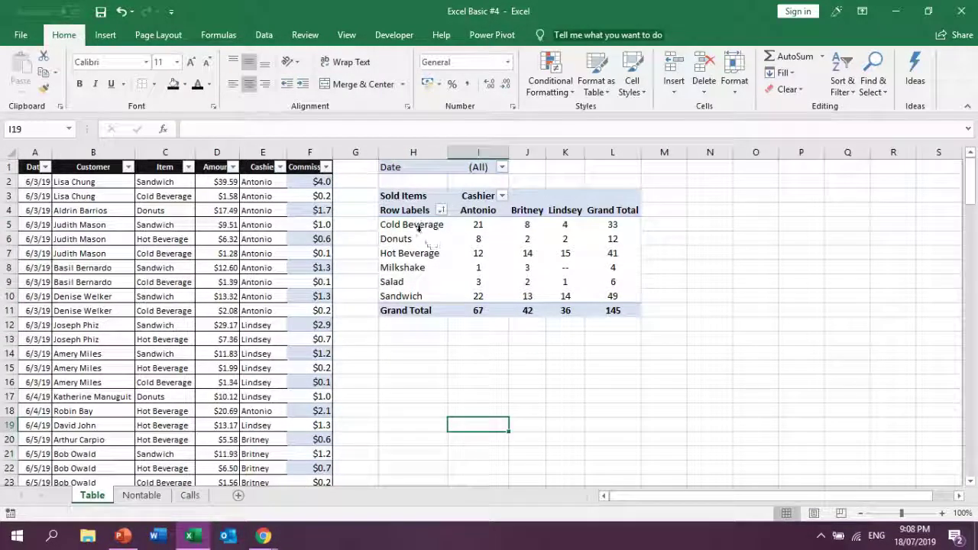
pyautogui.moveTo(416, 238); pyautogui.dragTo(417, 298)
pyautogui.click(509, 415)
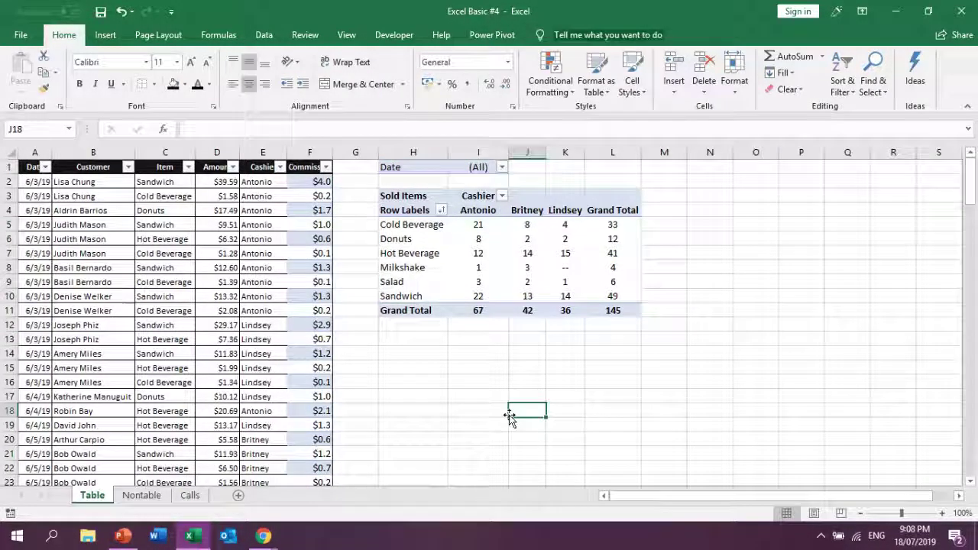
pyautogui.click(463, 243)
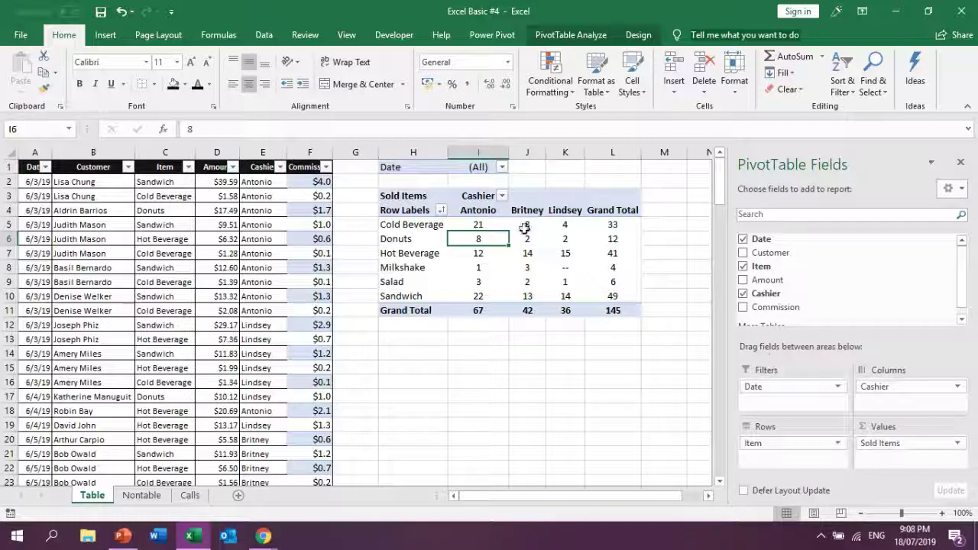
# - Drop Sold Items from Values and format Sum of Amount as US dollar Currency
pyautogui.moveTo(896, 444); pyautogui.dragTo(883, 462)
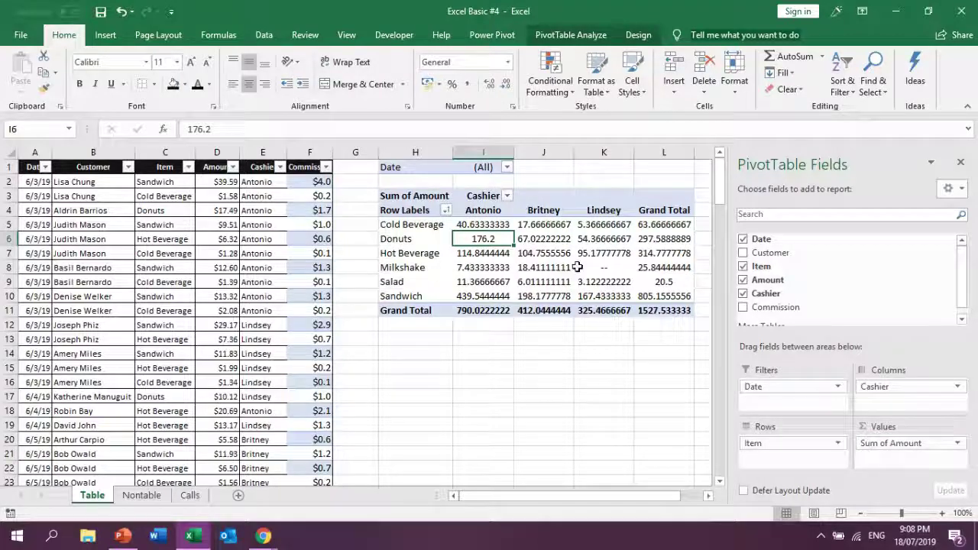
pyautogui.click(956, 445)
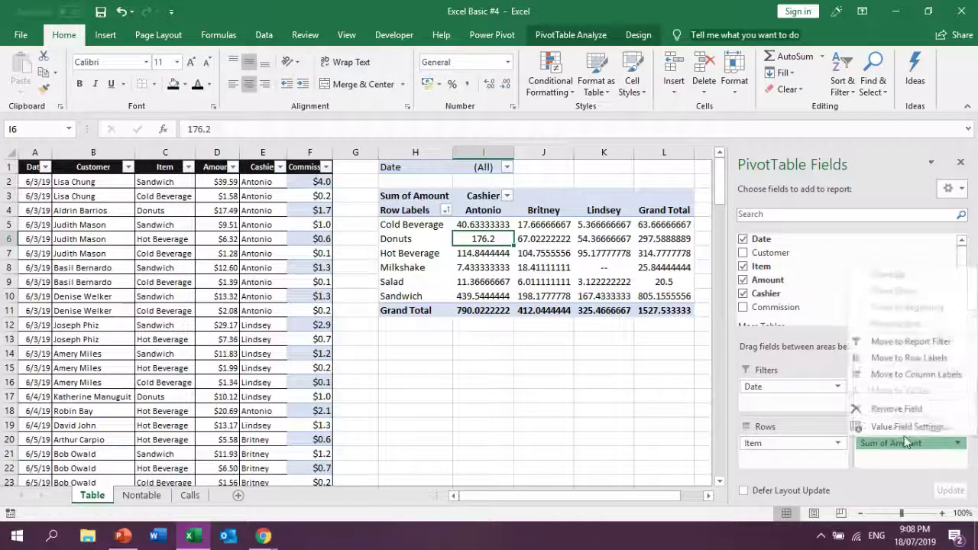
pyautogui.click(908, 427)
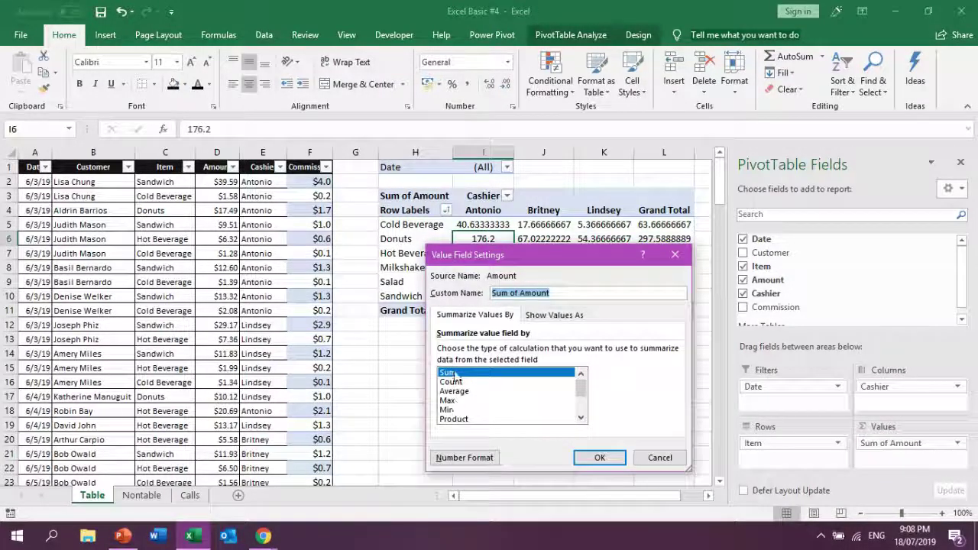
pyautogui.click(464, 458)
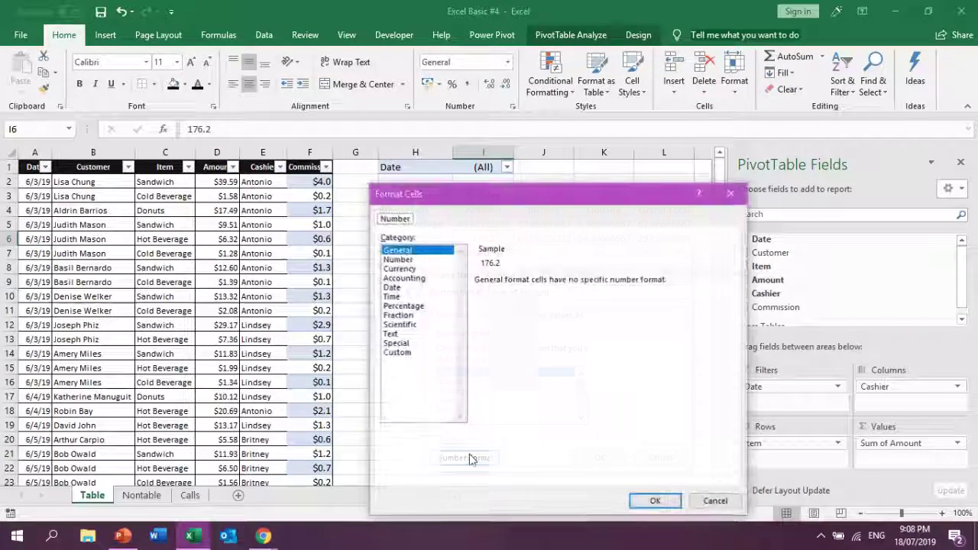
pyautogui.click(397, 269)
pyautogui.click(729, 299)
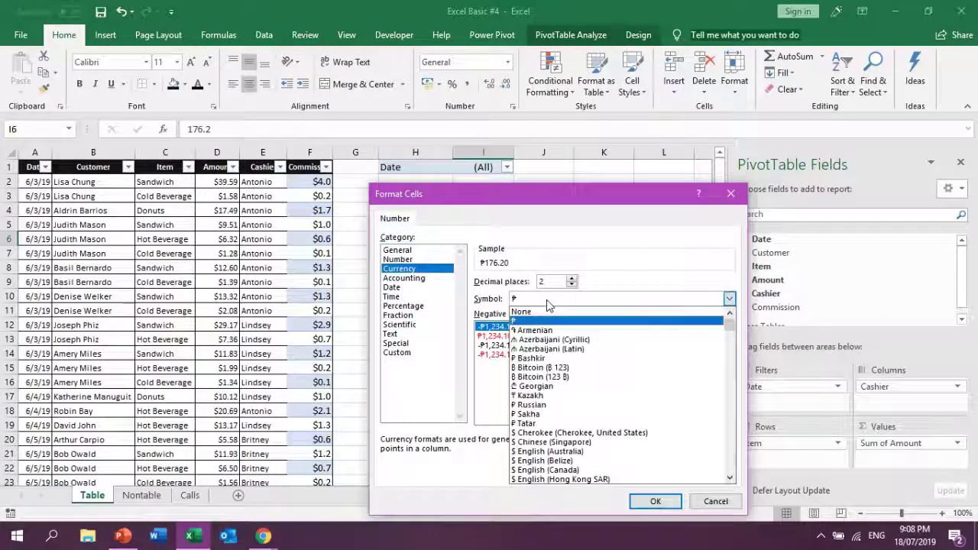
pyautogui.scroll(-1, 569, 457)
pyautogui.scroll(-5, 569, 458)
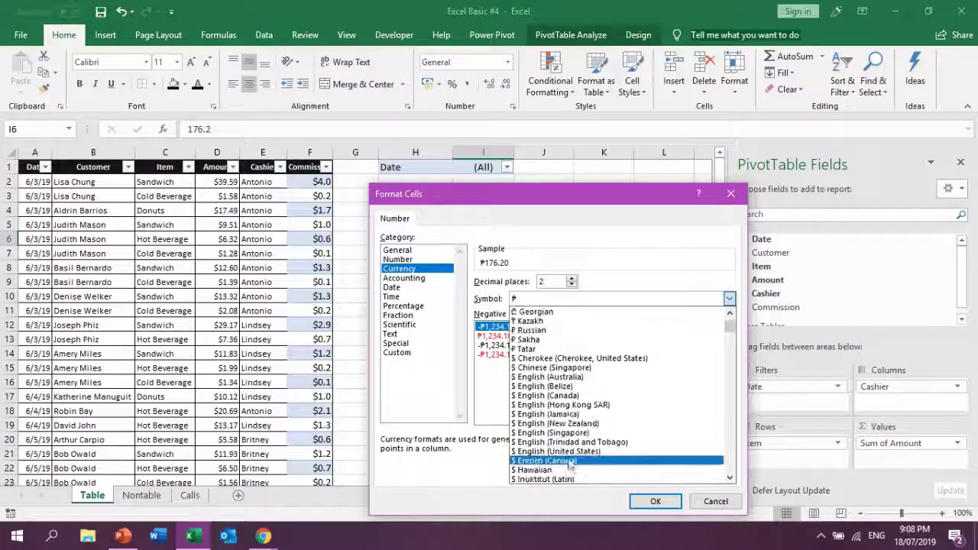
pyautogui.click(578, 457)
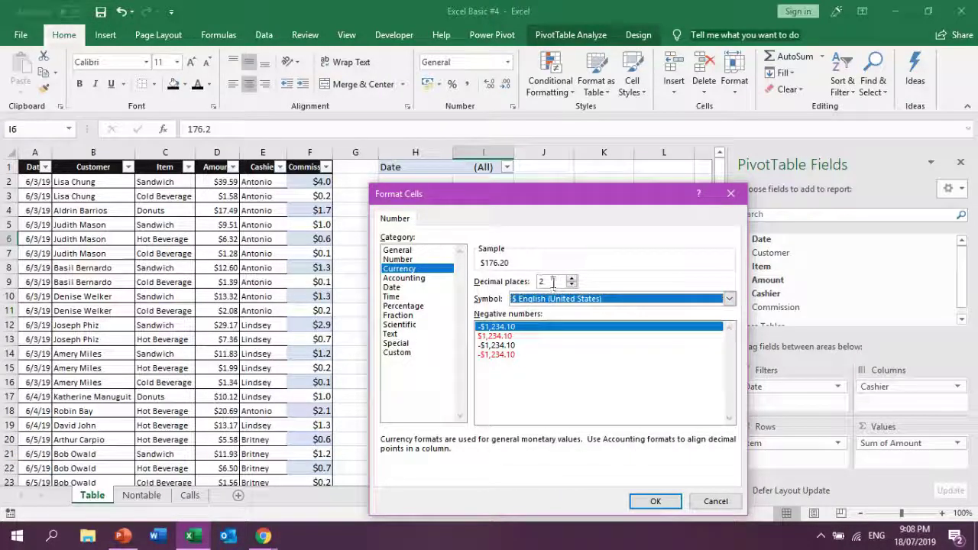
pyautogui.click(655, 502)
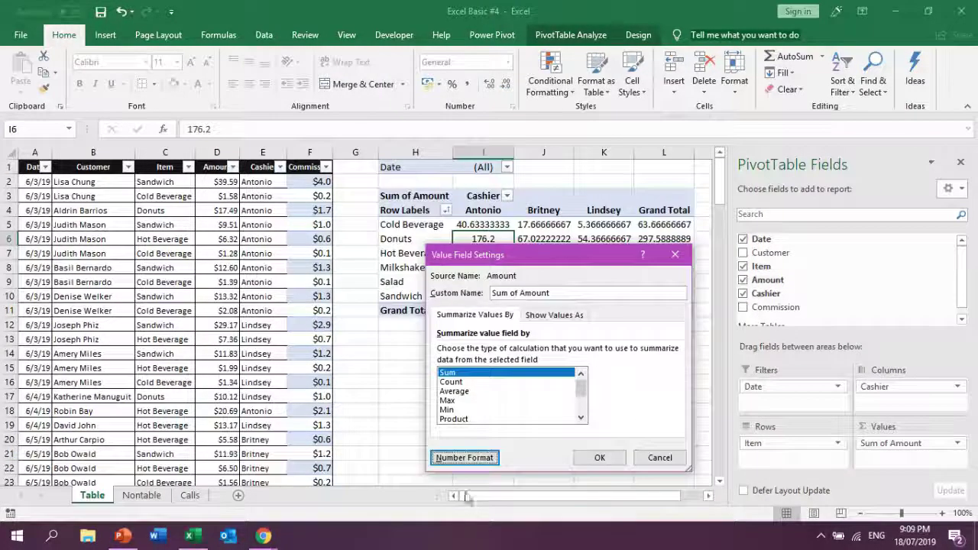
pyautogui.click(598, 458)
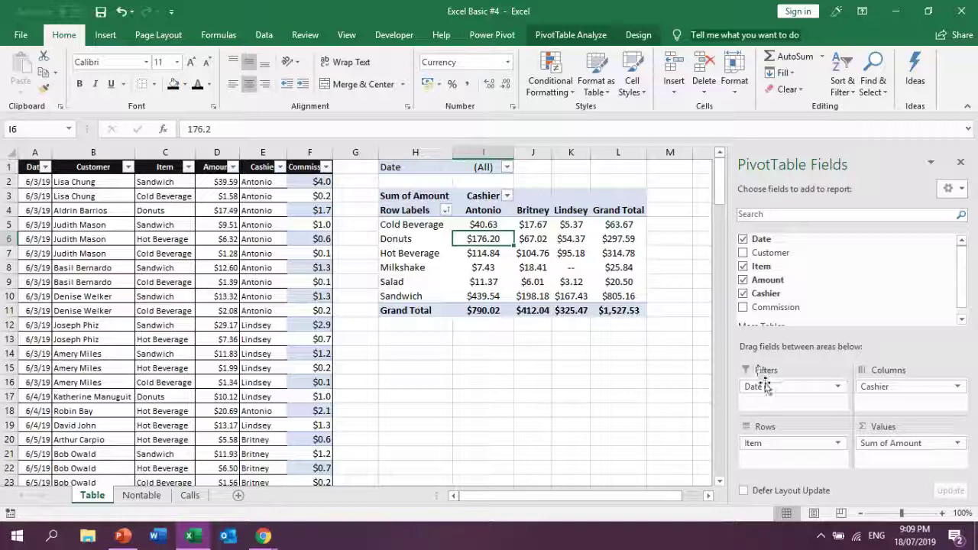
pyautogui.moveTo(767, 386); pyautogui.dragTo(507, 166)
pyautogui.click(507, 167)
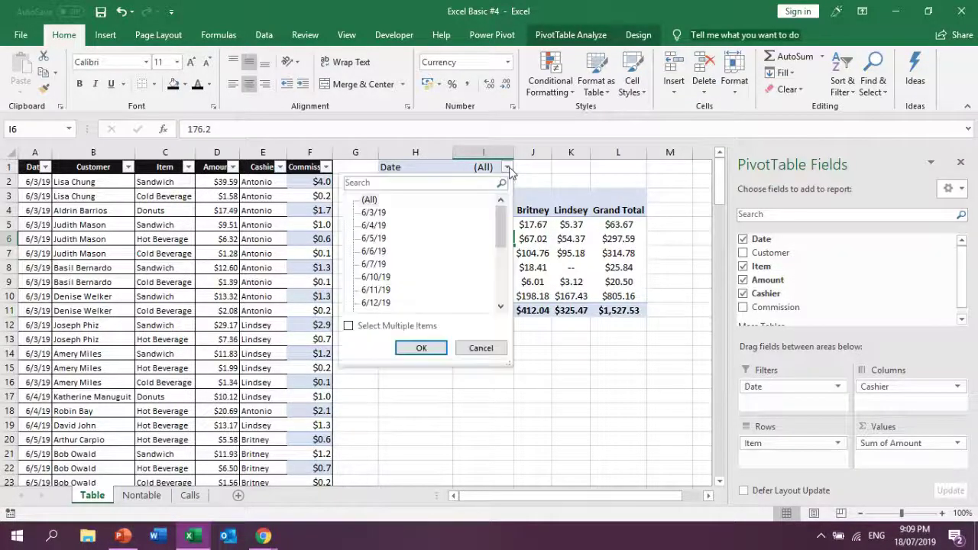
pyautogui.click(349, 326)
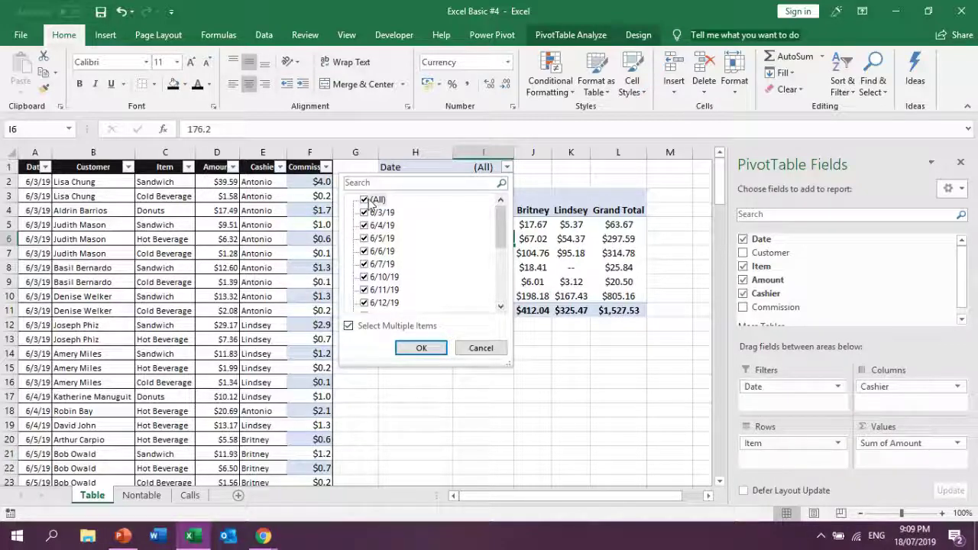
pyautogui.click(372, 199)
pyautogui.click(375, 212)
pyautogui.click(419, 349)
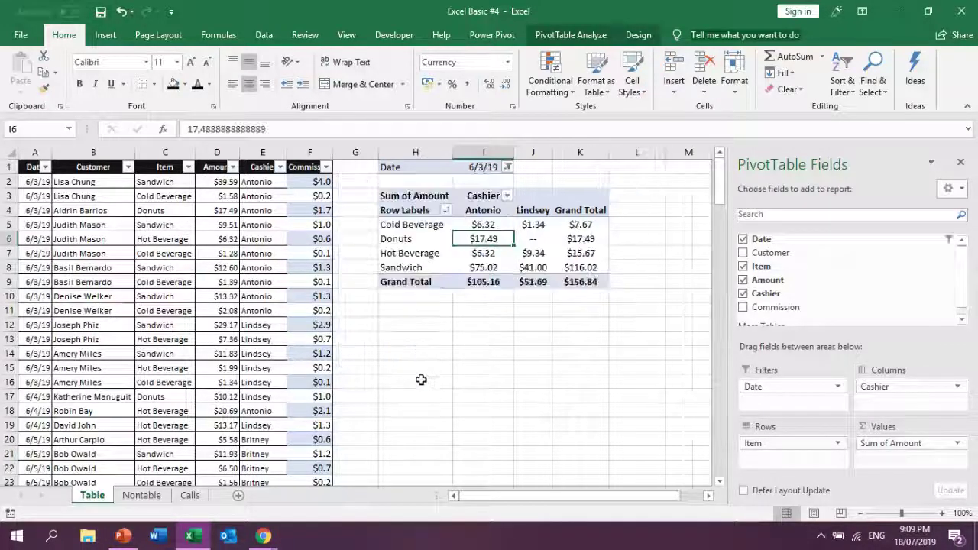
pyautogui.click(509, 168)
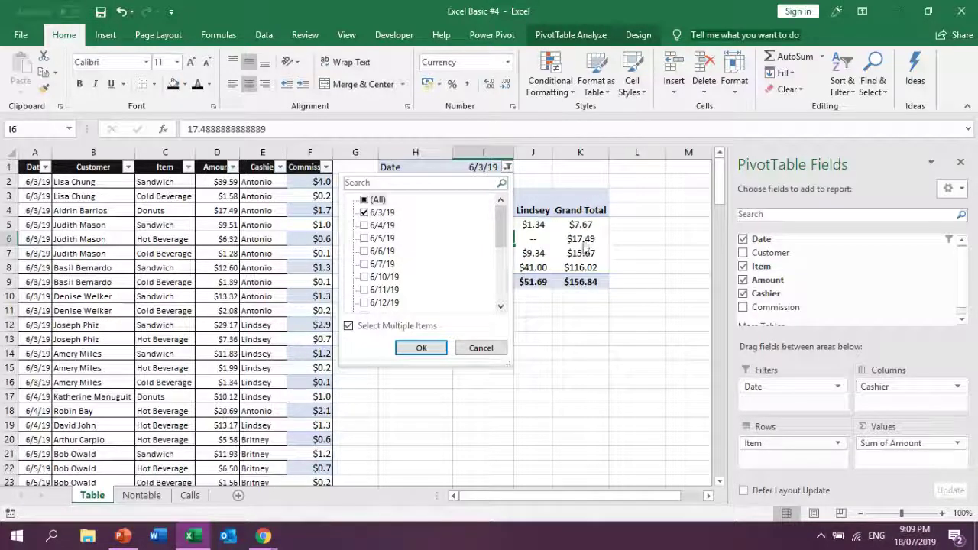
pyautogui.click(365, 199)
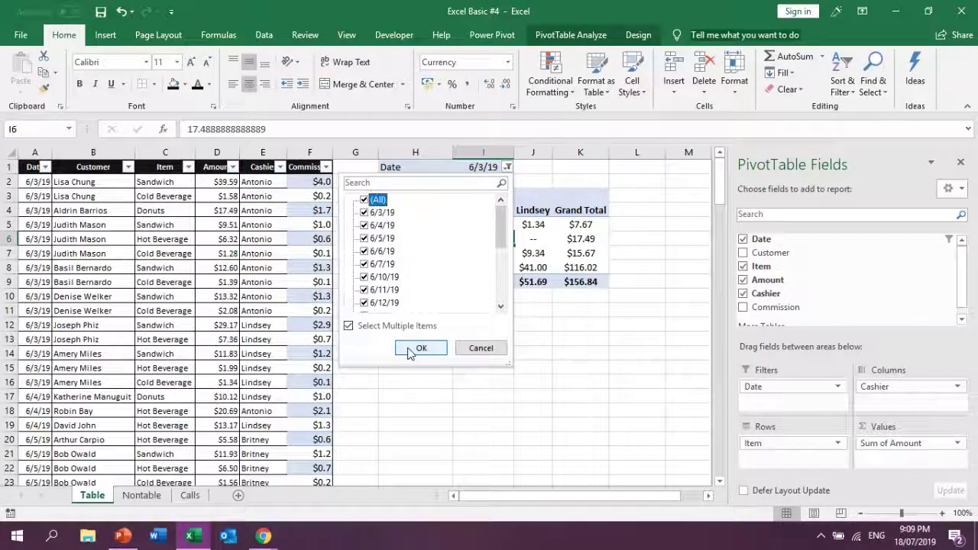
pyautogui.click(419, 348)
pyautogui.click(574, 382)
pyautogui.click(535, 294)
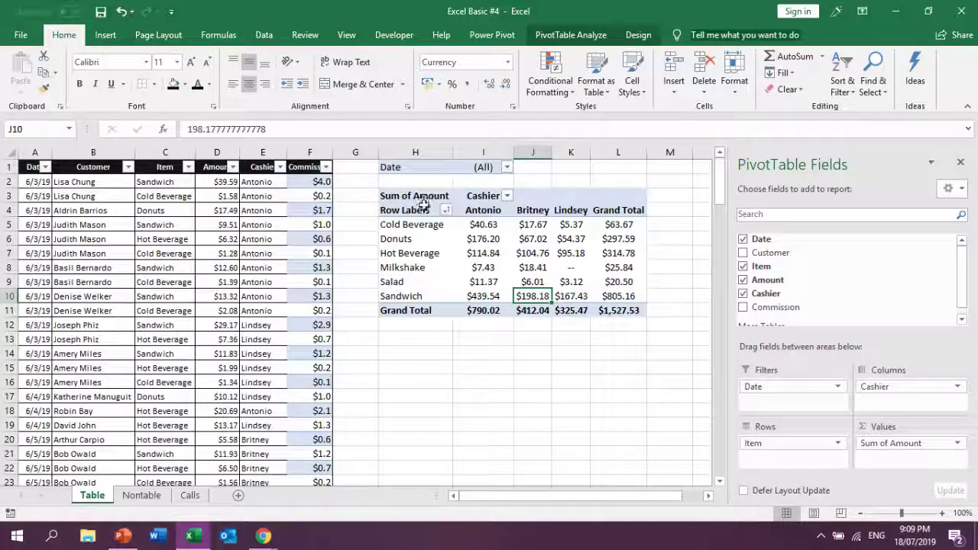
pyautogui.click(473, 350)
pyautogui.click(417, 296)
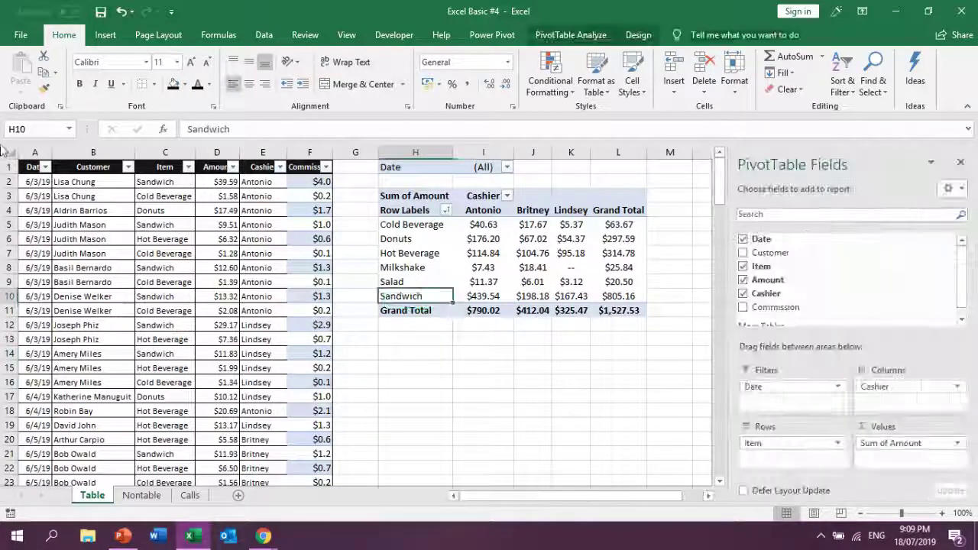
# - Copy the pivot table H1:L11 and paste a duplicate at cell H17
pyautogui.click(22, 166)
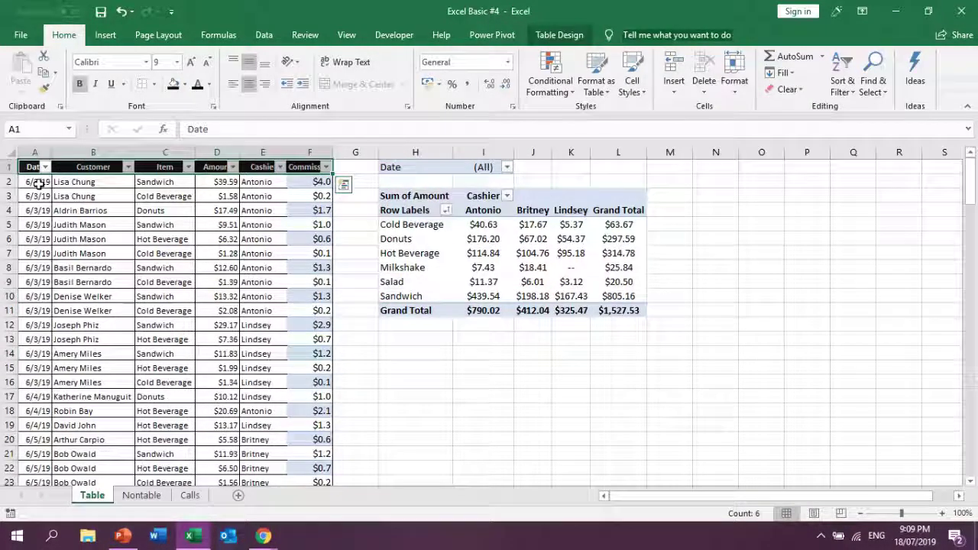
pyautogui.hotkey('ctrl', 'shift', 'Down')
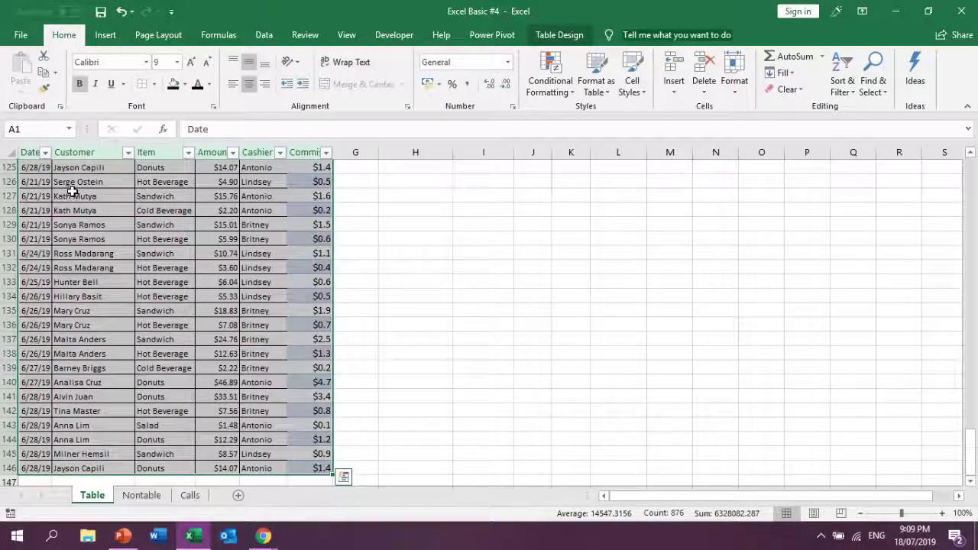
pyautogui.hotkey('ctrl', 'BackSpace')
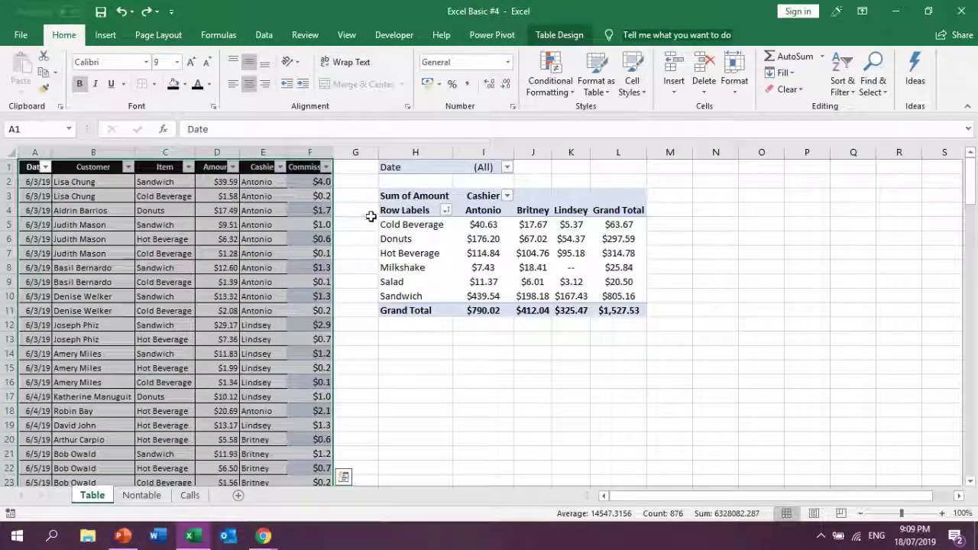
pyautogui.click(373, 210)
pyautogui.click(463, 366)
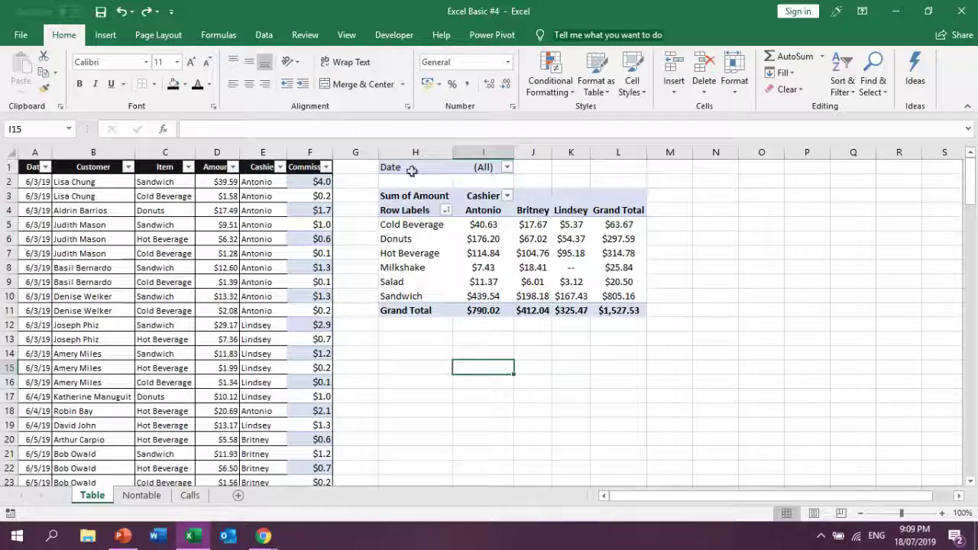
pyautogui.moveTo(406, 167); pyautogui.dragTo(621, 309)
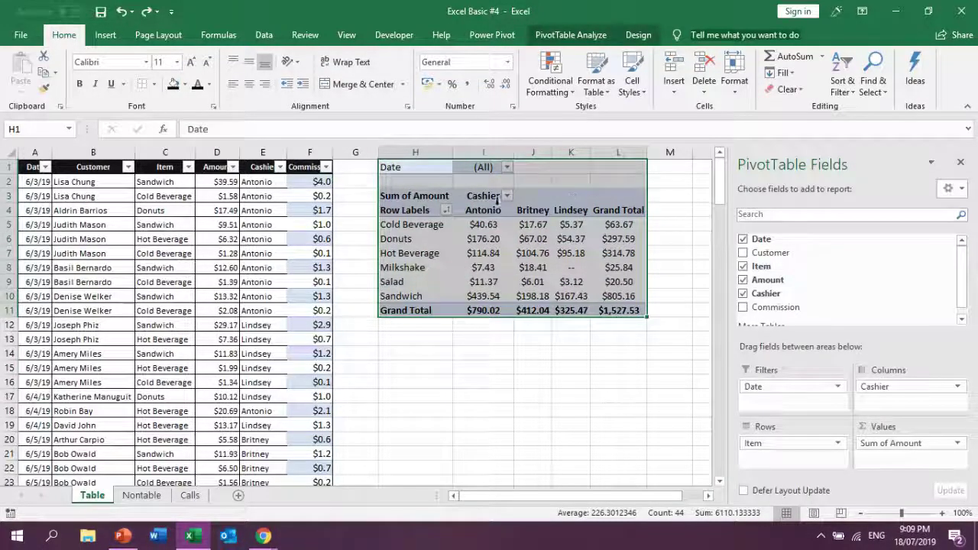
pyautogui.hotkey('ctrl', 'c')
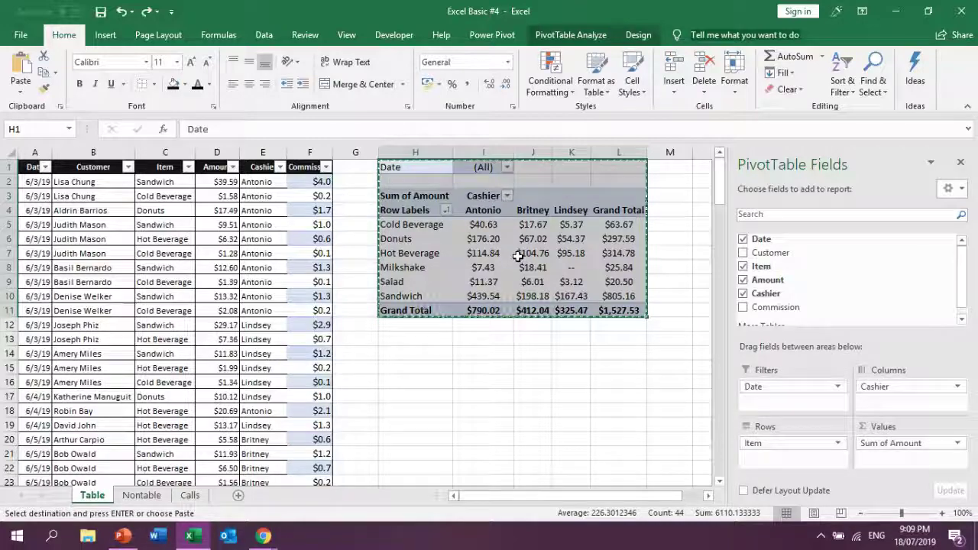
pyautogui.click(419, 397)
pyautogui.hotkey('ctrl', 'v')
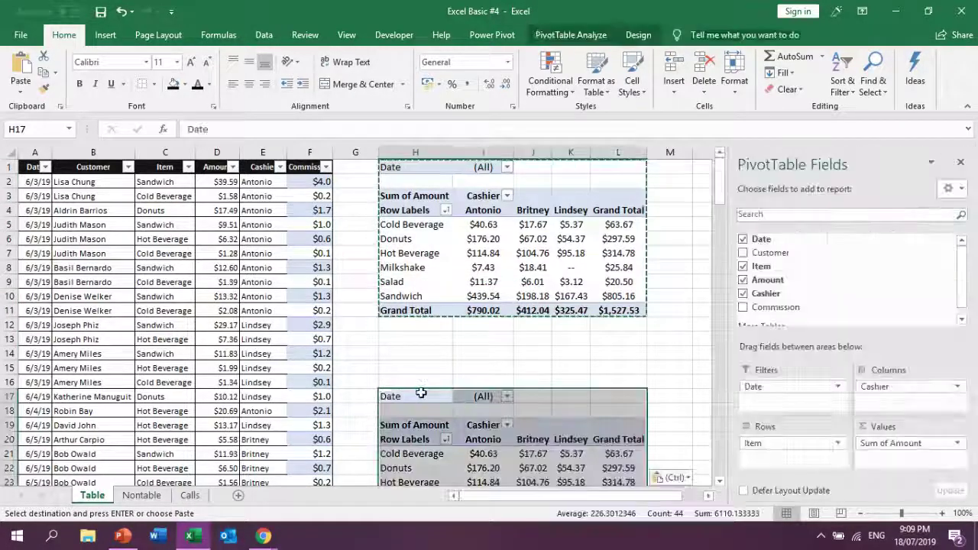
# - Check the two pivot tables by selecting cells in the pasted copy and the original
pyautogui.scroll(-1, 521, 380)
pyautogui.scroll(-3, 521, 381)
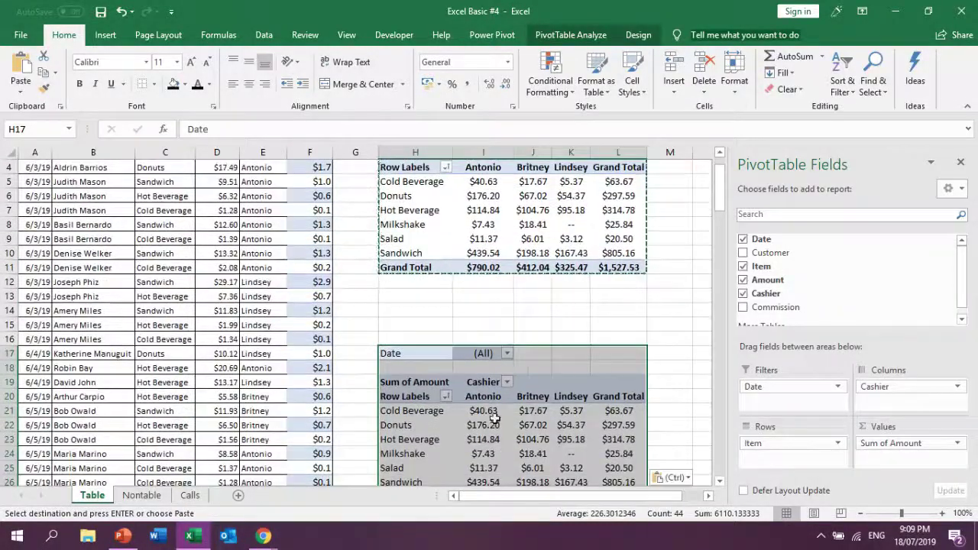
pyautogui.click(483, 295)
pyautogui.scroll(4, 569, 358)
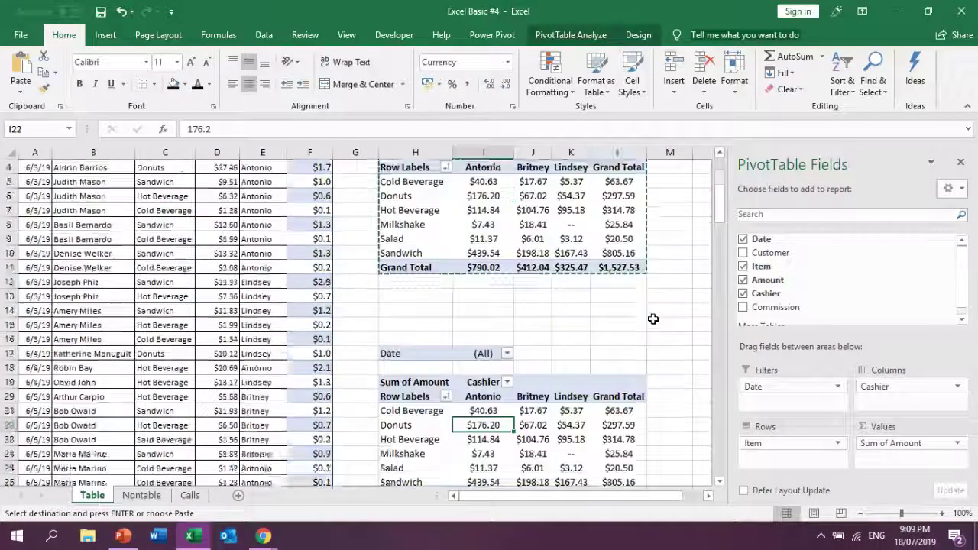
pyautogui.click(562, 378)
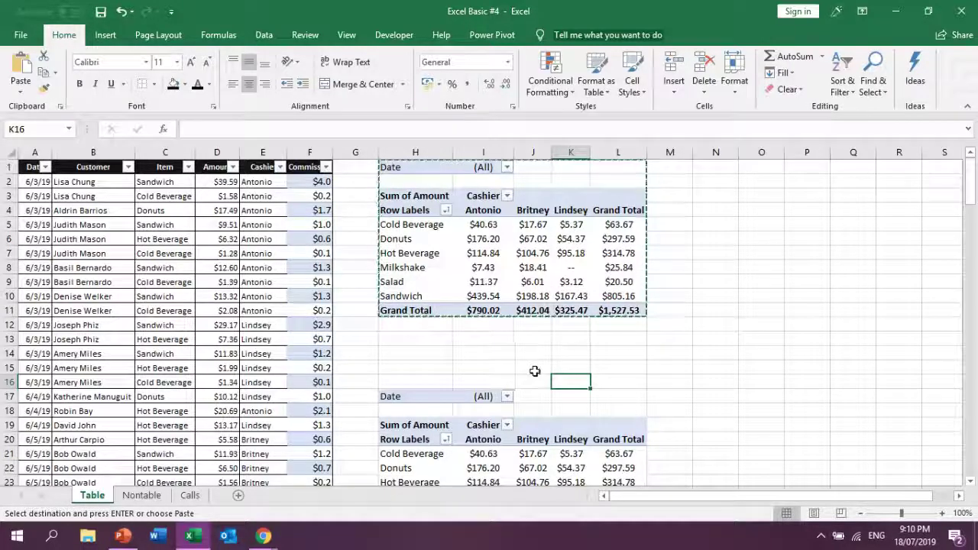
pyautogui.click(541, 440)
pyautogui.hotkey('ctrl', 'v')
pyautogui.scroll(-4, 562, 432)
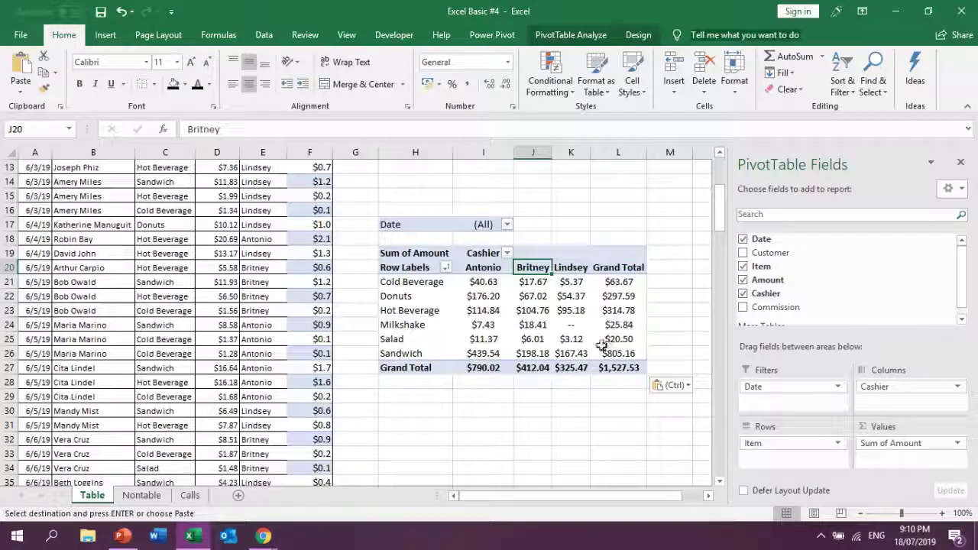
pyautogui.click(575, 340)
pyautogui.scroll(4, 544, 337)
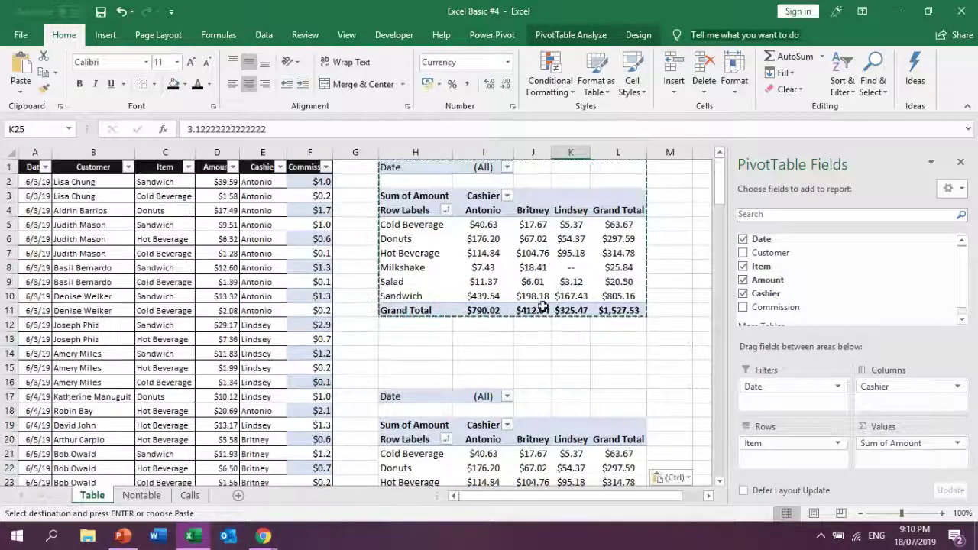
pyautogui.click(571, 268)
# - Switch the upper table's values to Count of Item and retitle the heading 'Sold Items'
pyautogui.moveTo(872, 443); pyautogui.dragTo(841, 269)
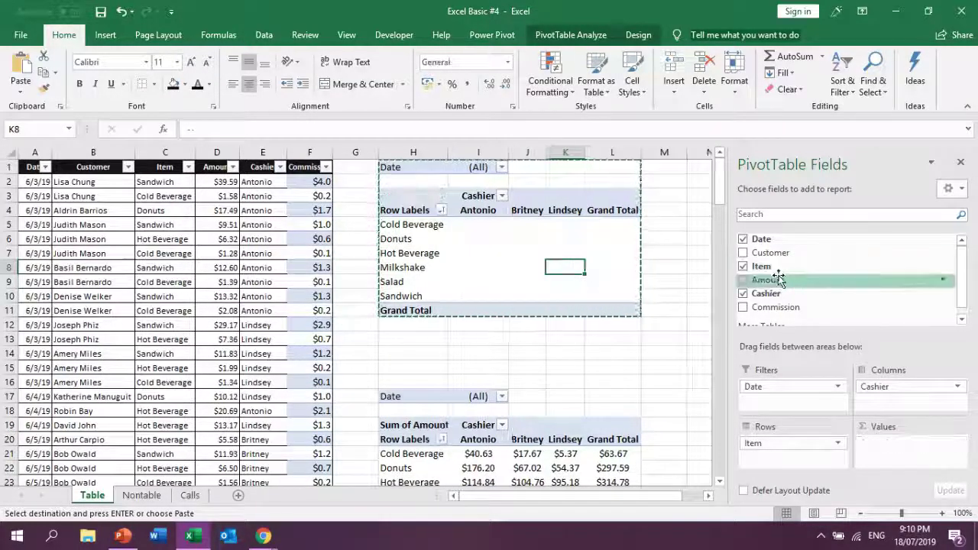
pyautogui.moveTo(762, 266); pyautogui.dragTo(879, 442)
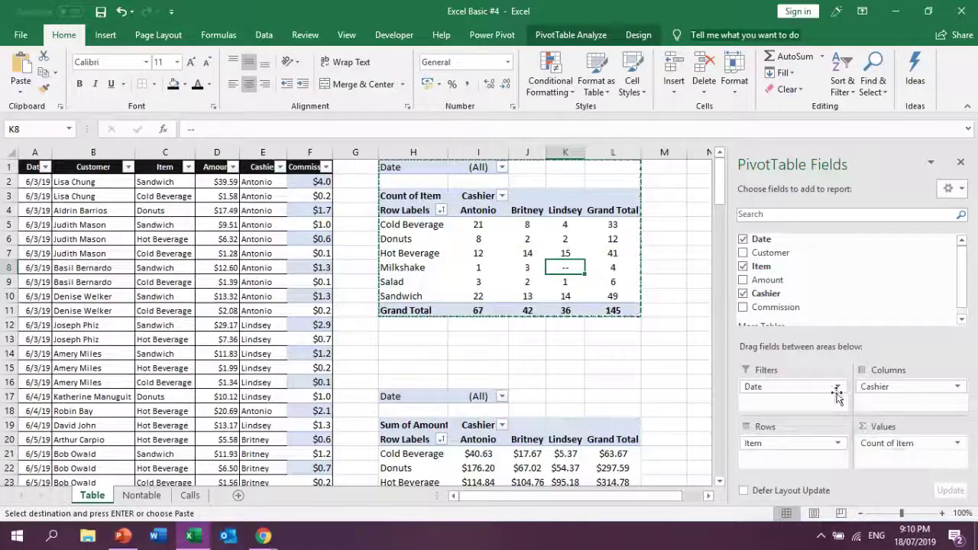
pyautogui.click(413, 197)
pyautogui.moveTo(302, 128); pyautogui.dragTo(135, 105)
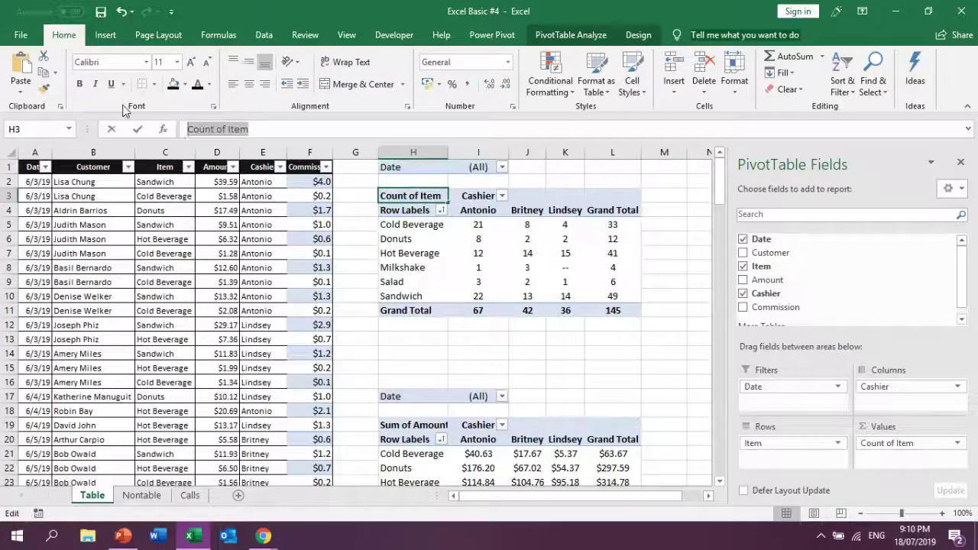
pyautogui.write('Sold Items')
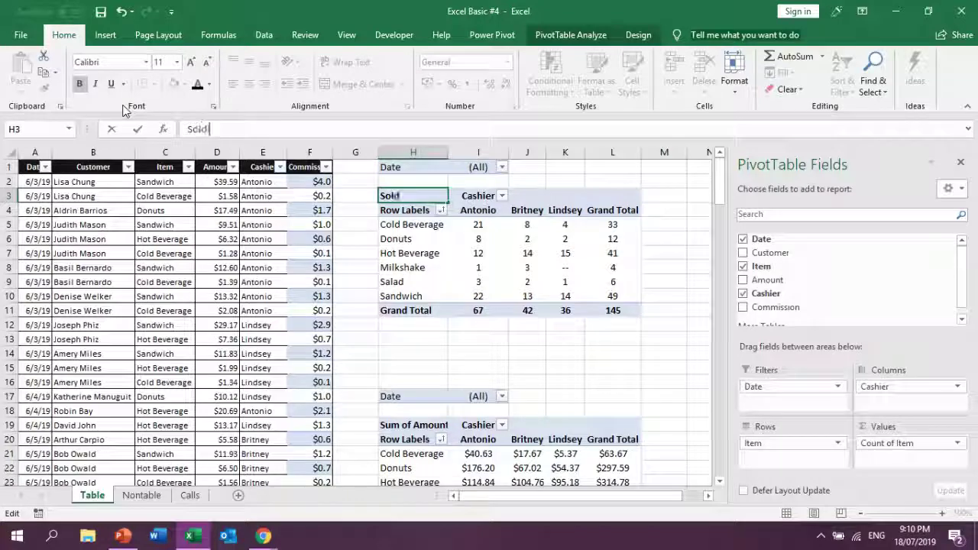
pyautogui.click(482, 339)
# - Check the Sold Items grand total of 145 and the Sum of Amount table below
pyautogui.scroll(-3, 484, 338)
pyautogui.click(496, 186)
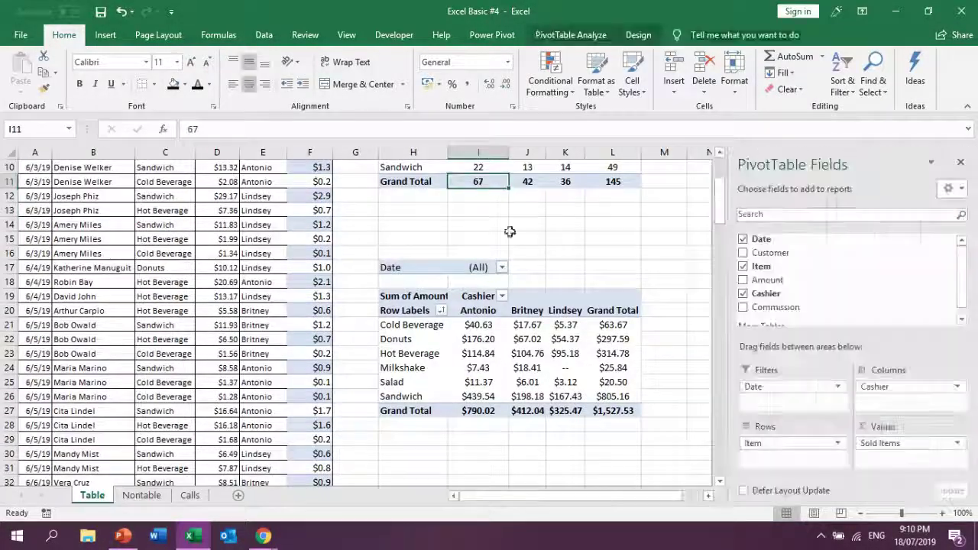
pyautogui.click(515, 368)
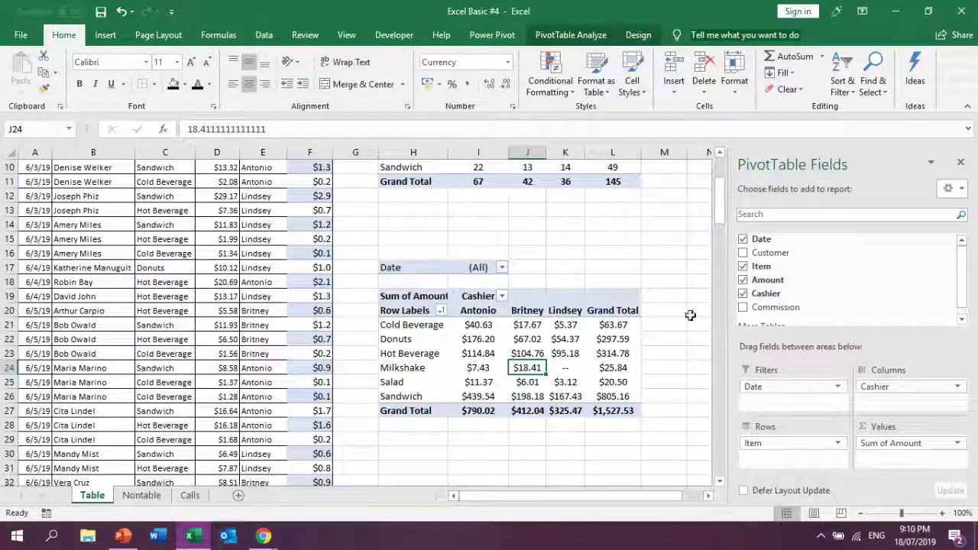
pyautogui.scroll(3, 619, 298)
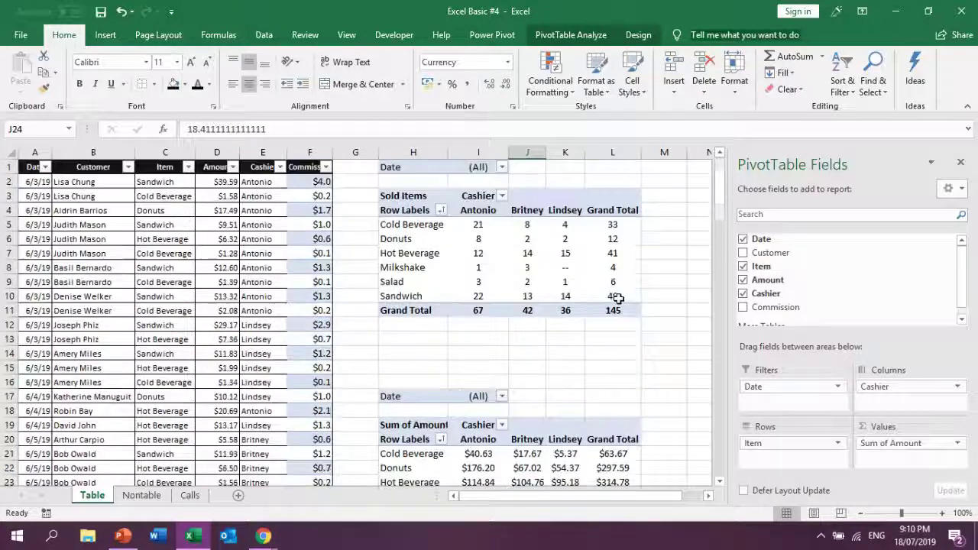
pyautogui.click(520, 252)
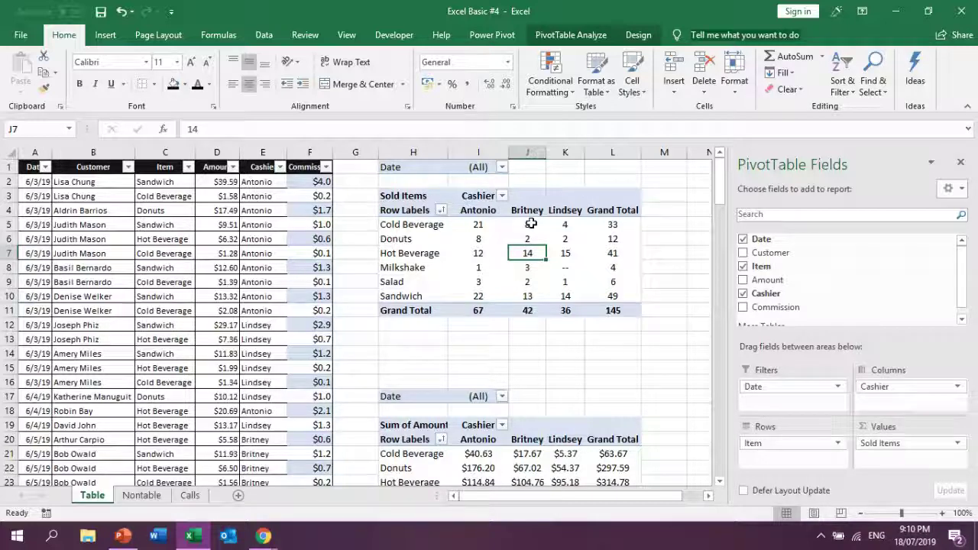
pyautogui.moveTo(531, 224)
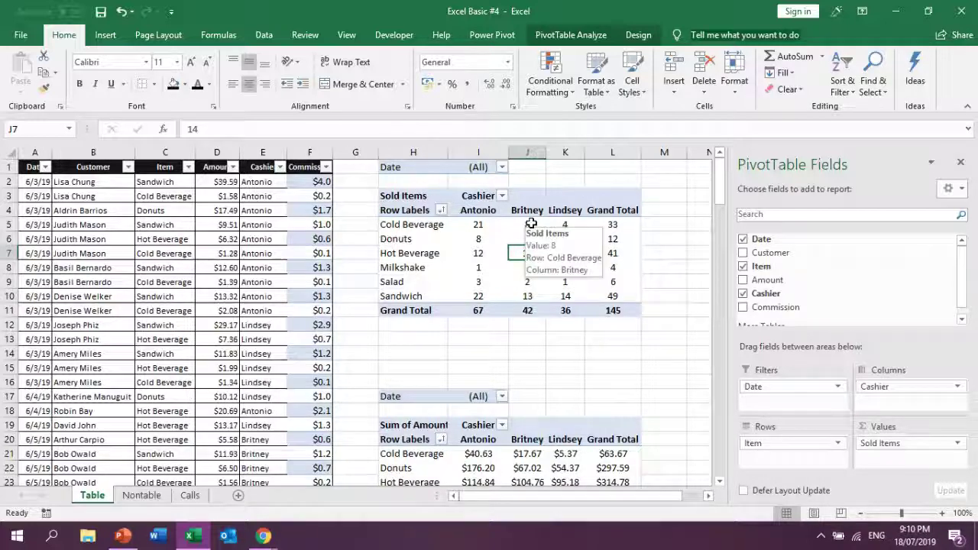
# - Give the Sold Items table banded rows, banded columns and the orange Medium PivotTable style
pyautogui.click(638, 36)
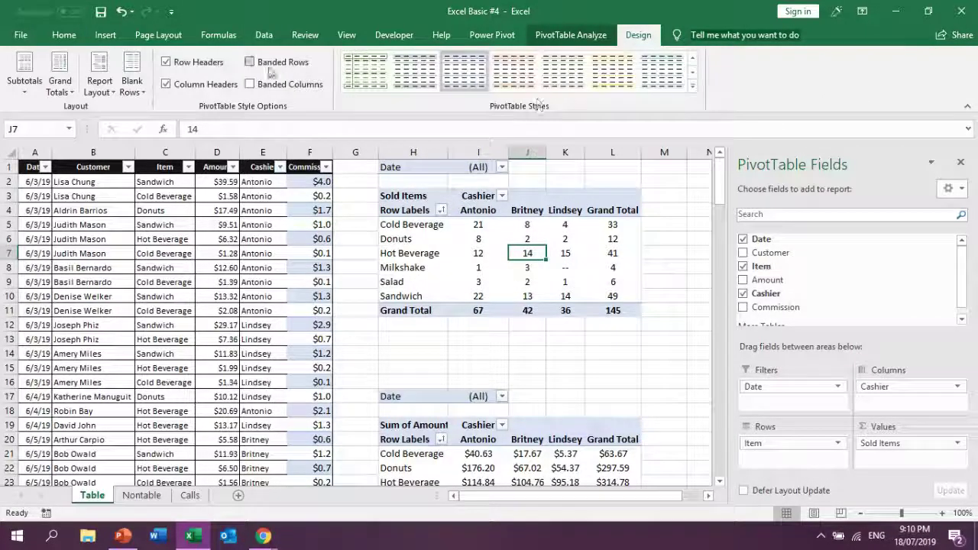
pyautogui.click(252, 62)
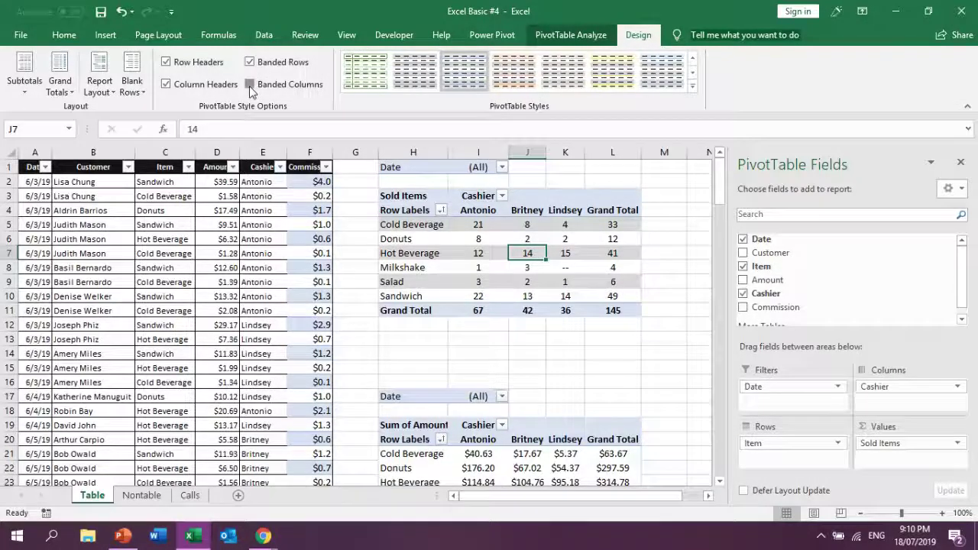
pyautogui.click(250, 84)
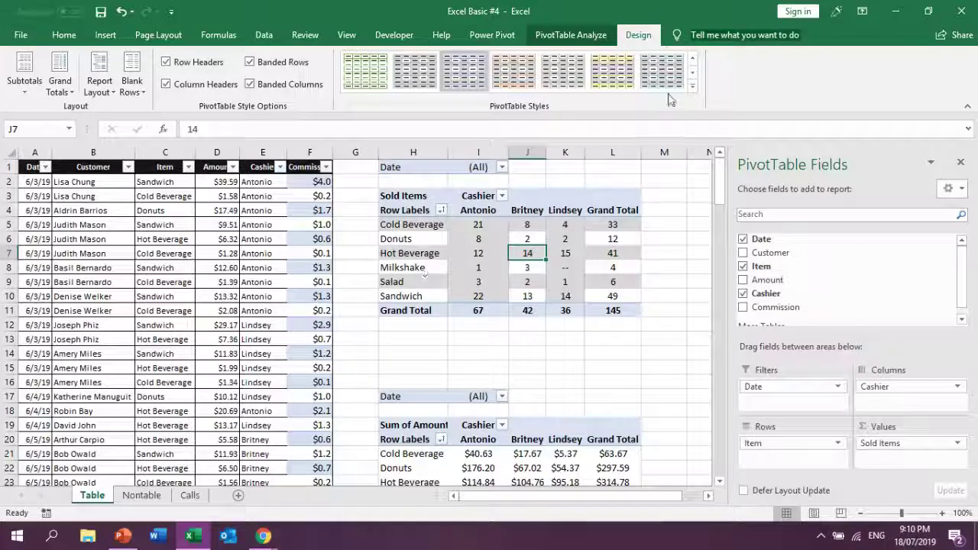
pyautogui.click(693, 86)
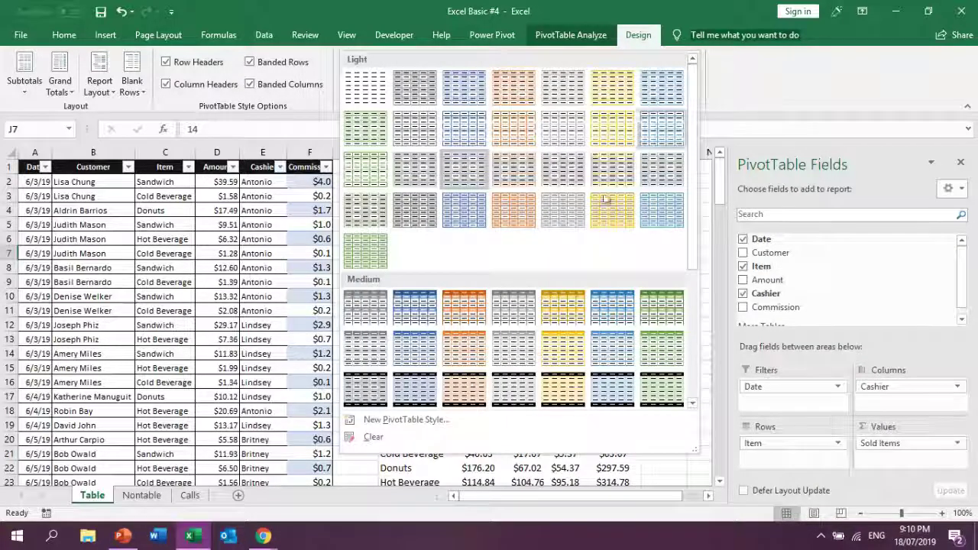
pyautogui.click(465, 308)
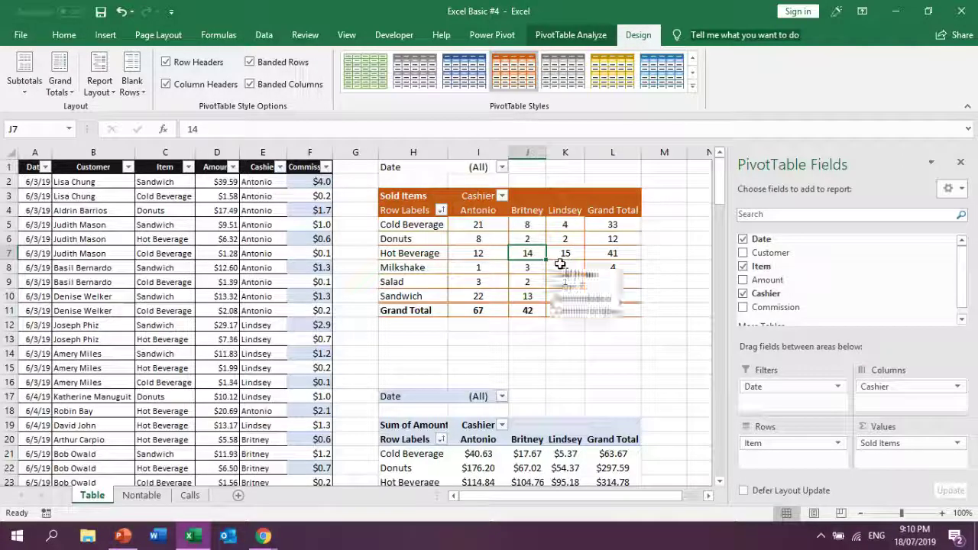
# - Reopen the PivotTable styles gallery and close it, keeping the orange style
pyautogui.click(526, 224)
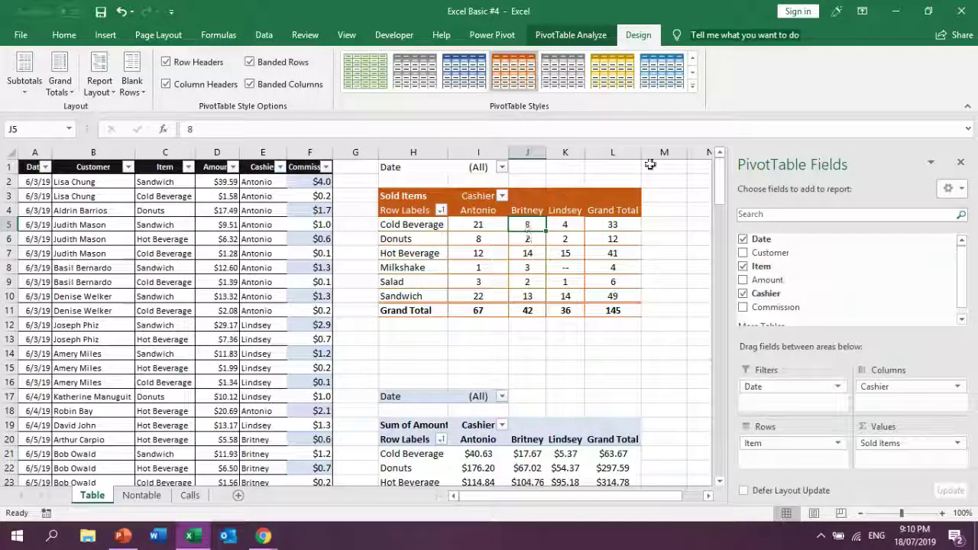
pyautogui.click(692, 85)
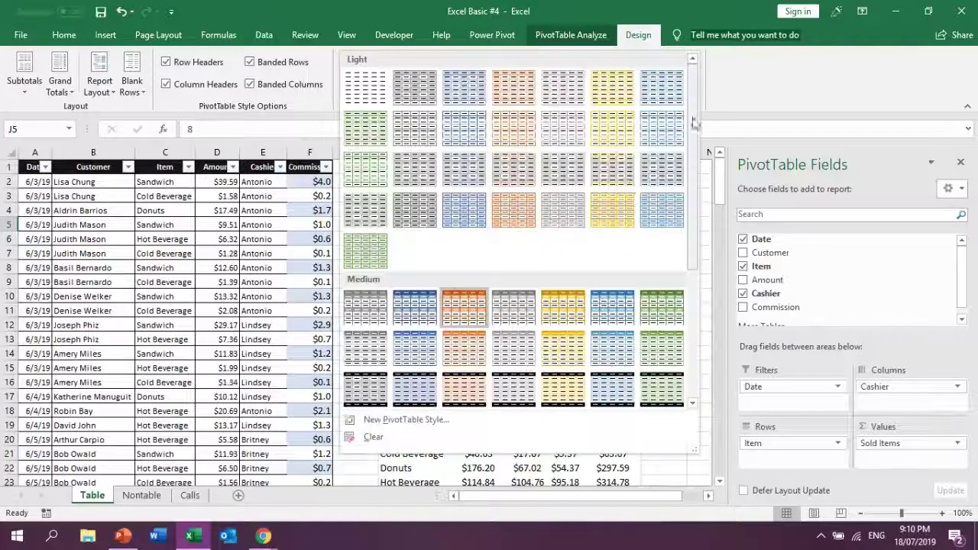
pyautogui.click(158, 34)
pyautogui.click(158, 35)
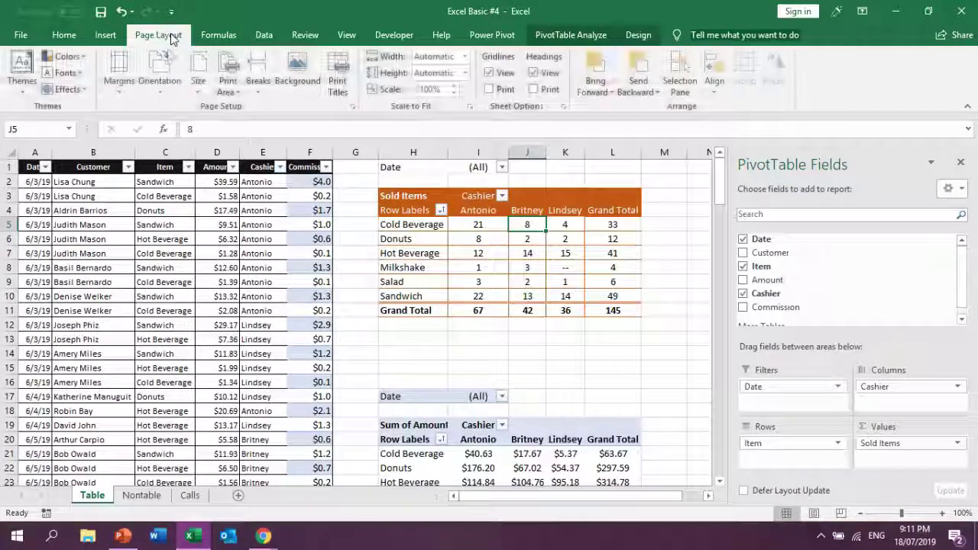
pyautogui.click(84, 56)
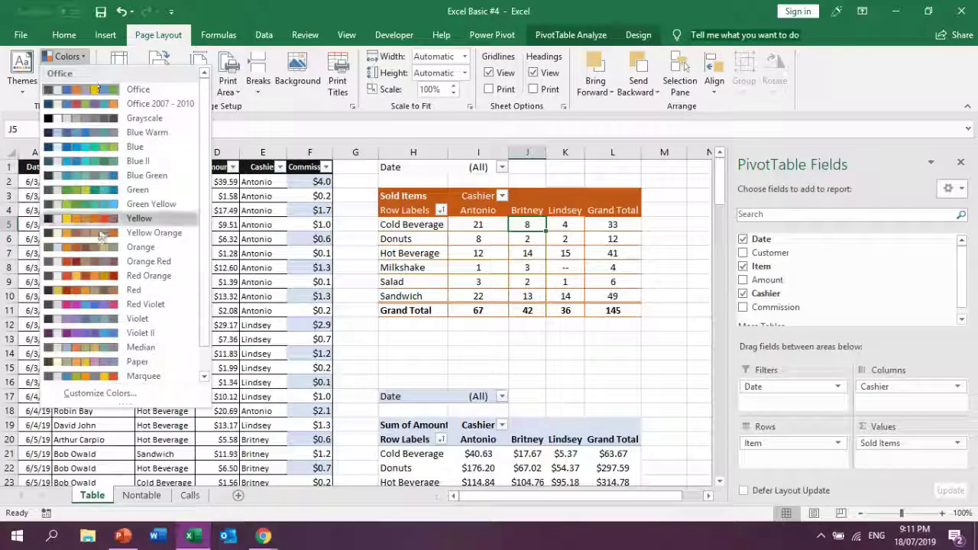
pyautogui.click(92, 306)
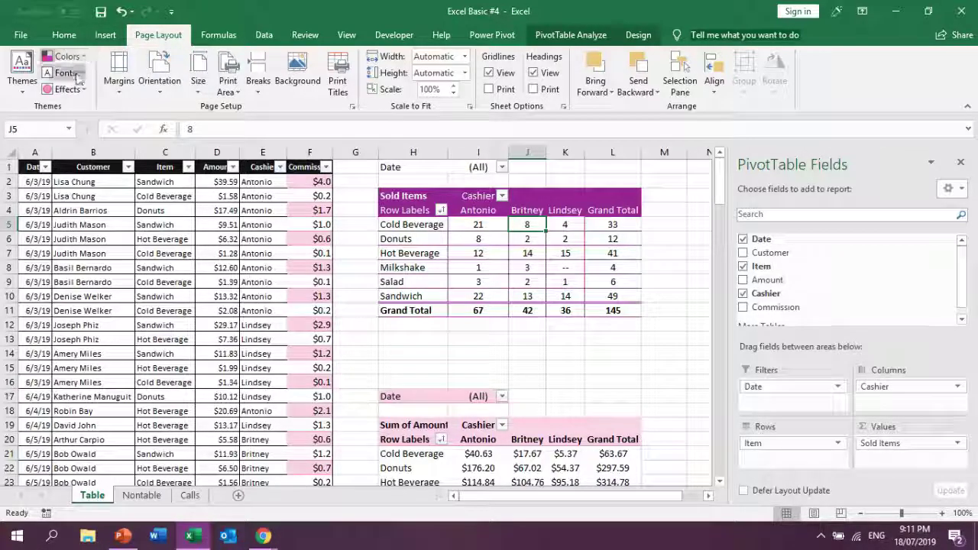
pyautogui.click(475, 237)
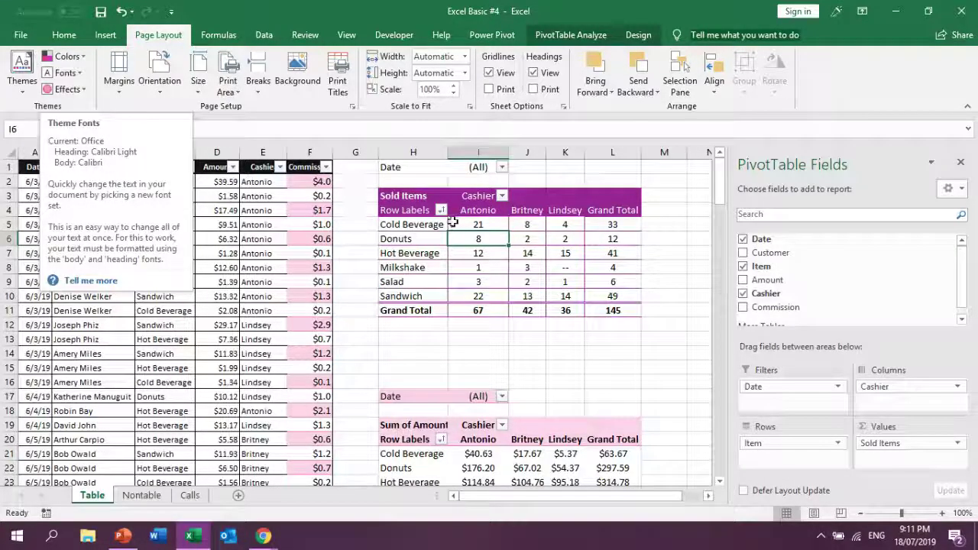
pyautogui.press('Down')
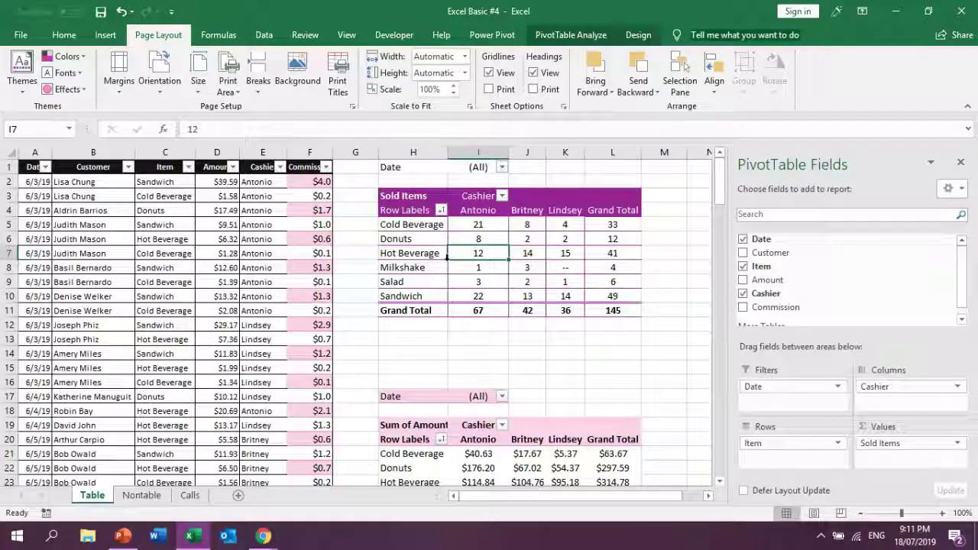
pyautogui.click(120, 12)
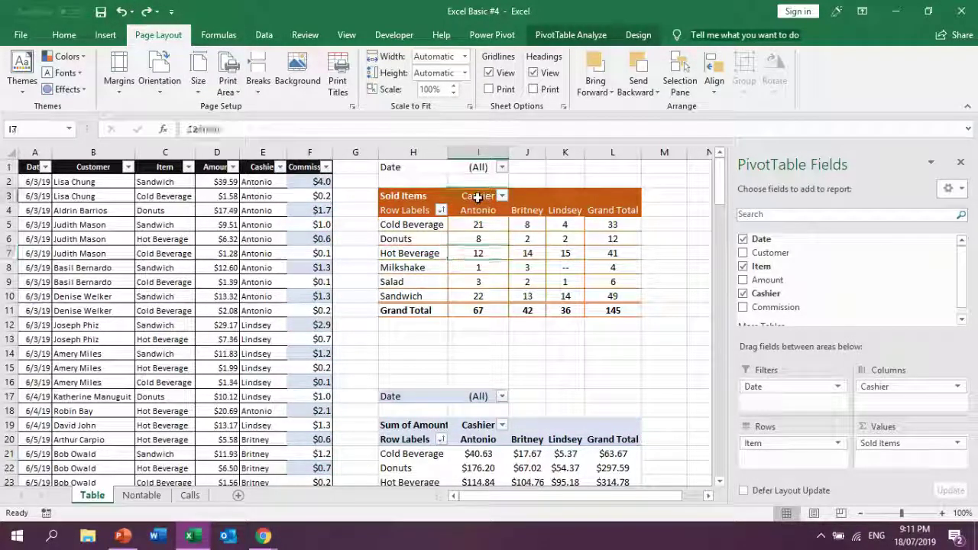
pyautogui.click(479, 224)
pyautogui.scroll(-3, 507, 315)
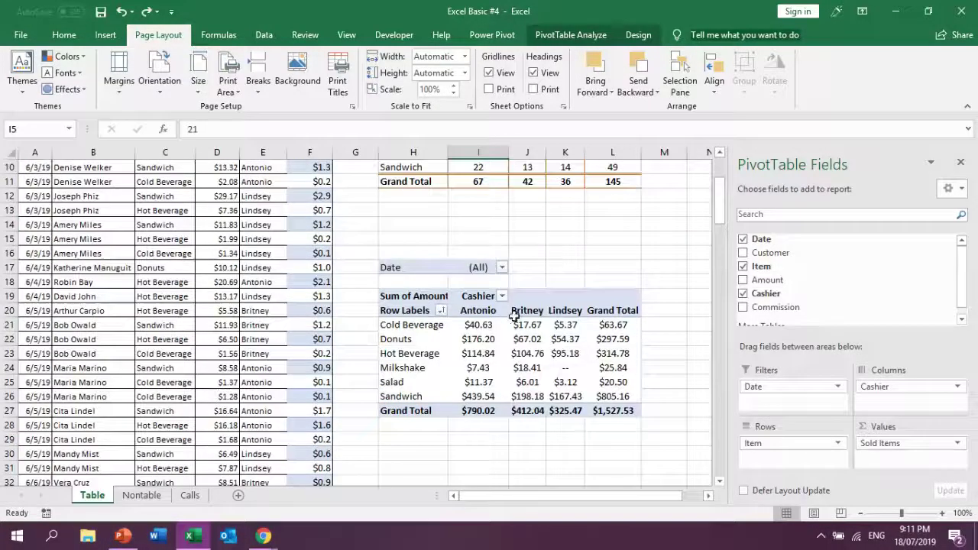
pyautogui.scroll(3, 514, 316)
pyautogui.click(533, 210)
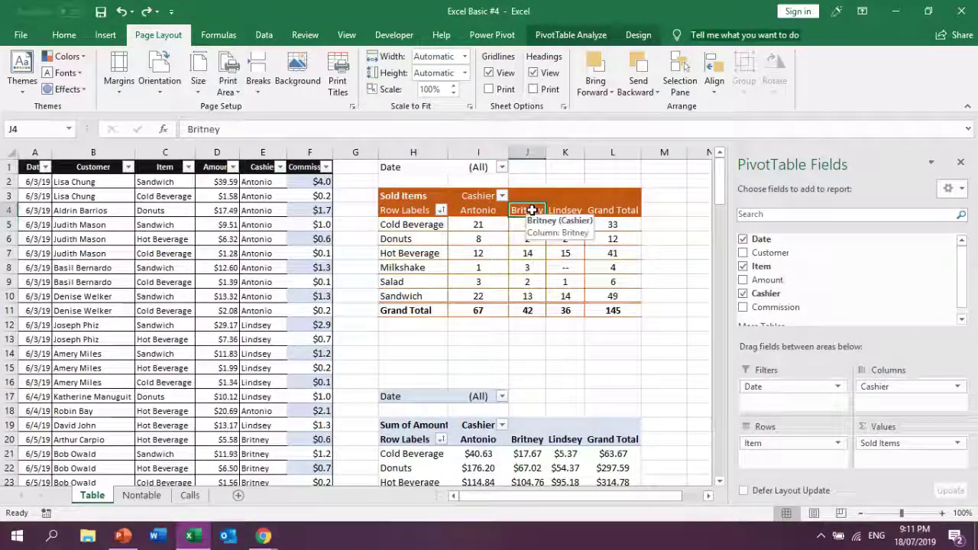
pyautogui.scroll(-3, 532, 334)
pyautogui.click(529, 328)
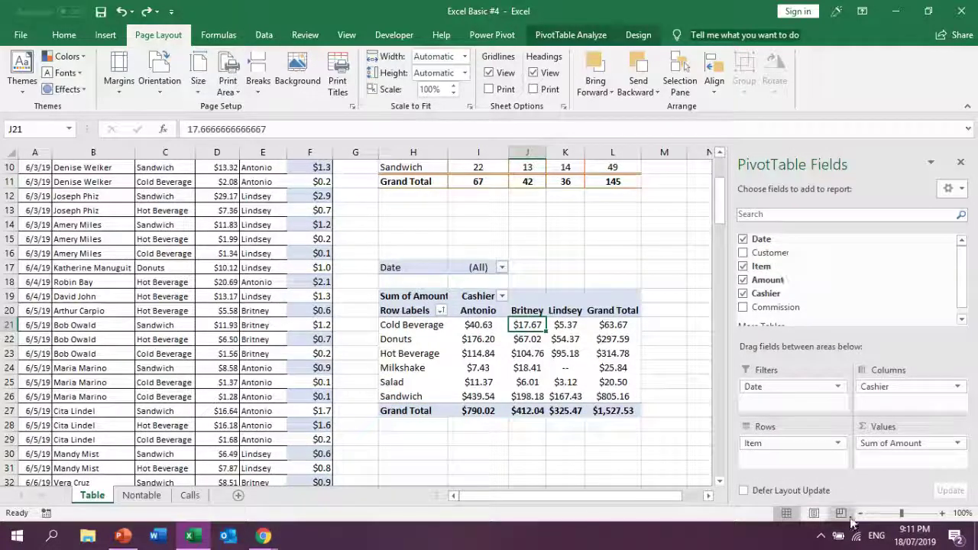
# - Copy the Sold Items pivot table and paste it at cell H15
pyautogui.click(639, 35)
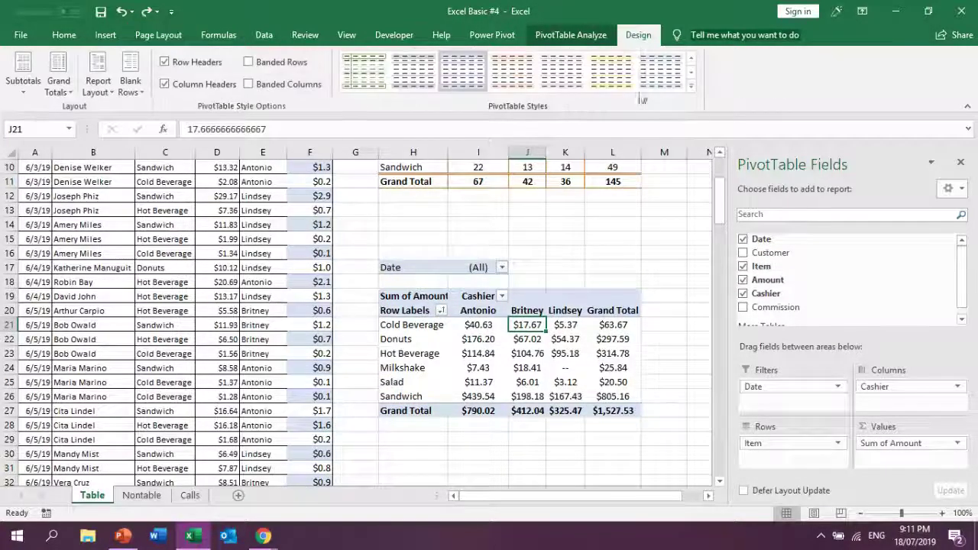
pyautogui.click(551, 242)
pyautogui.scroll(3, 547, 259)
pyautogui.scroll(-4, 547, 259)
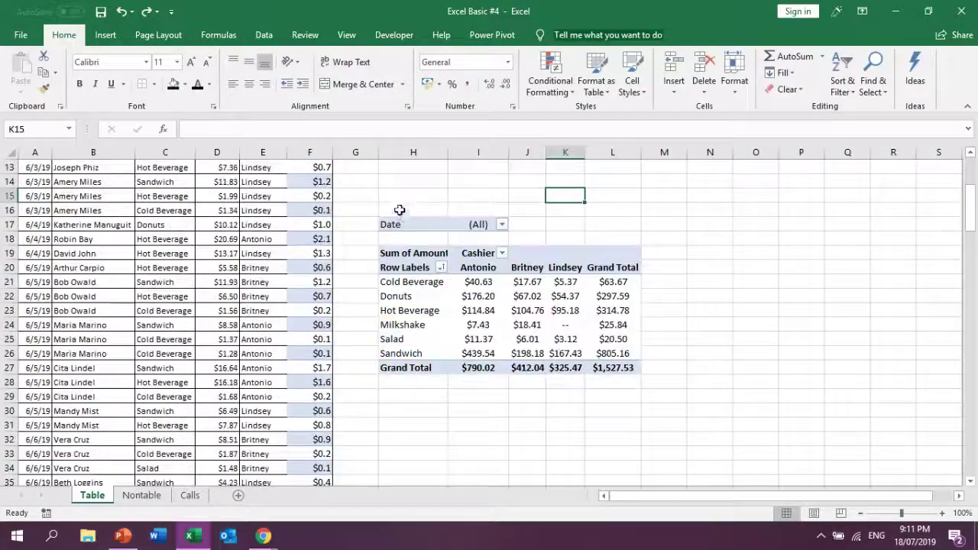
pyautogui.moveTo(442, 209); pyautogui.dragTo(642, 415)
pyautogui.scroll(4, 627, 408)
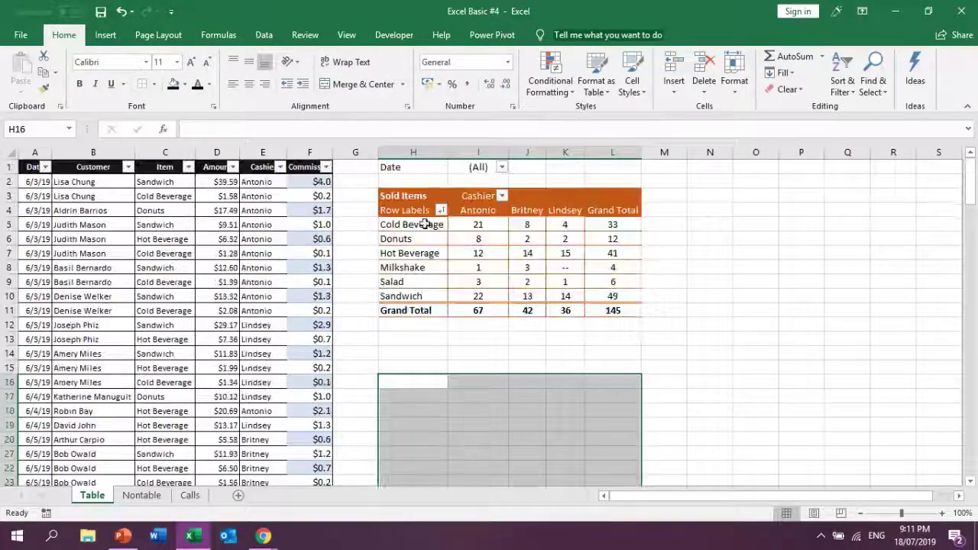
pyautogui.moveTo(415, 166); pyautogui.dragTo(614, 312)
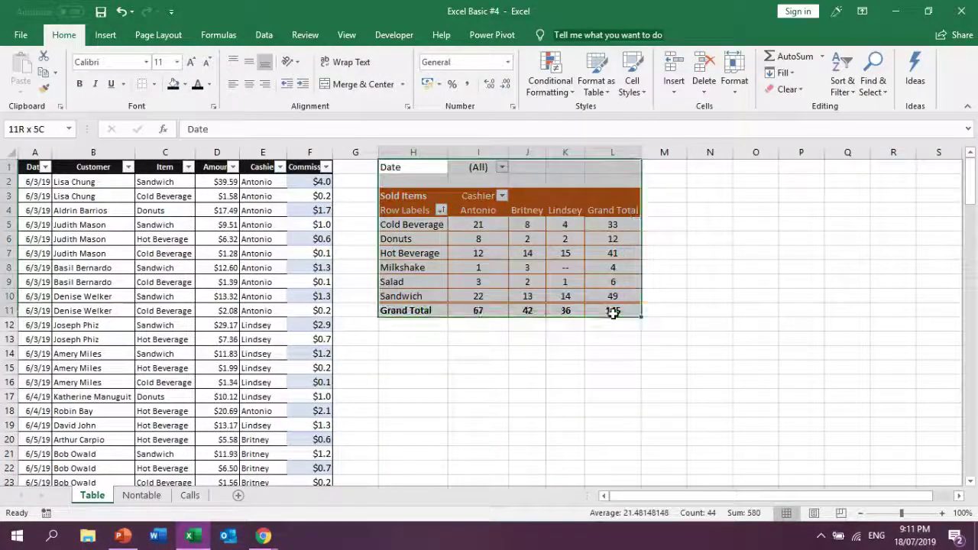
pyautogui.hotkey('ctrl', 'c')
pyautogui.click(401, 366)
pyautogui.hotkey('ctrl', 'v')
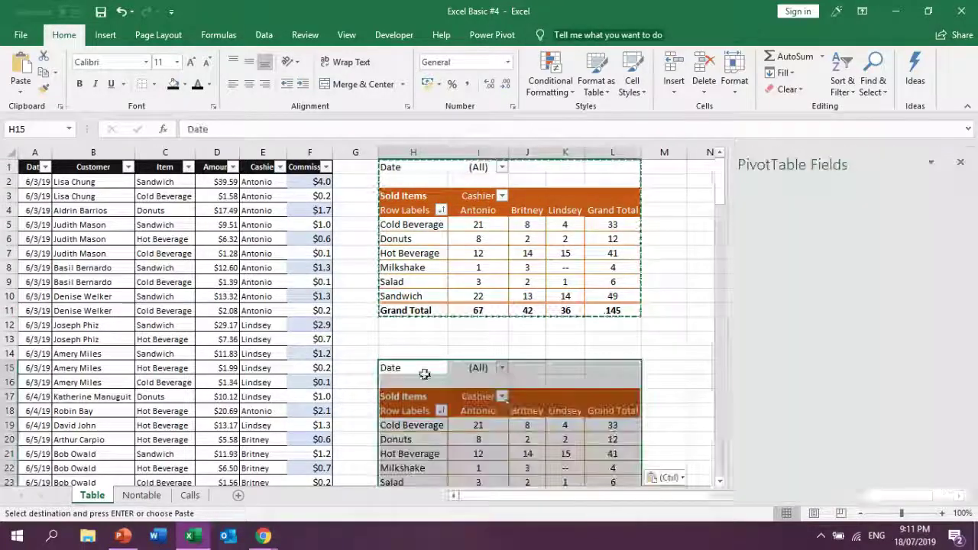
# - In the copy, replace Sold Items with Amount in the Values area
pyautogui.click(565, 440)
pyautogui.moveTo(884, 445); pyautogui.dragTo(829, 282)
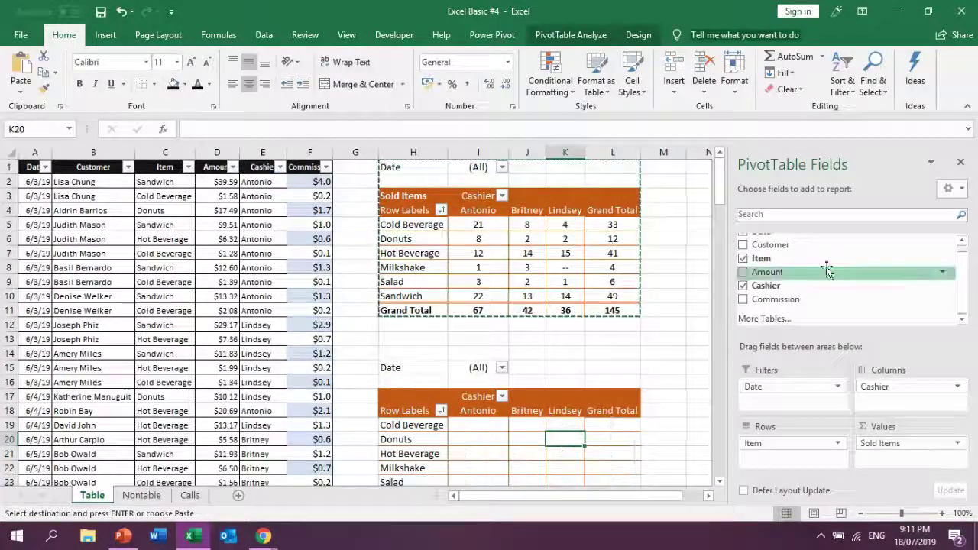
pyautogui.moveTo(768, 272); pyautogui.dragTo(896, 449)
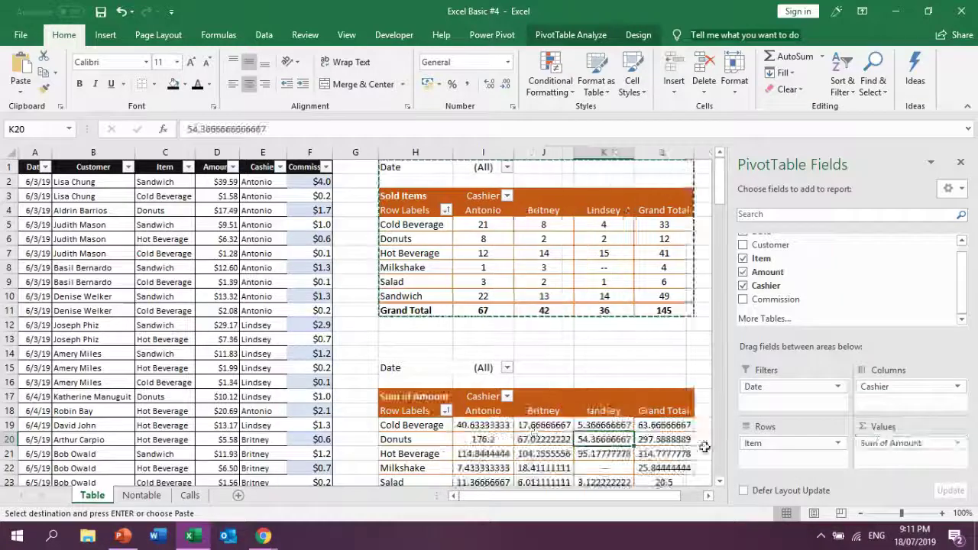
pyautogui.click(413, 396)
pyautogui.moveTo(305, 132); pyautogui.dragTo(241, 130)
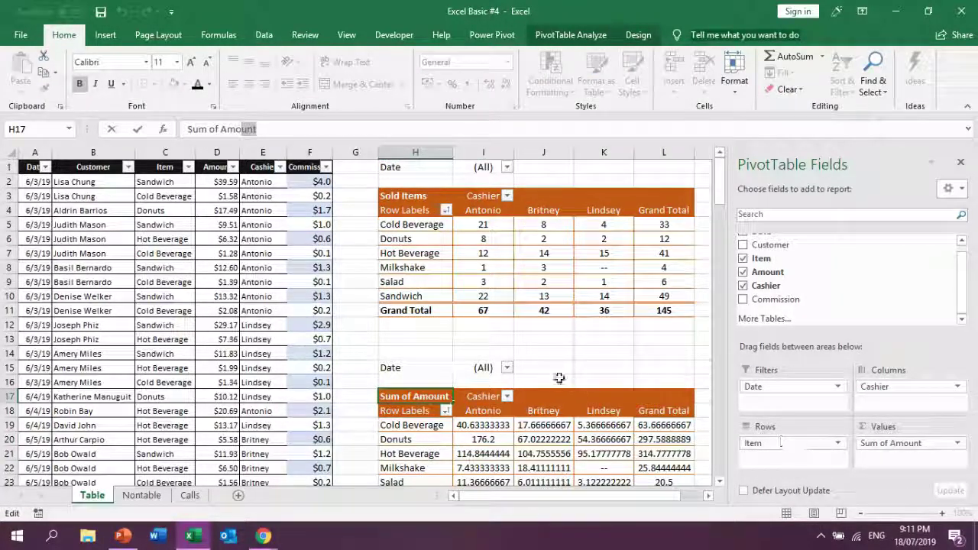
pyautogui.click(551, 353)
# - In the lower pivot's Value Field Settings, shorten the Sum of Amount name to Amount
pyautogui.click(604, 411)
pyautogui.click(937, 451)
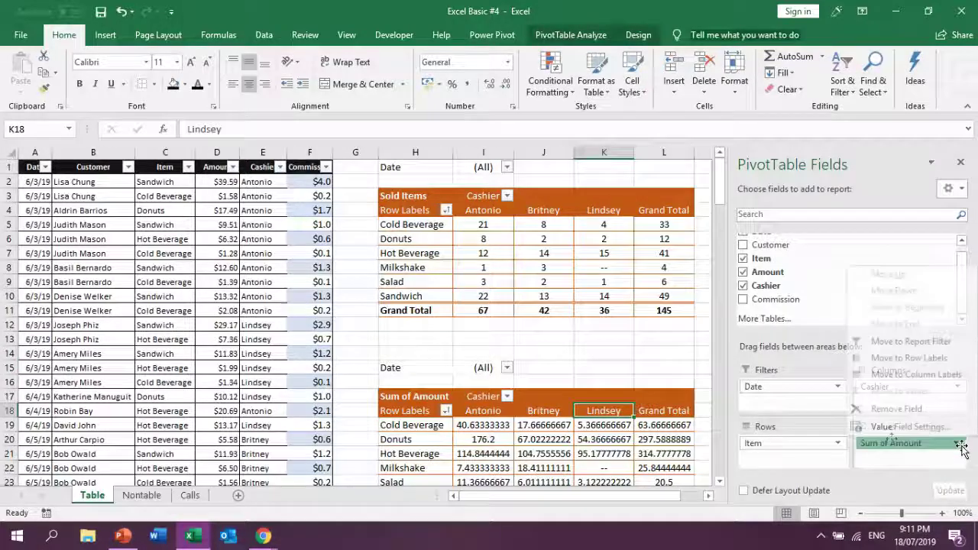
pyautogui.click(893, 434)
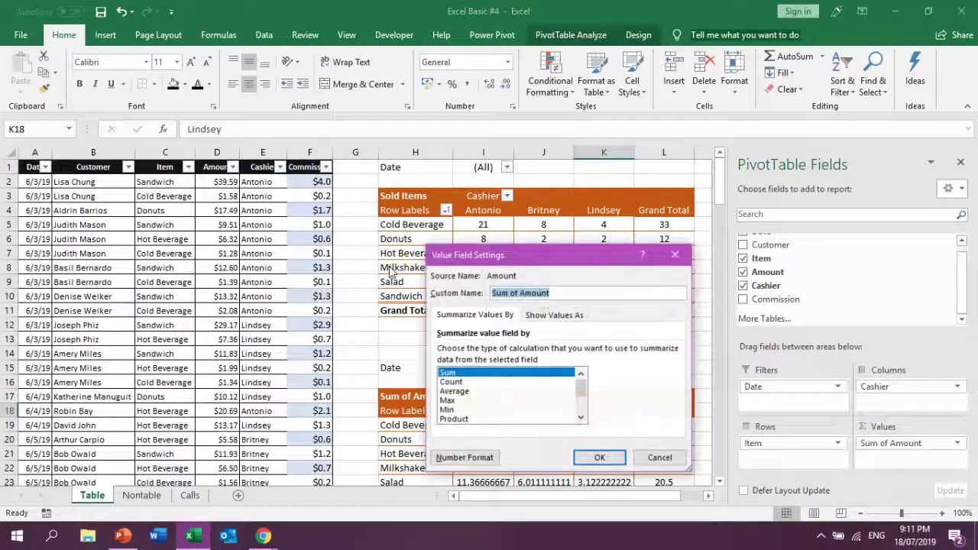
pyautogui.click(521, 293)
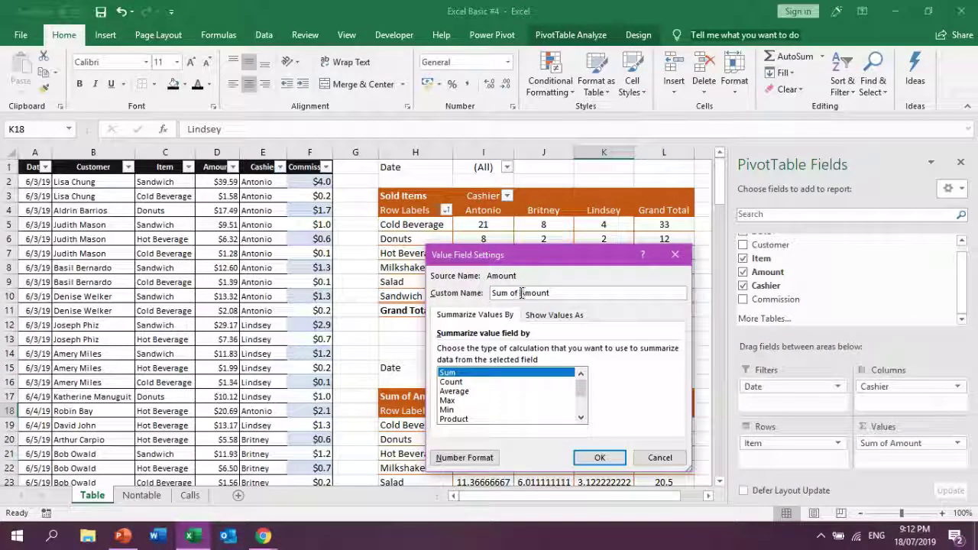
pyautogui.moveTo(521, 293); pyautogui.dragTo(399, 291)
pyautogui.press('BackSpace')
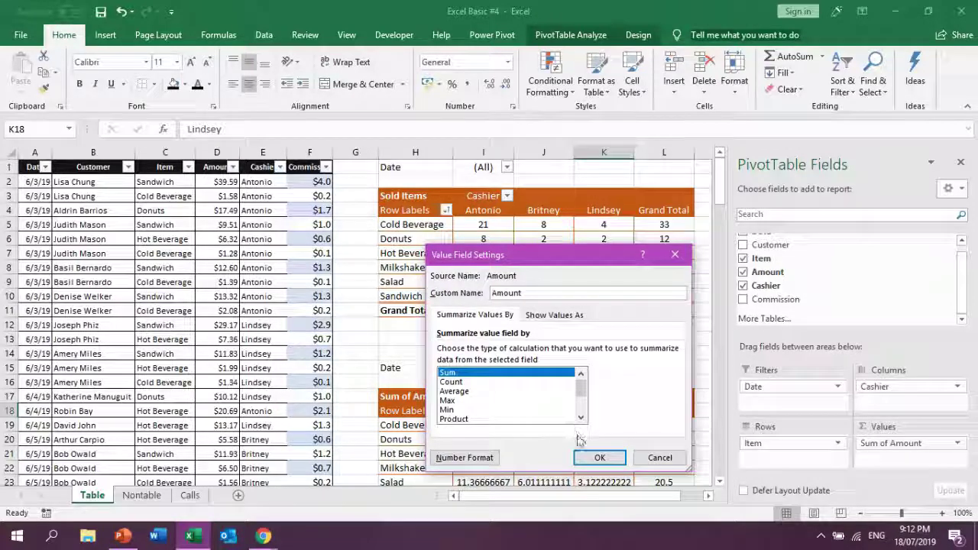
# - Set the values' number format to Currency with the US dollar symbol
pyautogui.click(463, 457)
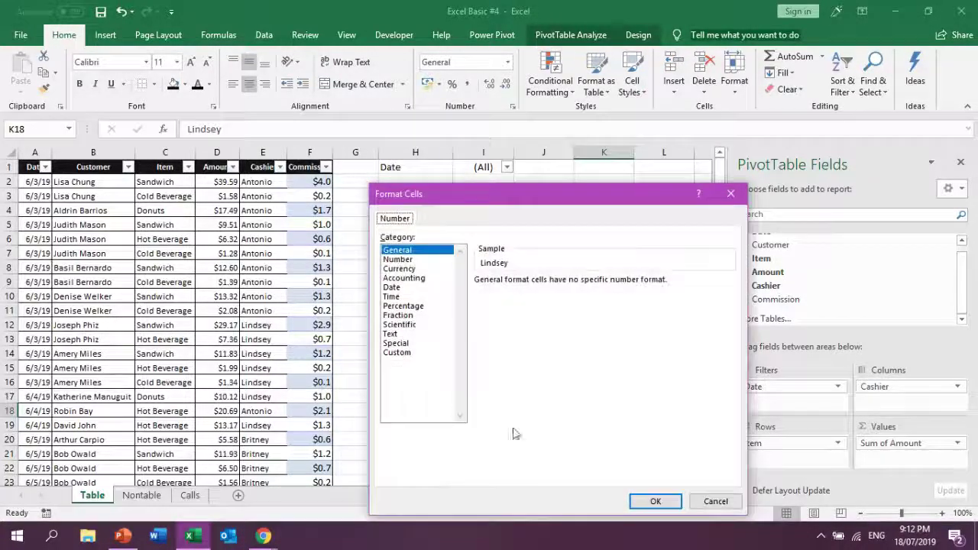
pyautogui.click(399, 268)
pyautogui.click(730, 298)
pyautogui.scroll(-3, 575, 423)
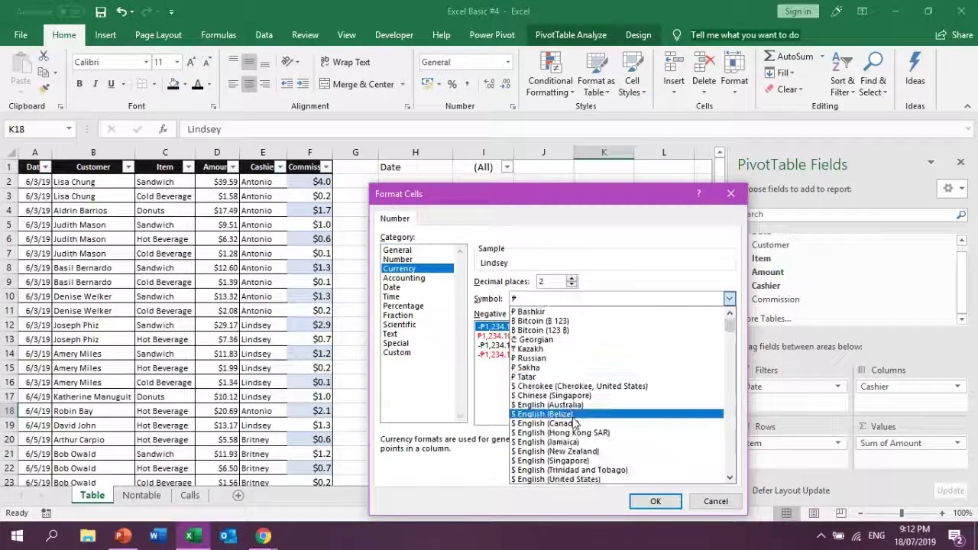
pyautogui.click(575, 479)
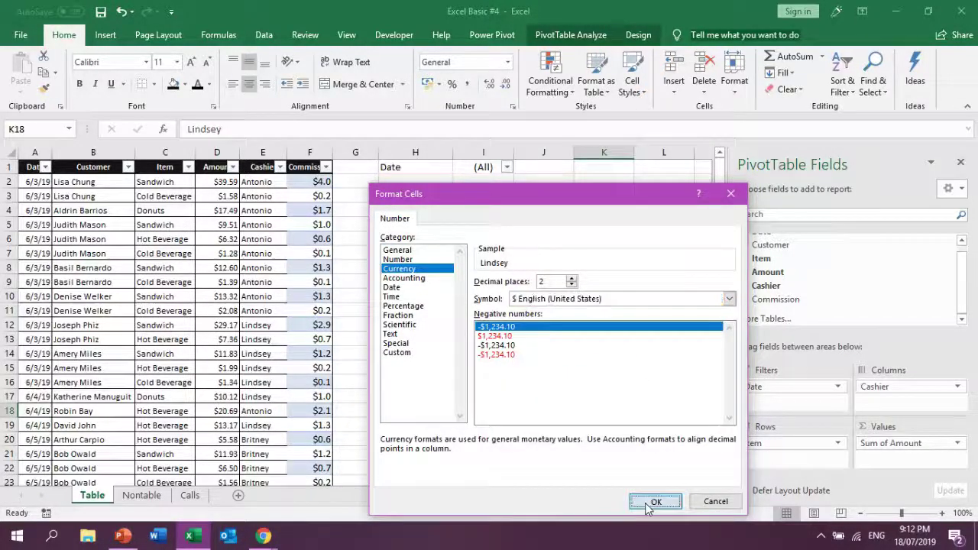
pyautogui.click(648, 506)
pyautogui.click(600, 457)
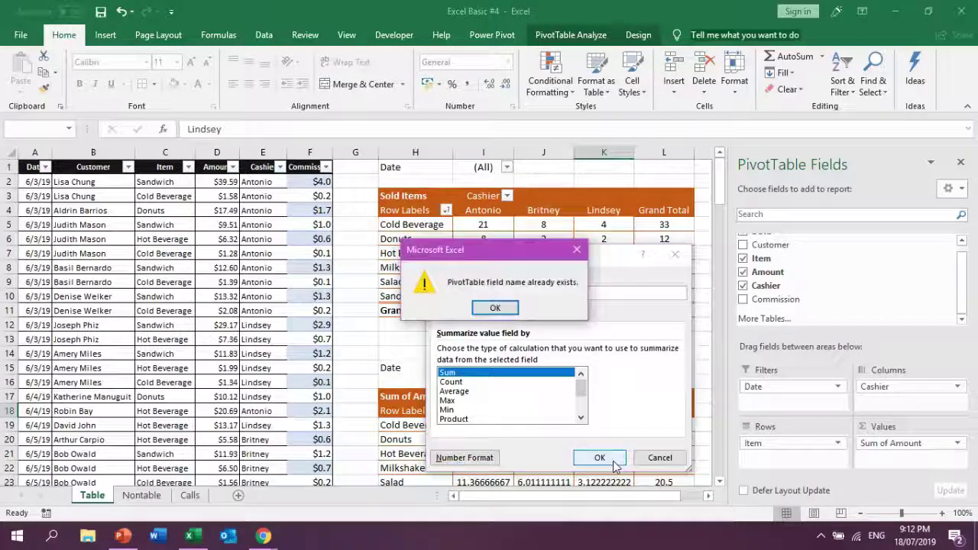
# - Resolve the duplicate field name warning by naming the field Amount_
pyautogui.click(495, 308)
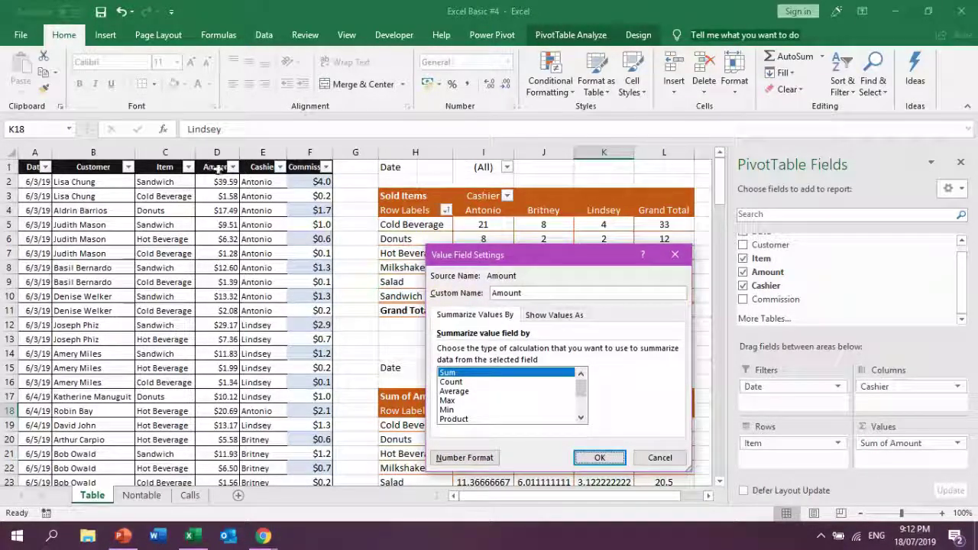
pyautogui.click(527, 293)
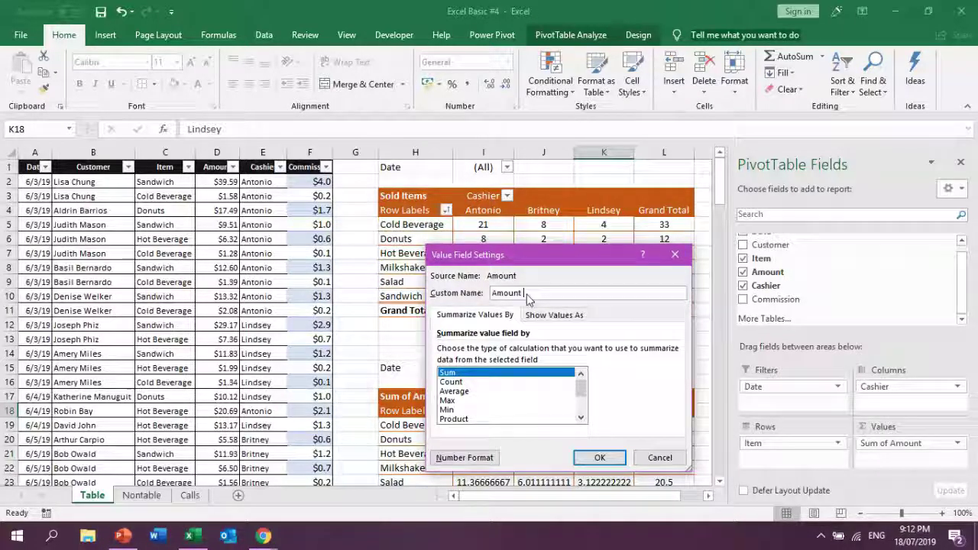
pyautogui.click(606, 465)
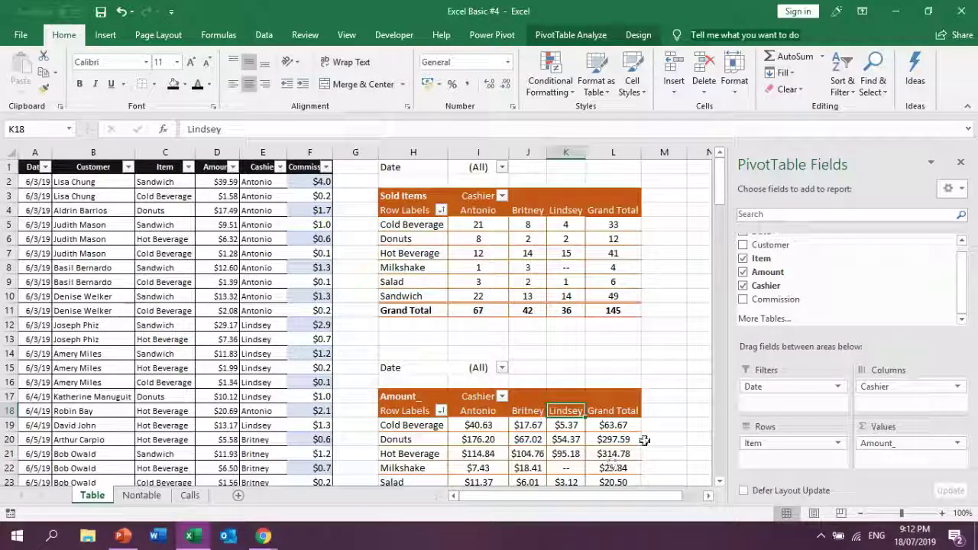
pyautogui.scroll(-3, 644, 417)
pyautogui.click(531, 354)
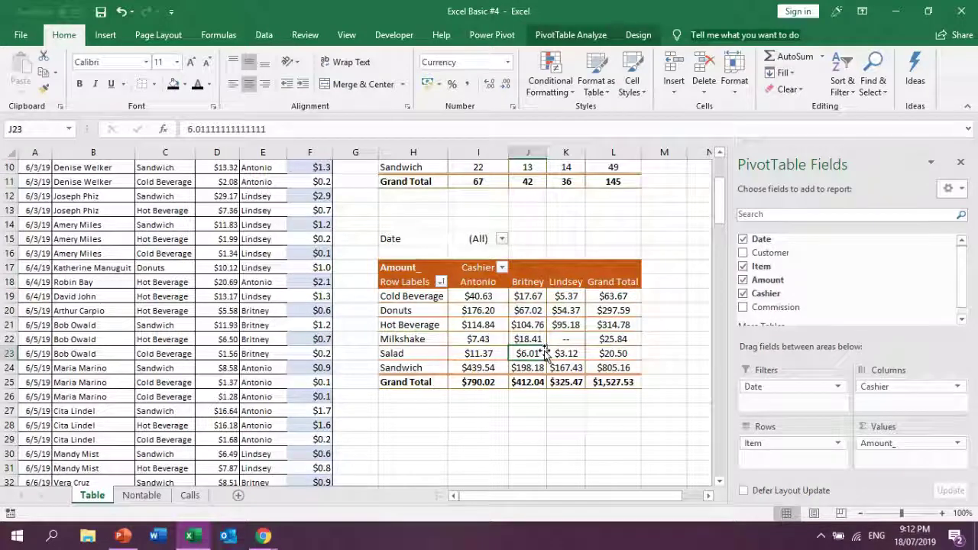
pyautogui.click(497, 182)
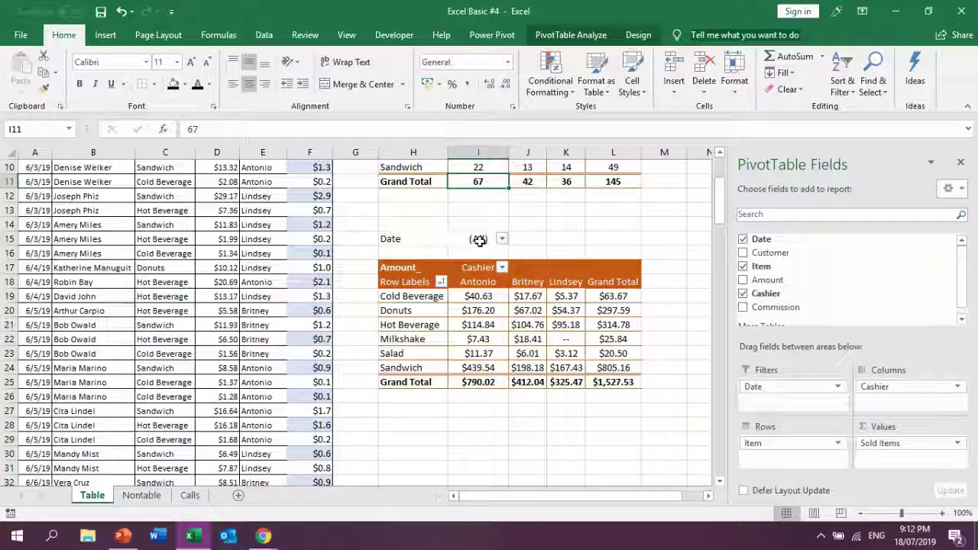
pyautogui.scroll(3, 665, 310)
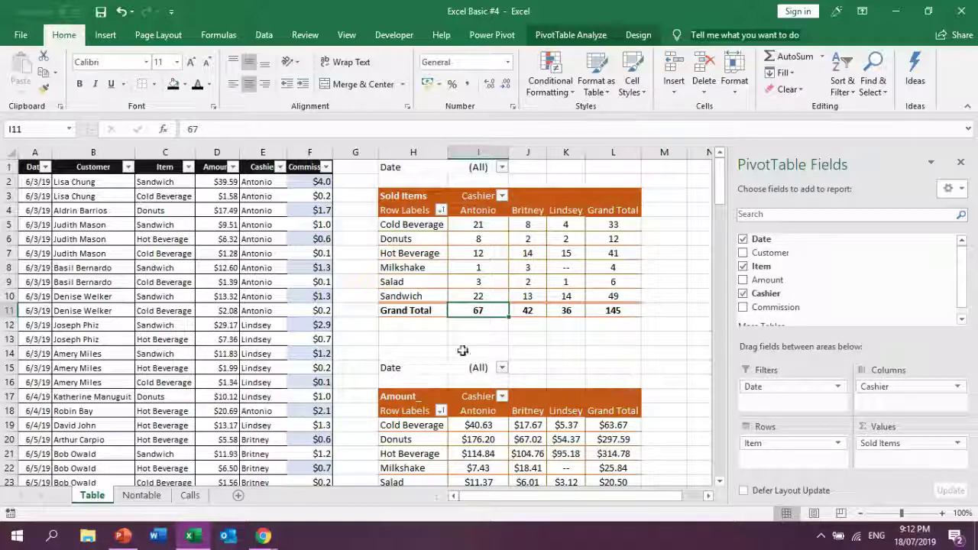
pyautogui.click(166, 255)
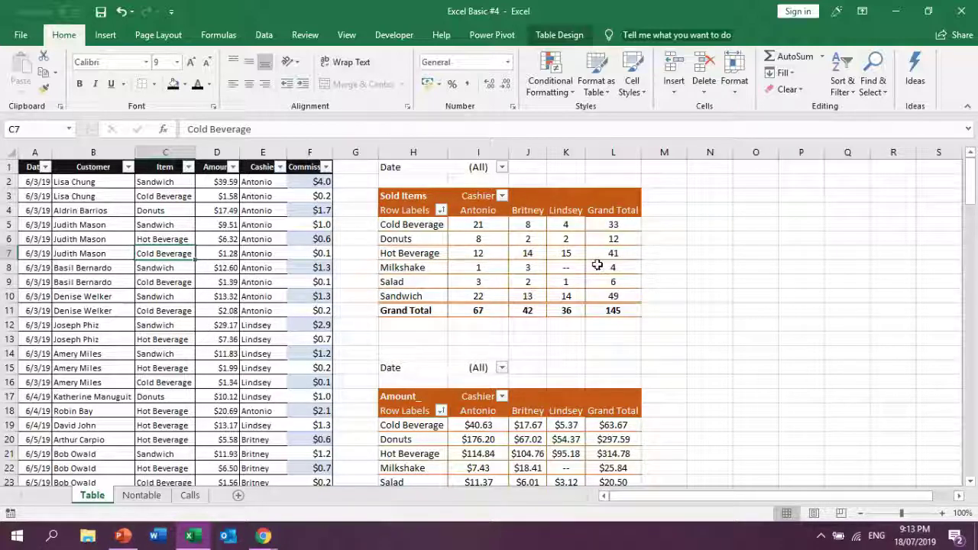
pyautogui.moveTo(597, 264)
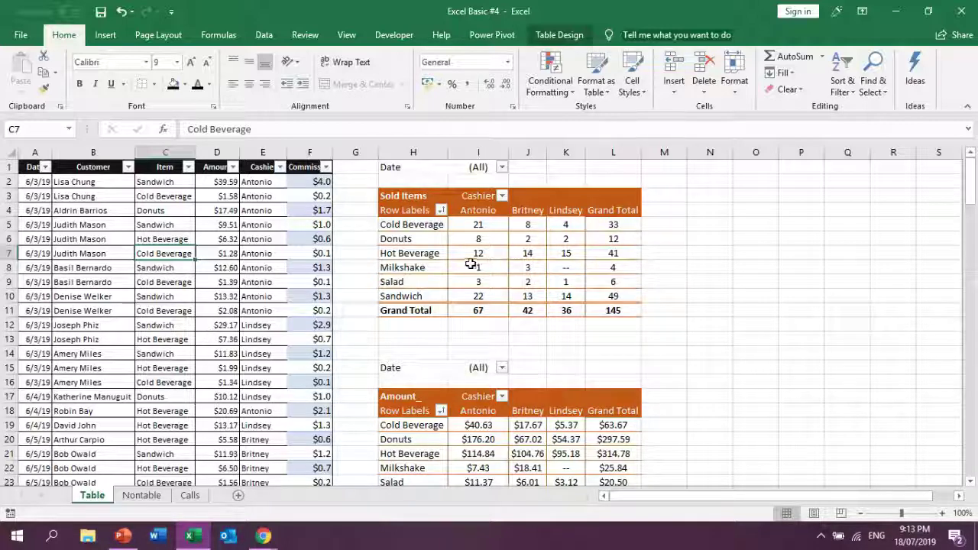
pyautogui.click(191, 497)
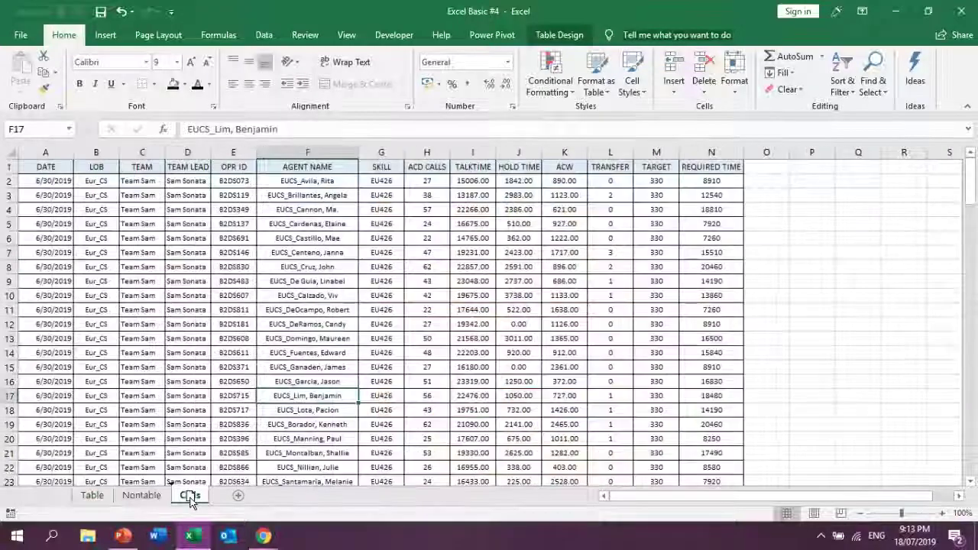
pyautogui.click(141, 295)
pyautogui.click(47, 170)
pyautogui.moveTo(47, 170); pyautogui.dragTo(702, 481)
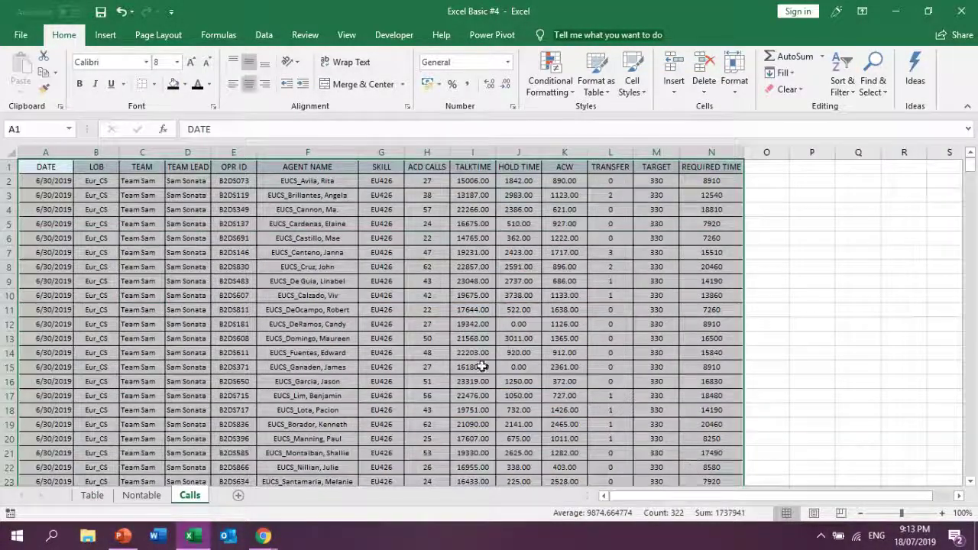
pyautogui.click(186, 436)
pyautogui.click(142, 495)
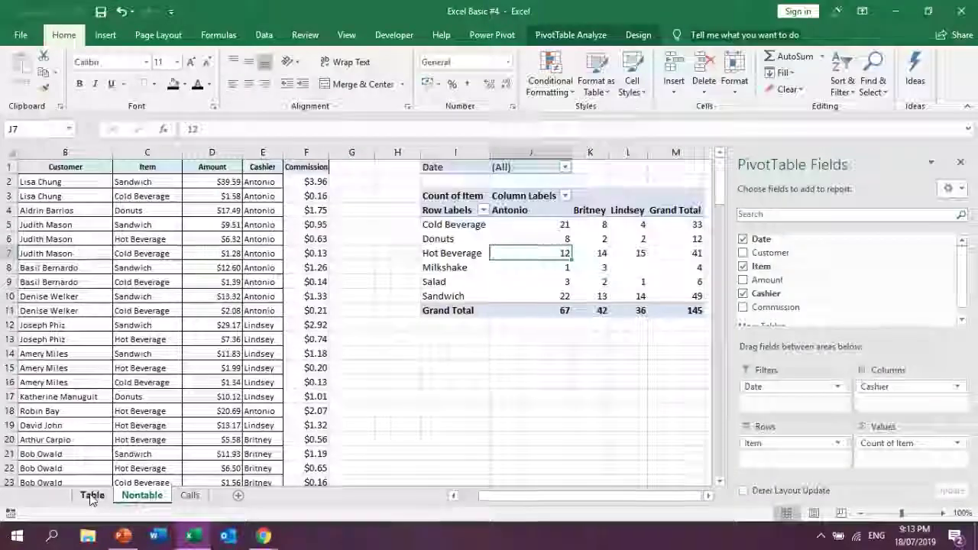
pyautogui.click(92, 496)
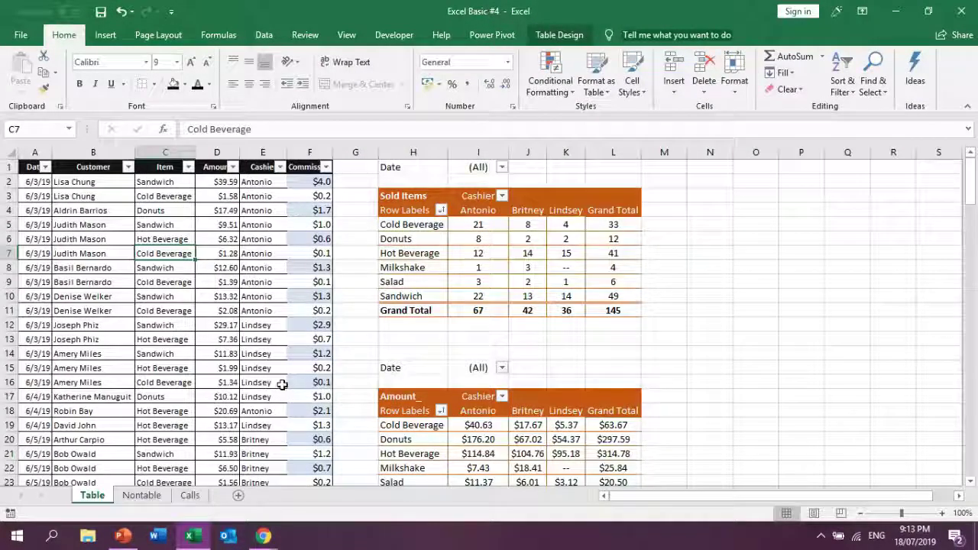